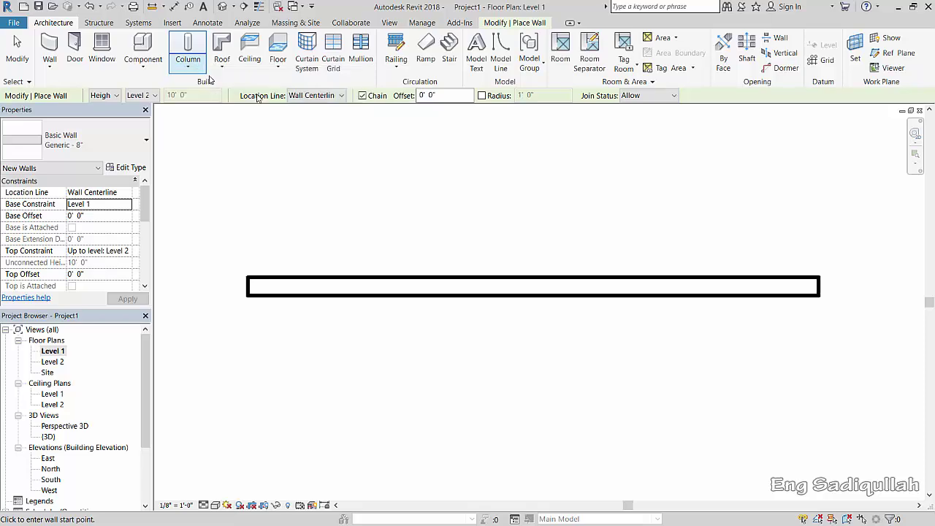
Exit the Wall tool and delete the trial wall from the Level 1 plan.
key(Escape)
drag(698, 221, 506, 387)
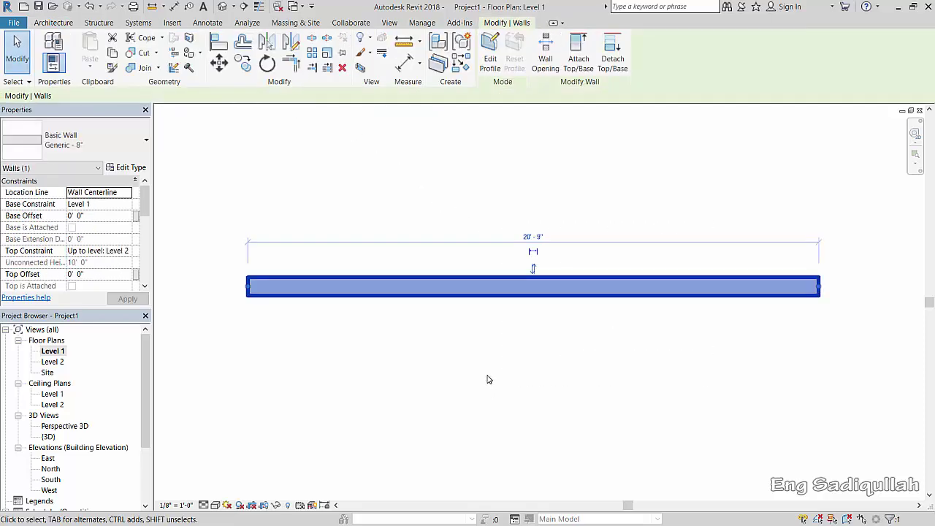
key(Delete)
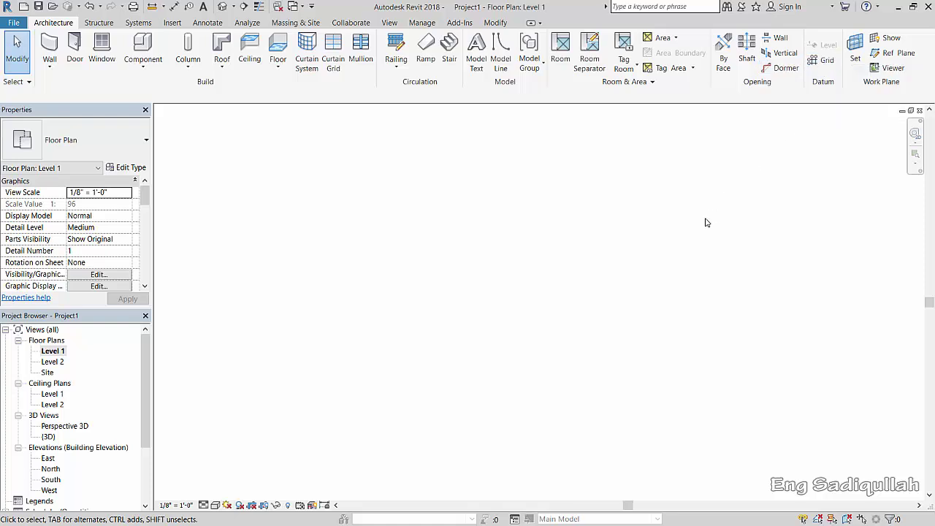
Draw four vertical grid lines 1–4, spaced 24', 28' and 24', from bottom to top.
click(819, 60)
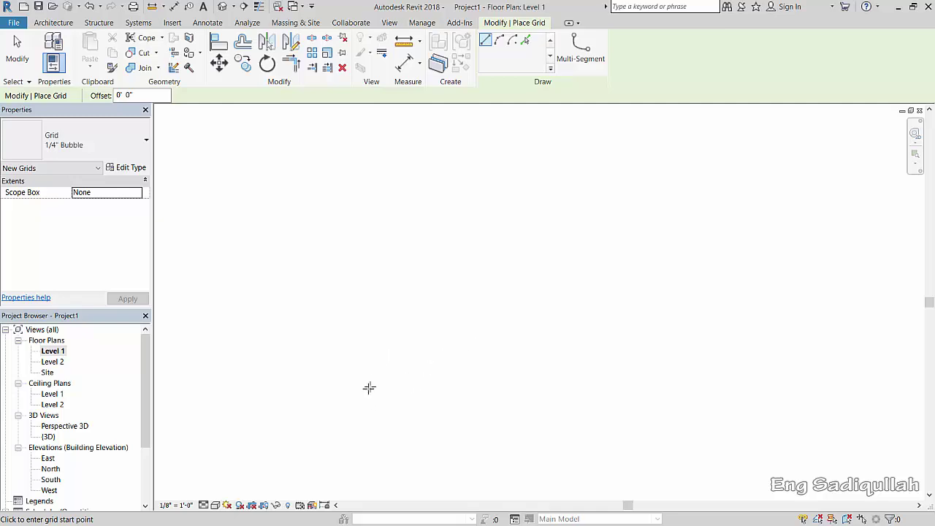
click(332, 411)
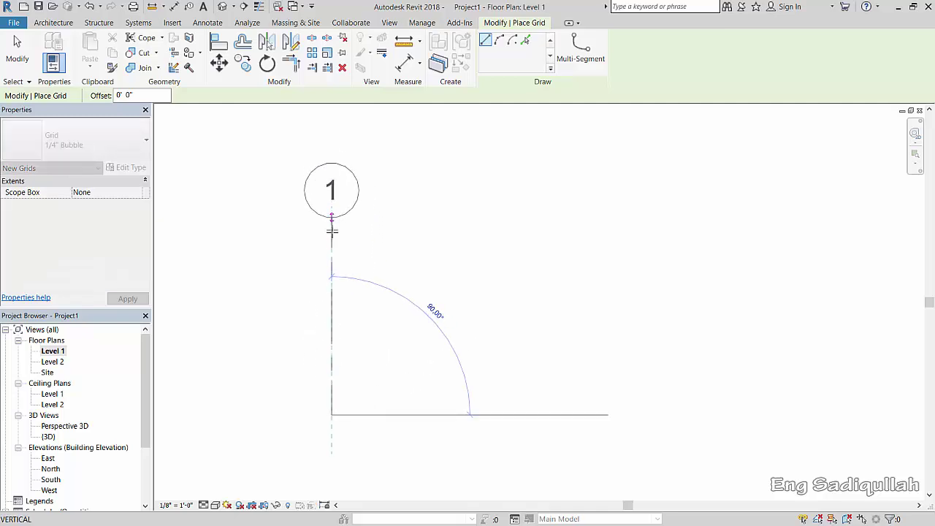
scroll(332, 231, down, 3)
mouse_move(332, 231)
middle_down()
mouse_move(330, 360)
mouse_move(311, 390)
middle_up()
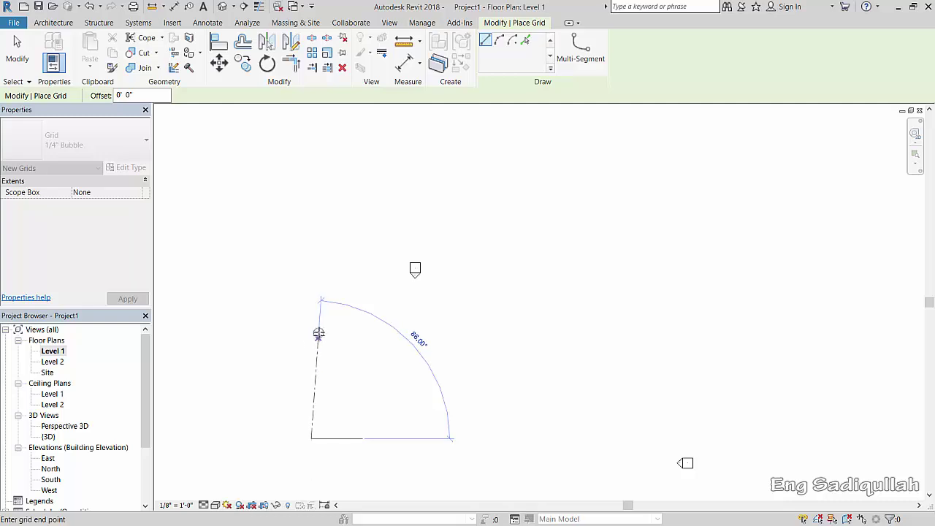
click(311, 298)
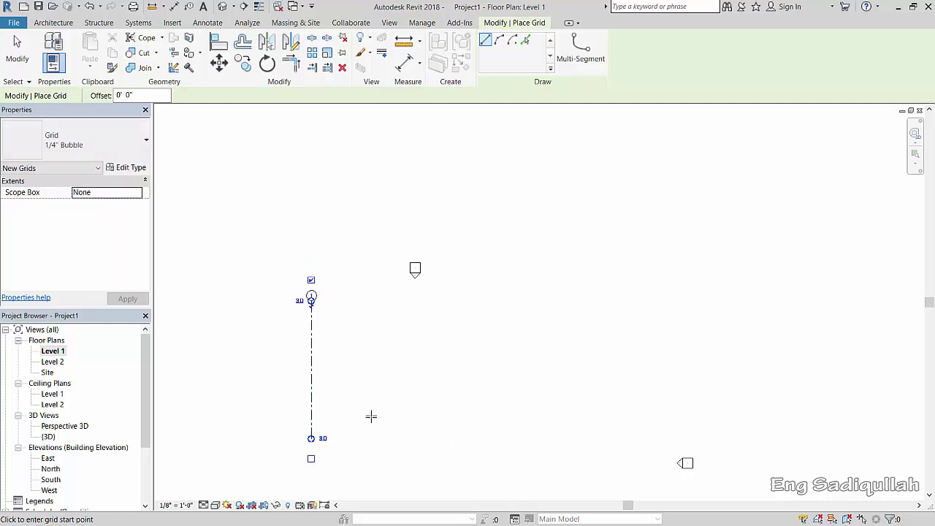
click(372, 439)
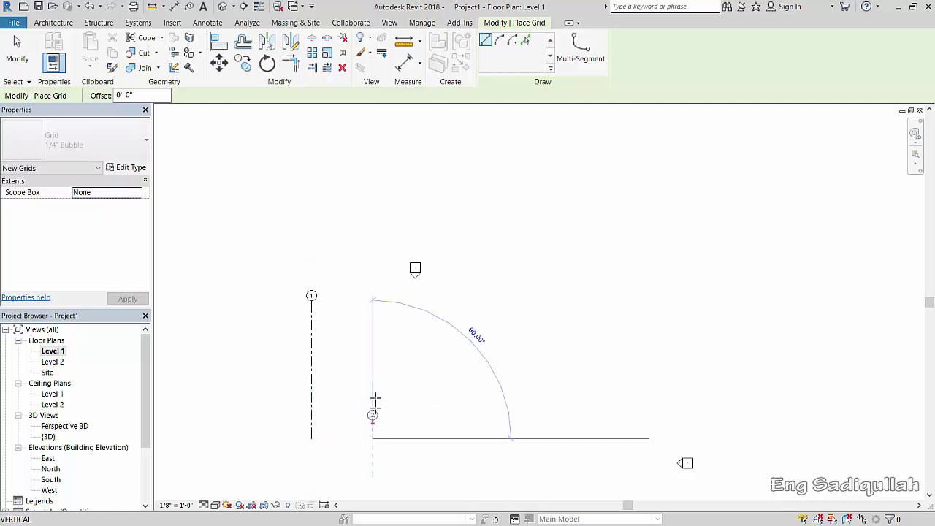
click(372, 299)
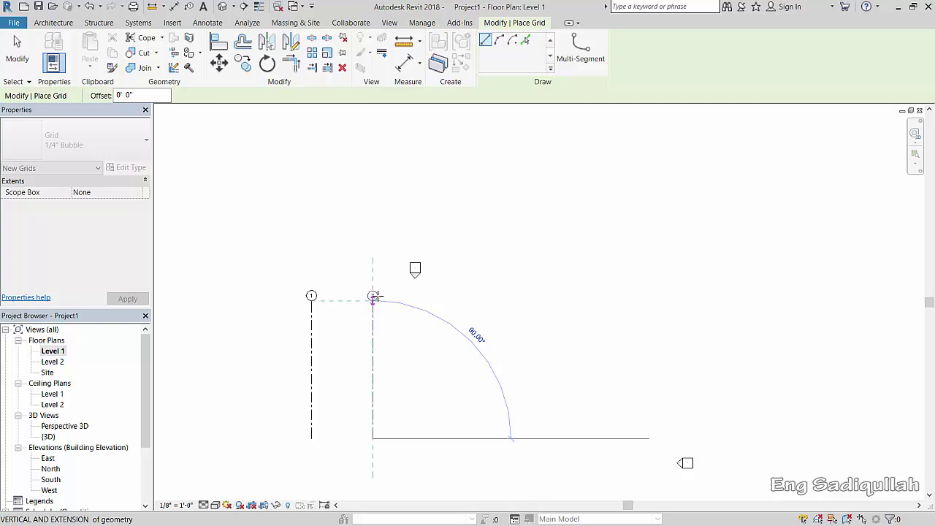
click(444, 439)
click(443, 300)
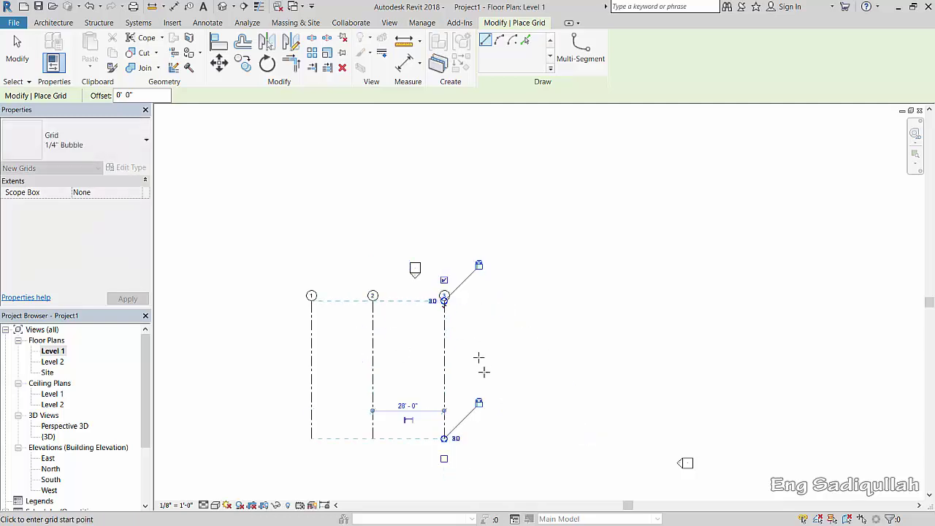
click(505, 438)
click(505, 300)
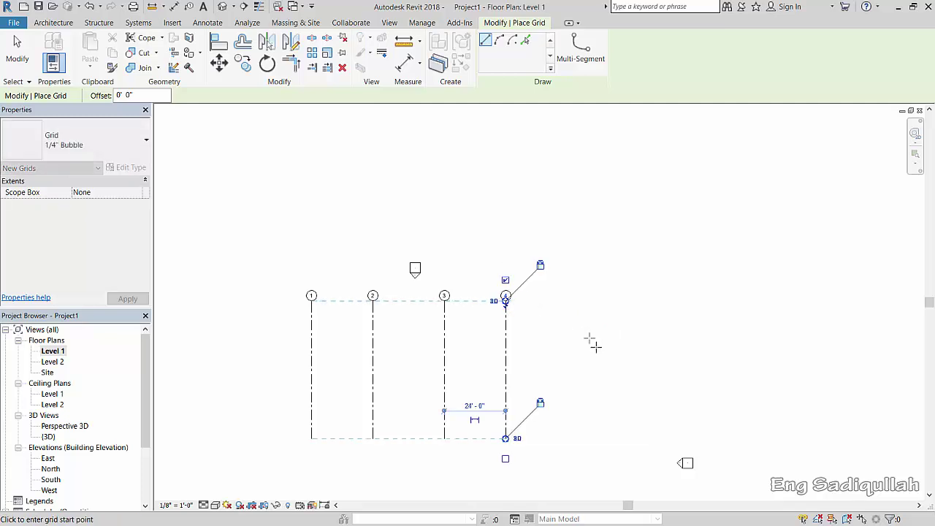
Draw horizontal grid line 5 from right to left across grids 1–4.
scroll(393, 325, up, 3)
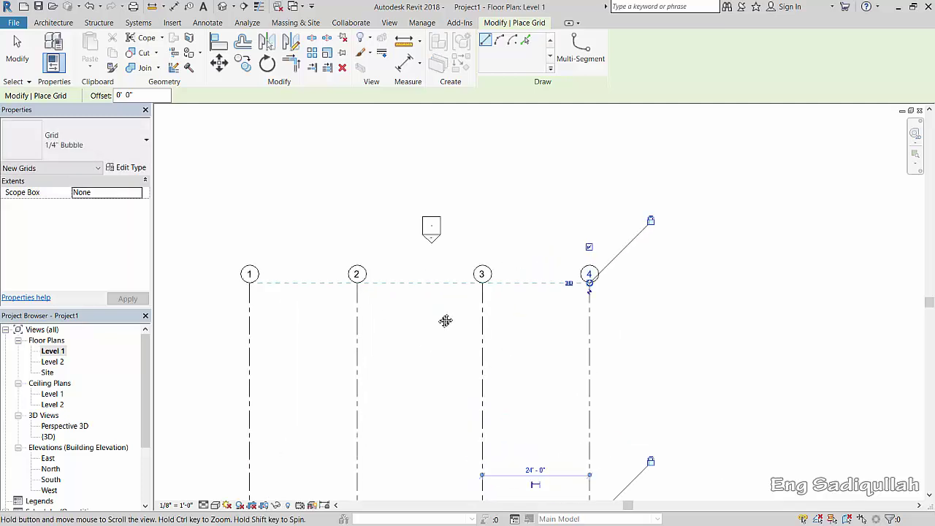
middle_drag(444, 319, 462, 213)
scroll(621, 383, down, 1)
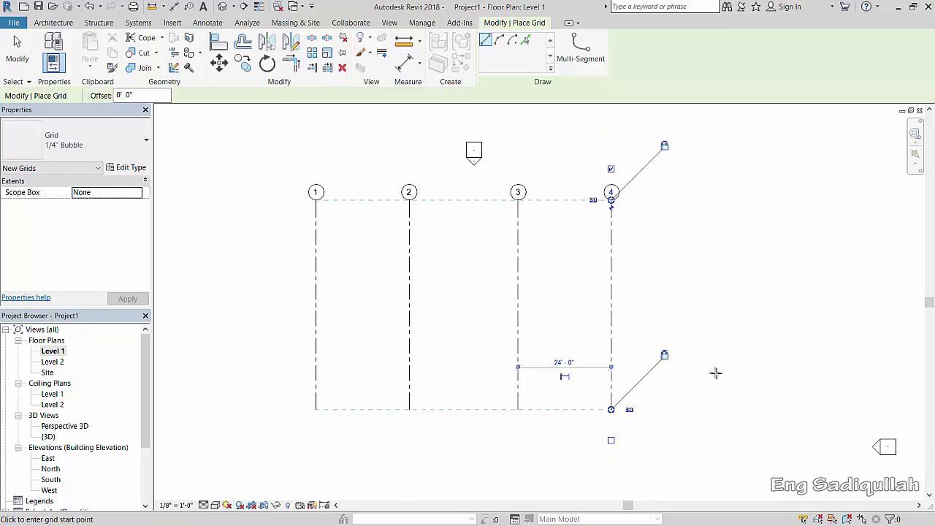
click(715, 373)
click(199, 373)
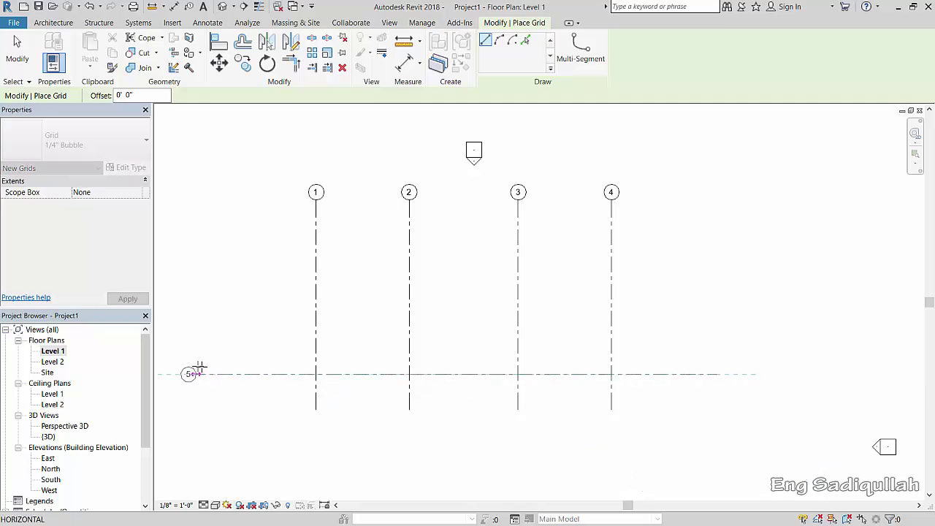
click(225, 374)
scroll(255, 377, up, 1)
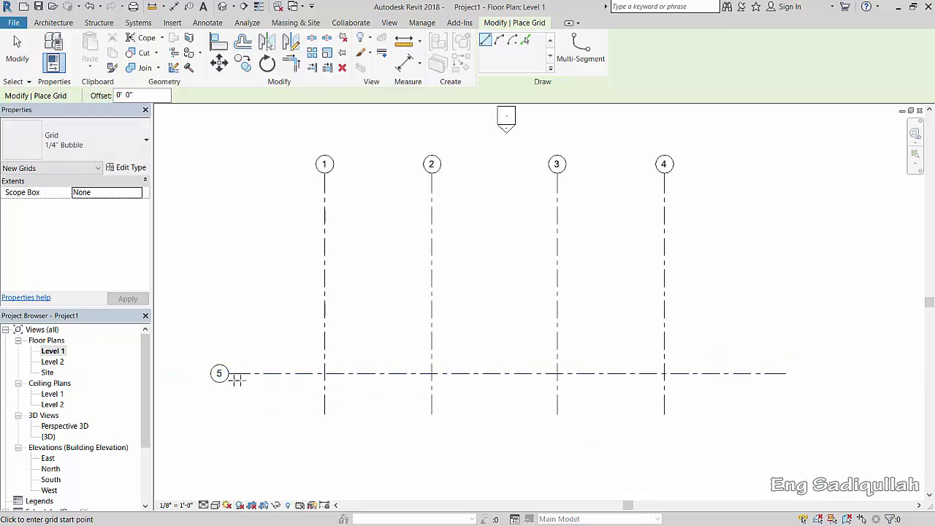
Change the horizontal grid's bubble label from 5 to A.
key(Escape)
key(Escape)
scroll(226, 380, up, 1)
scroll(225, 381, up, 1)
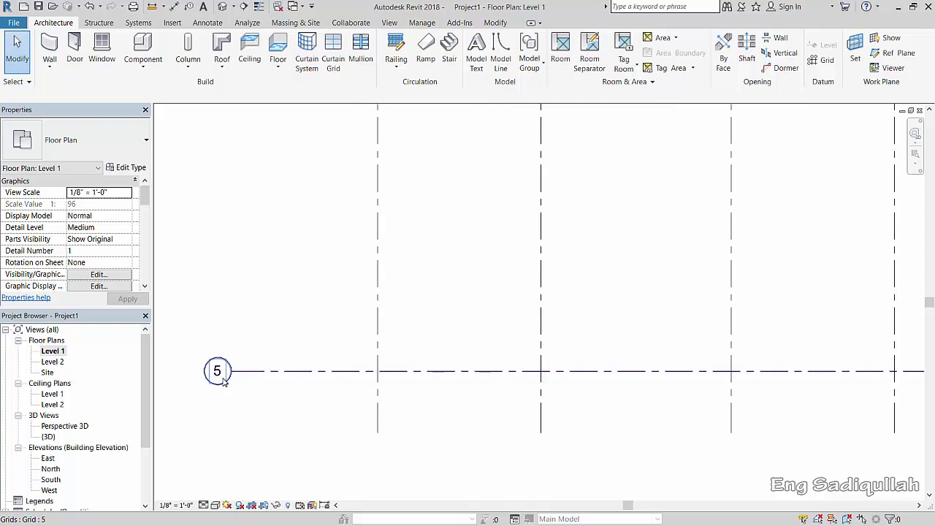
scroll(227, 377, up, 1)
scroll(270, 402, up, 1)
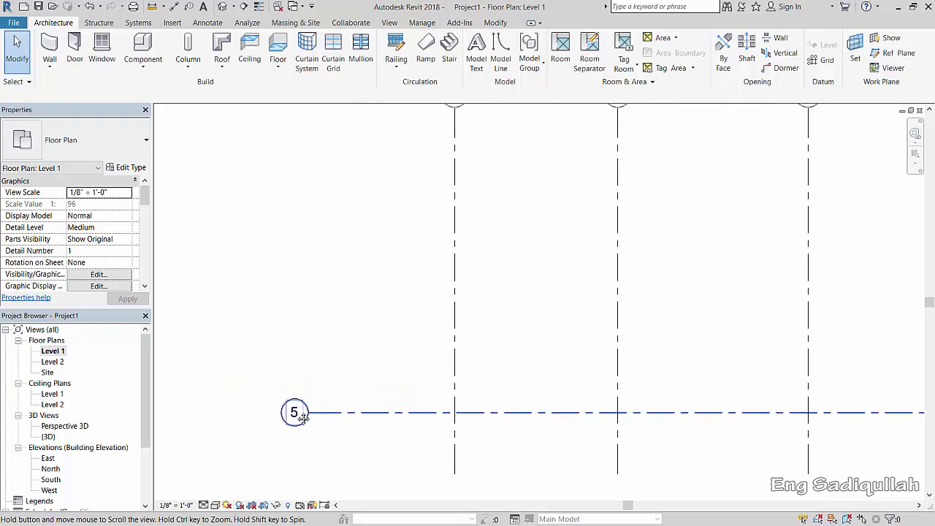
scroll(285, 414, up, 1)
click(284, 413)
click(294, 411)
text(A)
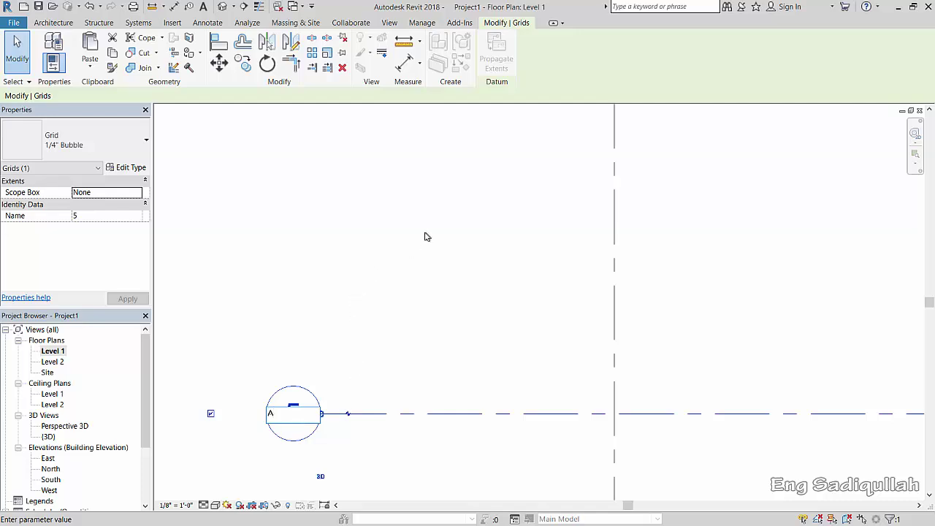
key(Return)
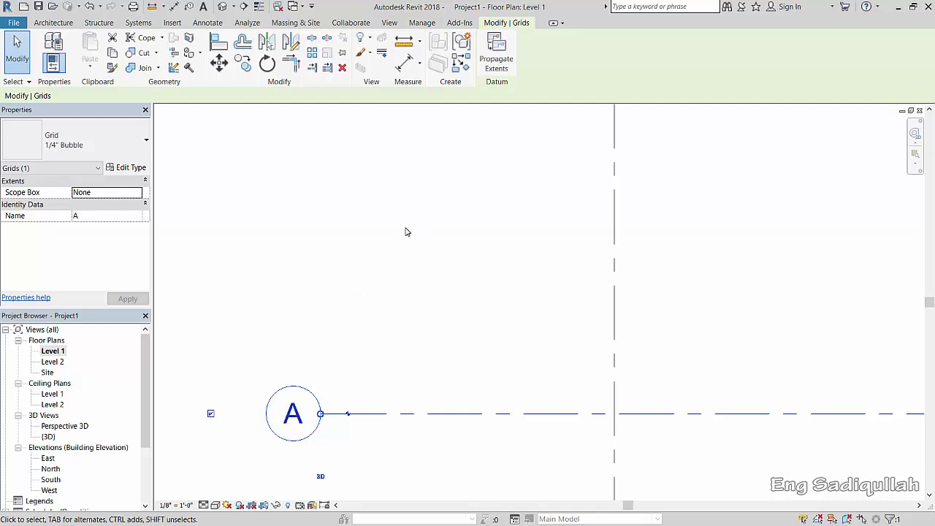
scroll(407, 249, down, 1)
scroll(555, 329, down, 1)
scroll(485, 348, down, 1)
scroll(482, 344, down, 1)
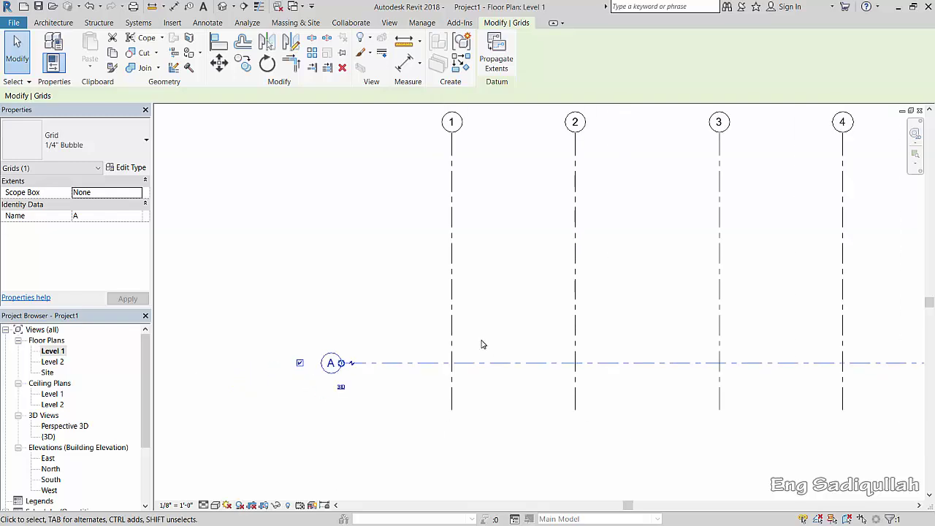
scroll(483, 342, down, 1)
middle_drag(507, 343, 403, 357)
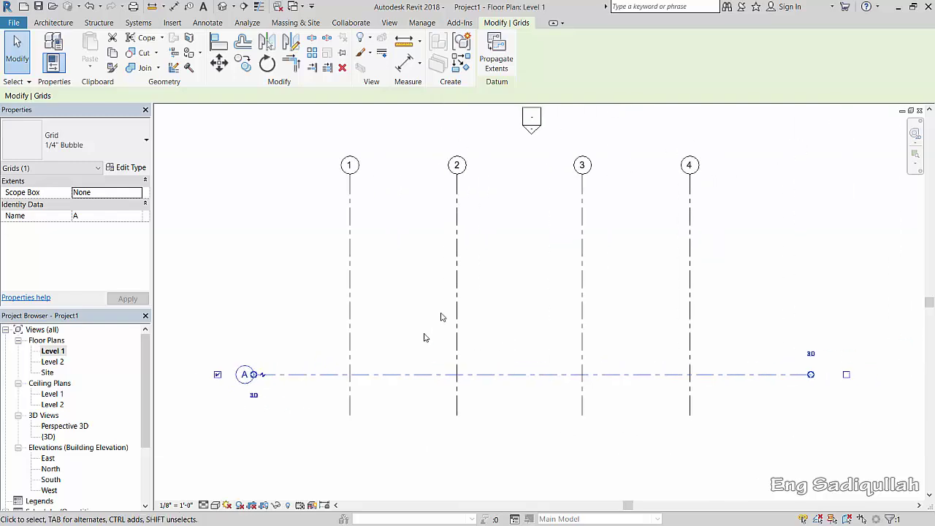
click(53, 22)
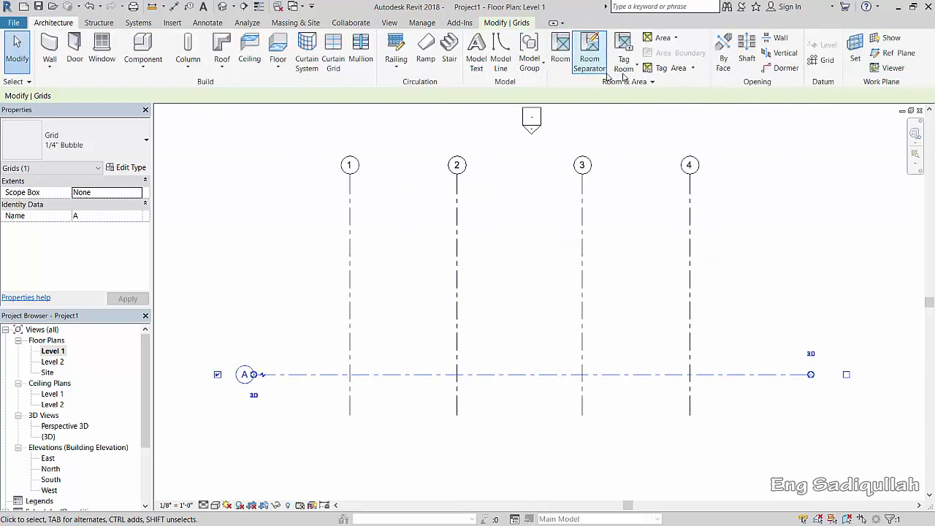
Add horizontal grids B, C and D above A, with D 14' above C.
click(826, 62)
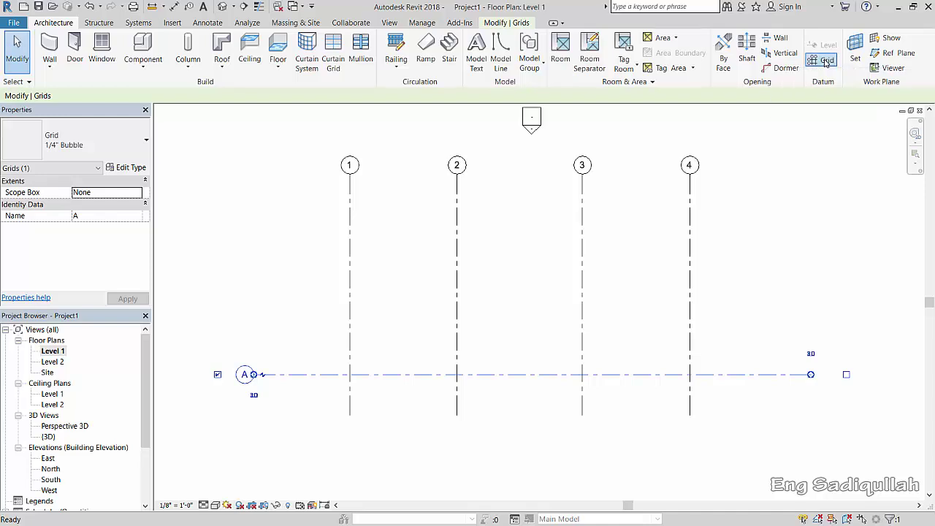
click(812, 320)
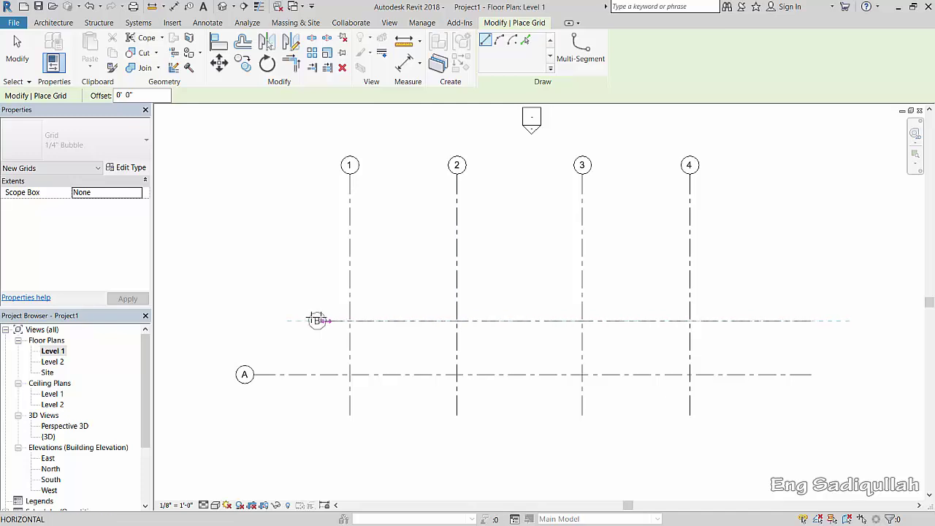
click(253, 320)
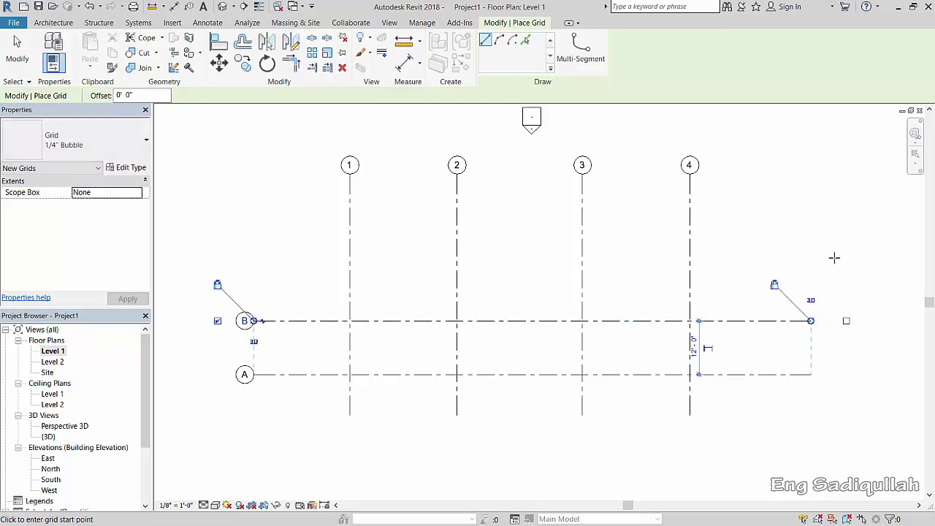
click(810, 247)
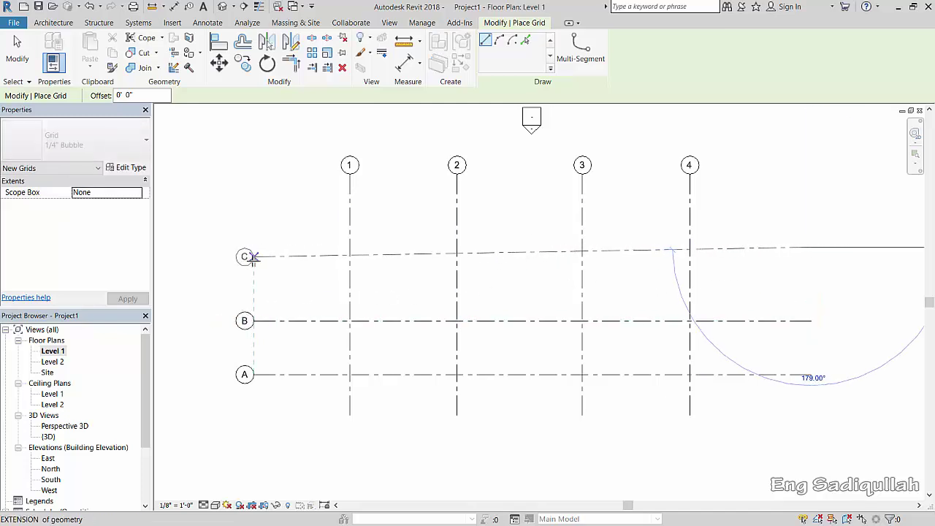
click(254, 257)
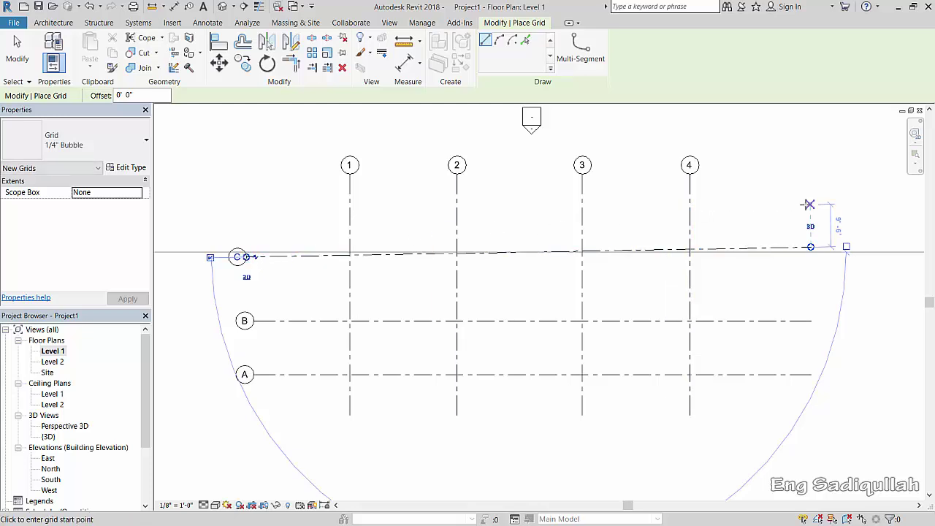
key(ctrl+z)
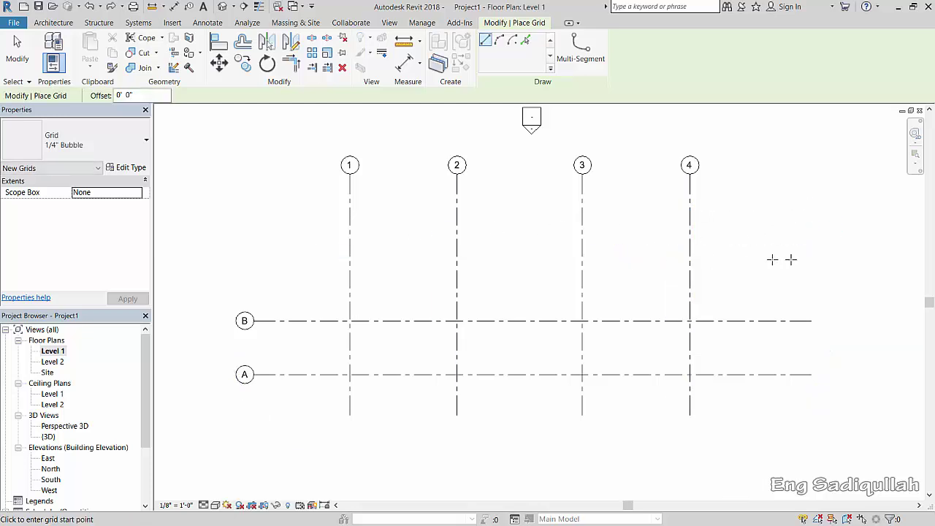
click(811, 267)
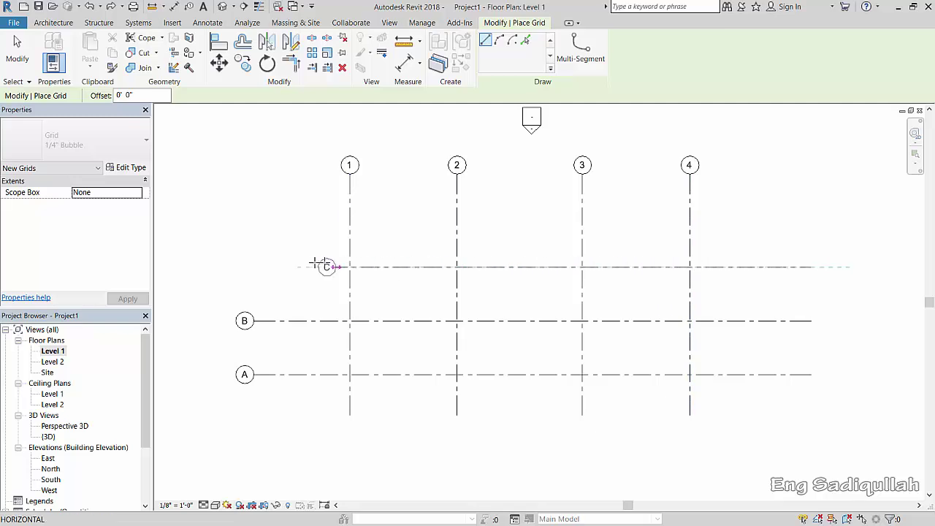
click(249, 266)
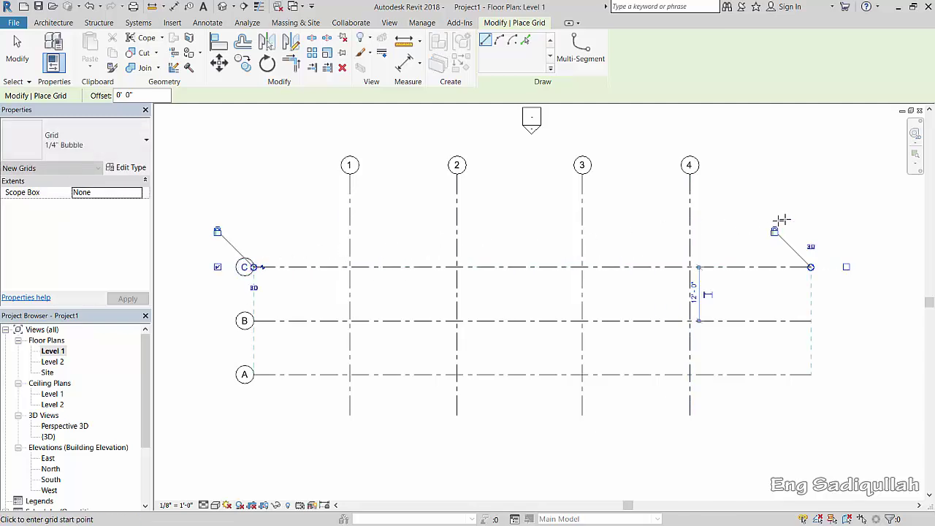
click(806, 203)
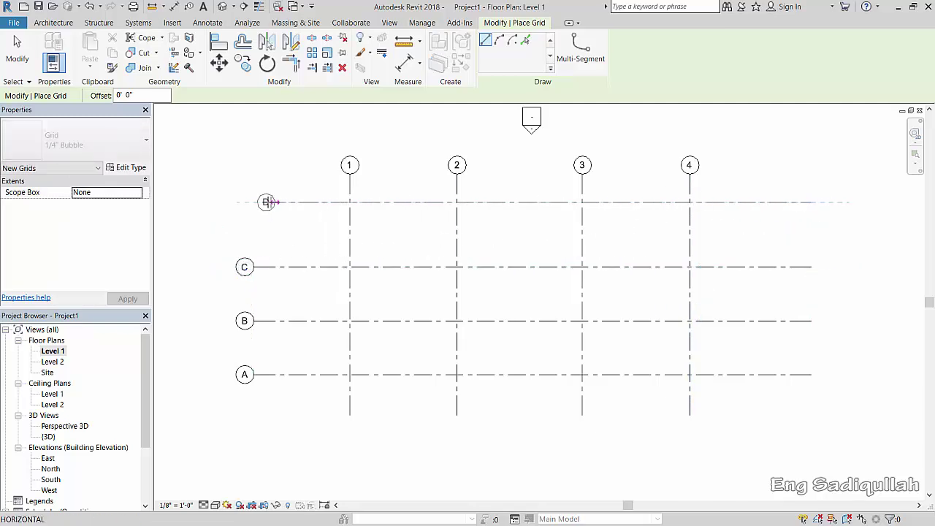
click(254, 202)
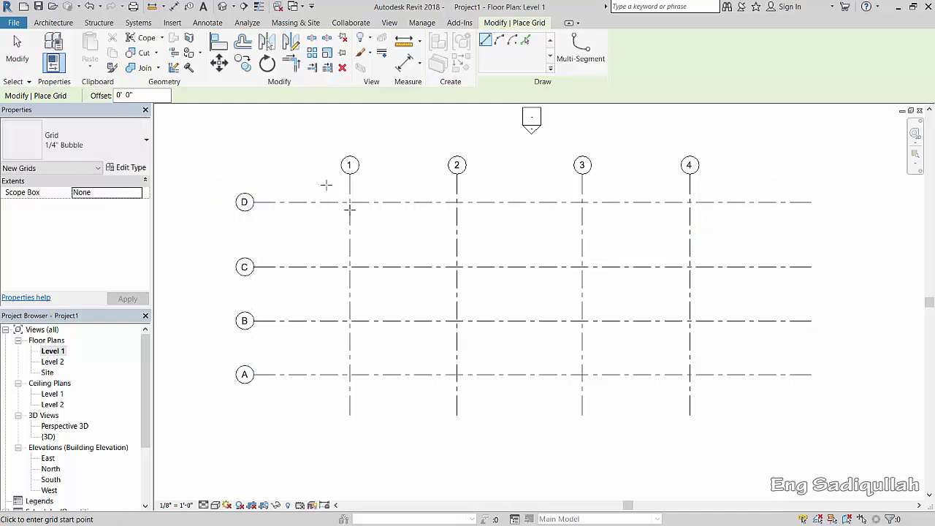
middle_drag(615, 258, 617, 237)
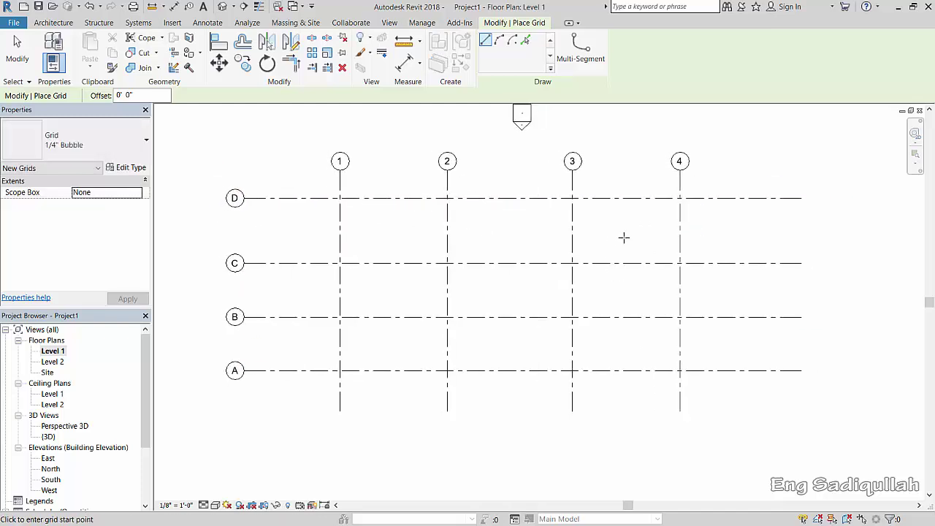
key(Escape)
key(Escape)
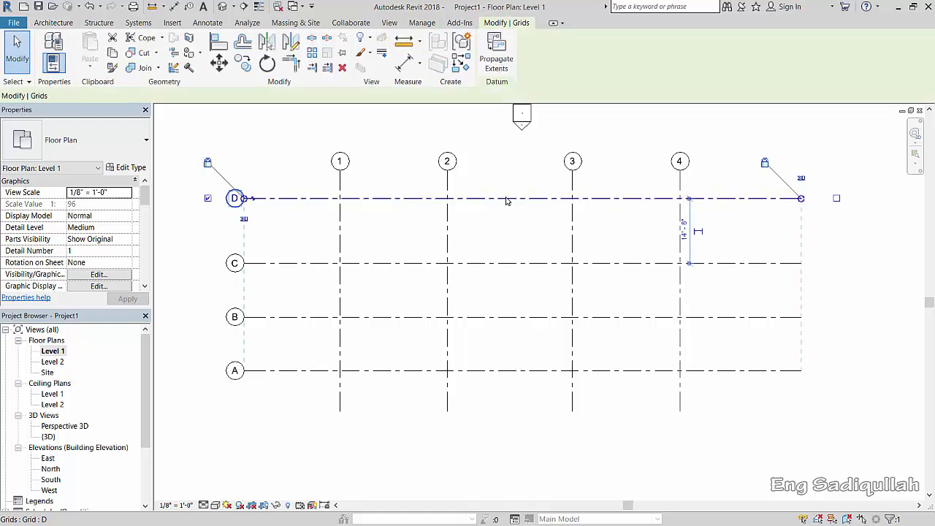
Set grid 3 to sit 20'-0" from grid 2 using its temporary dimension.
click(510, 198)
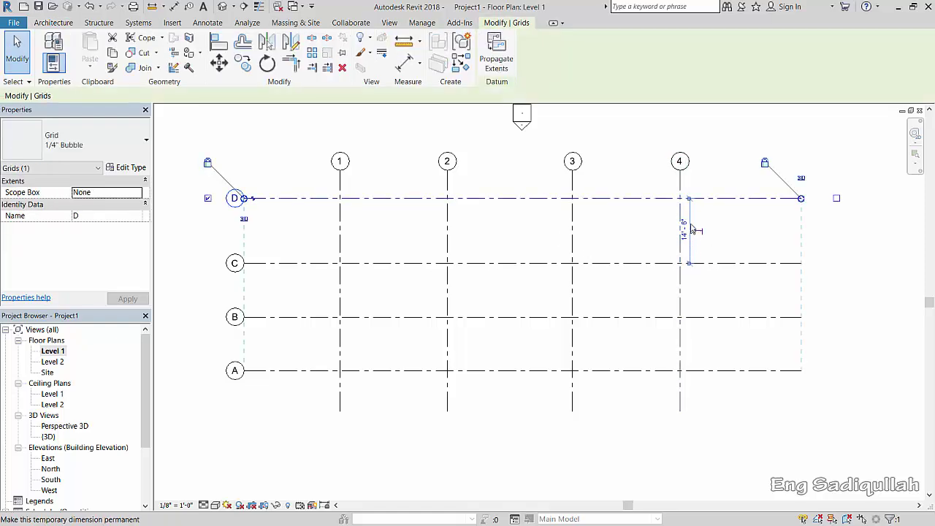
key(Escape)
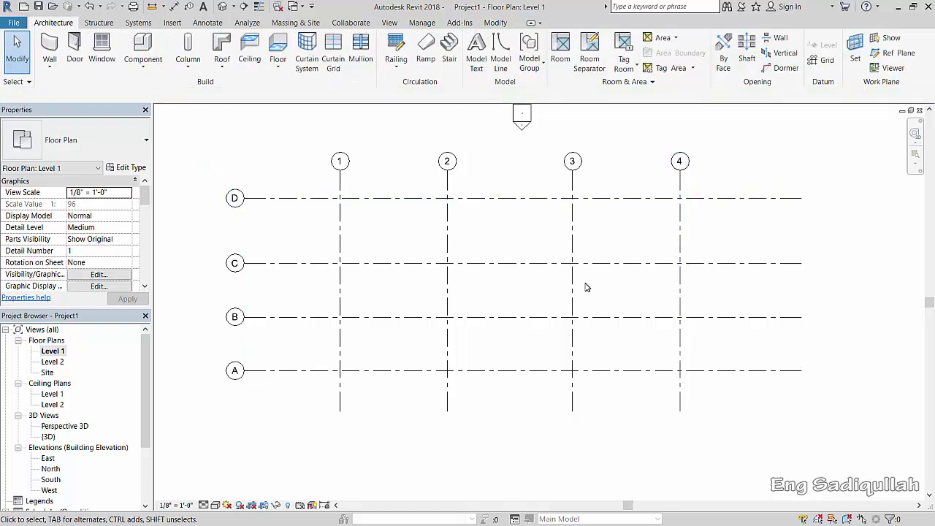
click(573, 284)
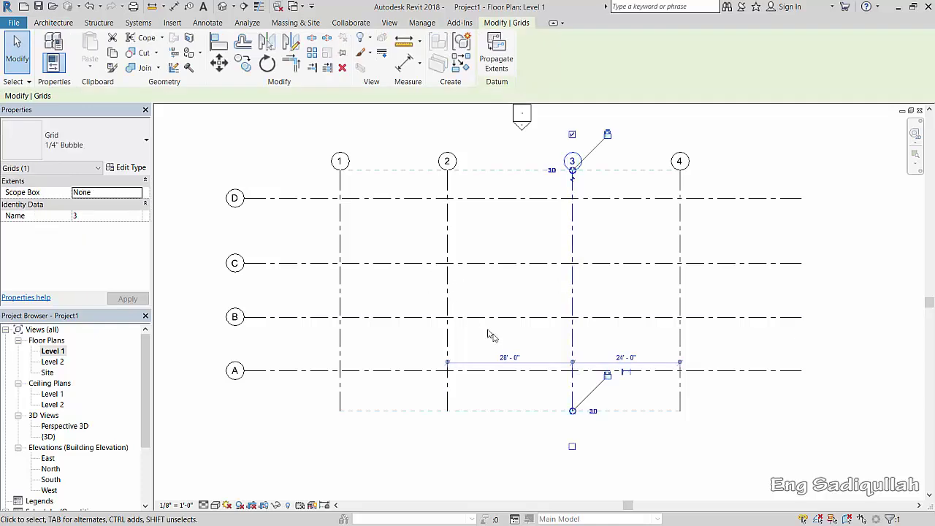
click(509, 357)
text(20)
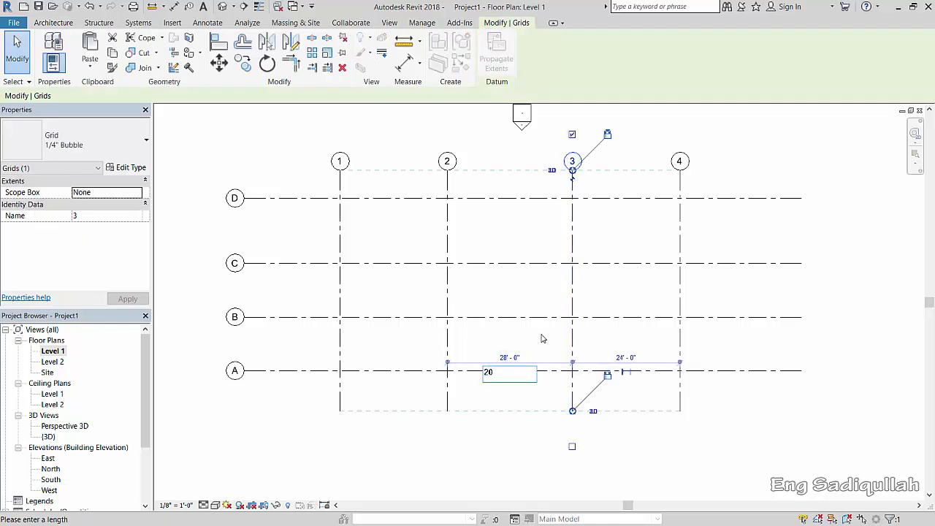
key(Return)
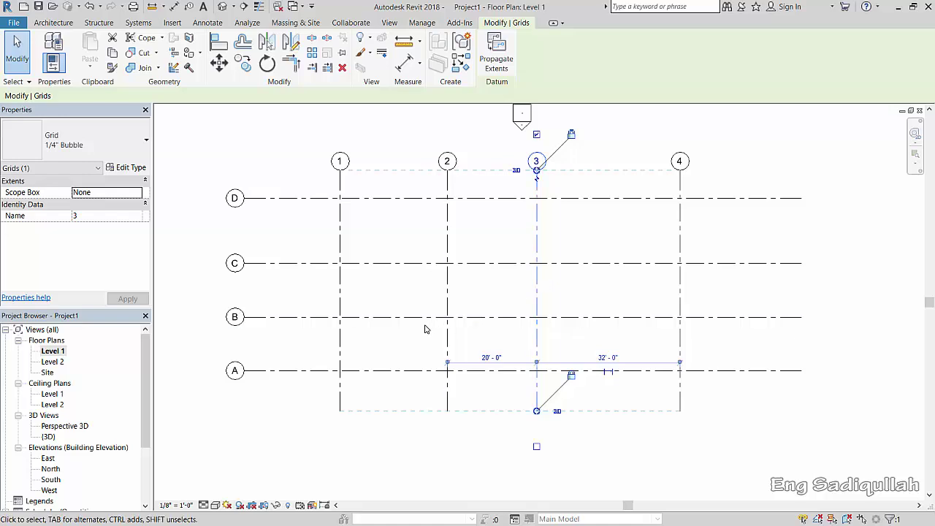
Set grid 4 to sit 20'-0" from grid 3.
click(679, 294)
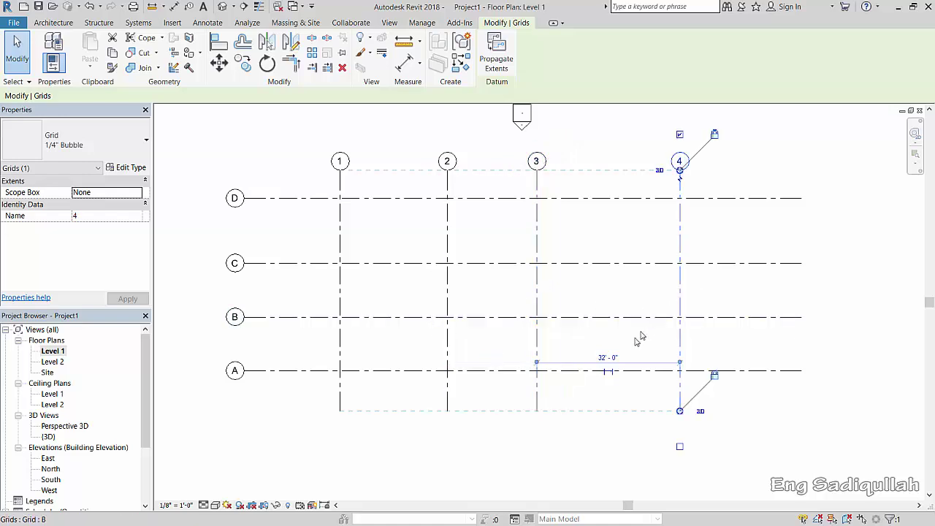
click(606, 358)
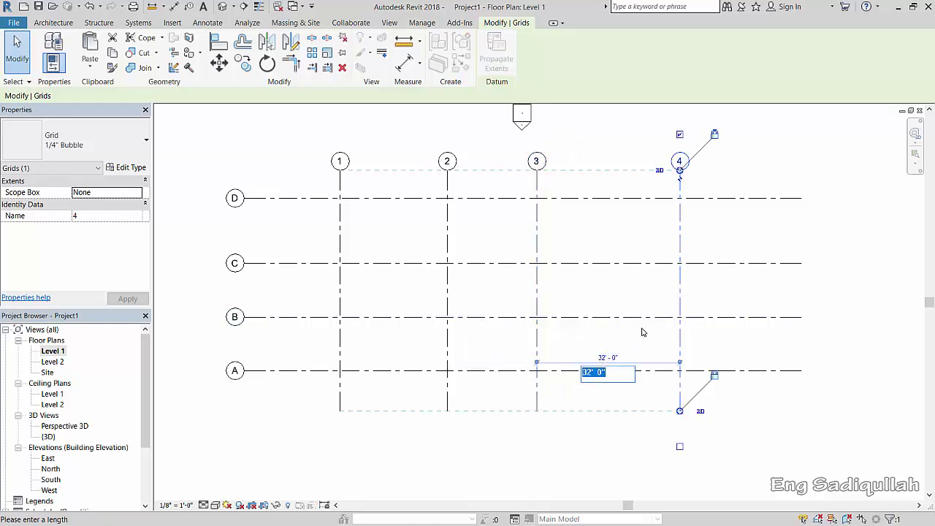
text(20)
key(Return)
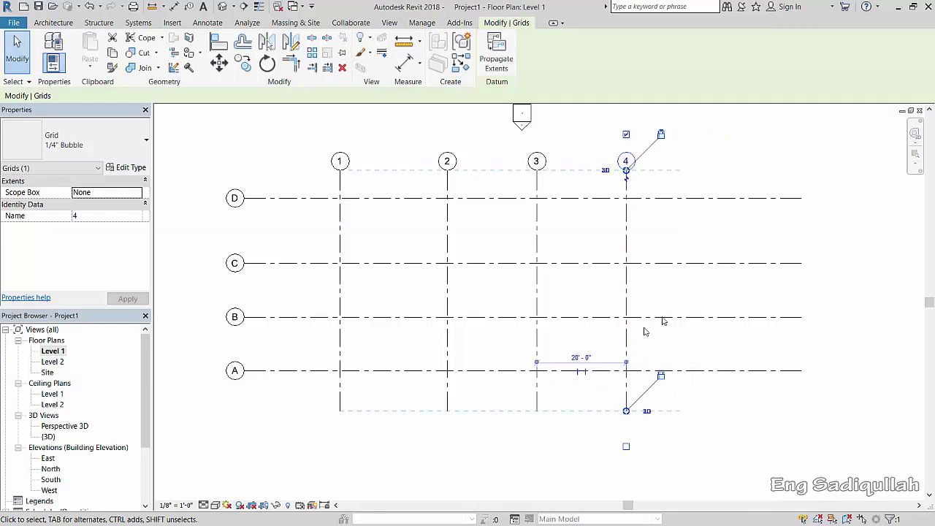
key(Escape)
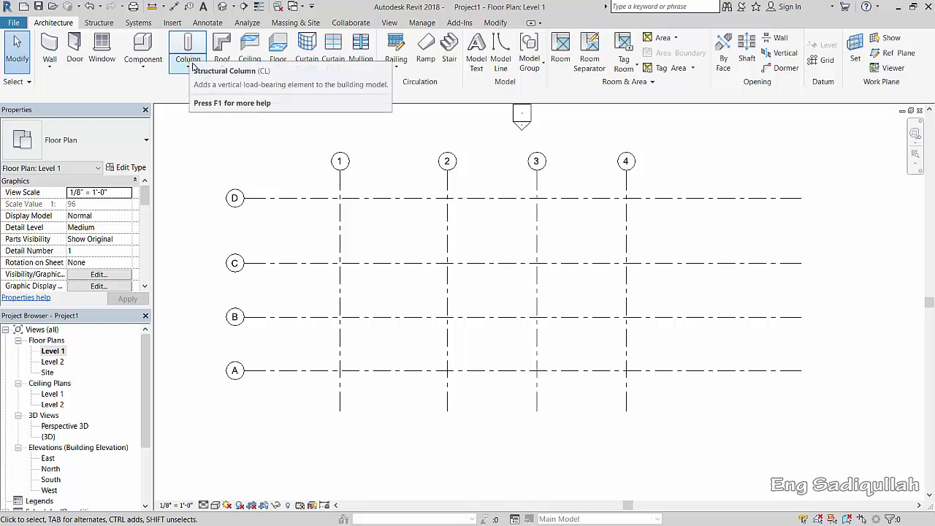
Turn on the right-end bubbles for grids C and B.
click(668, 263)
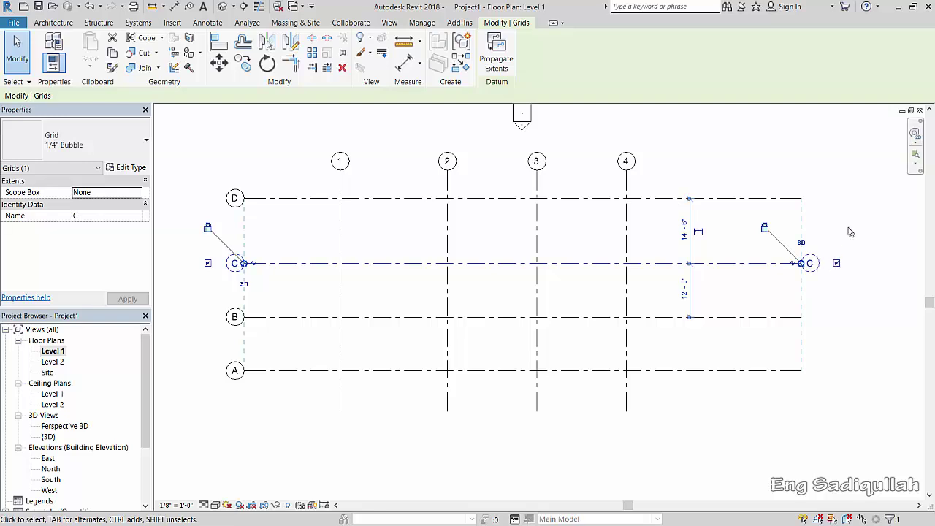
click(798, 316)
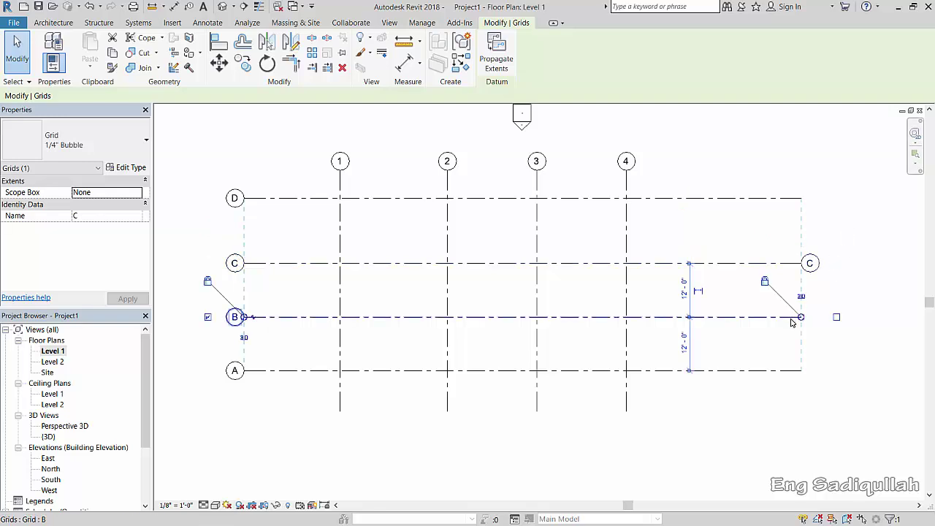
click(836, 318)
click(844, 258)
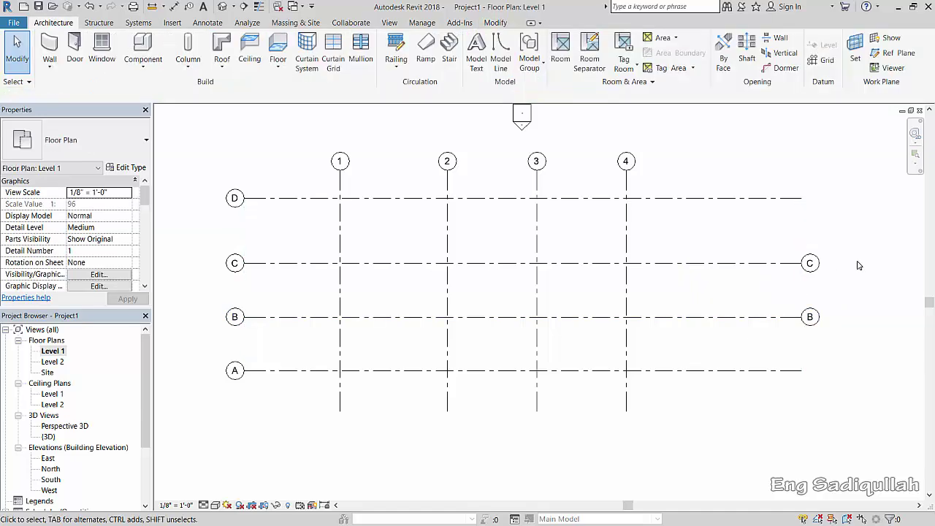
middle_drag(723, 264, 719, 280)
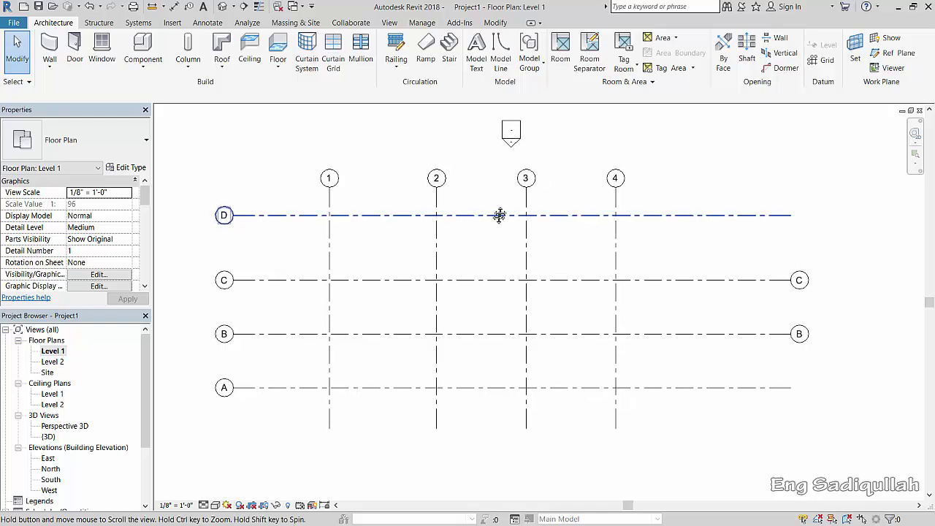
middle_drag(499, 214, 508, 190)
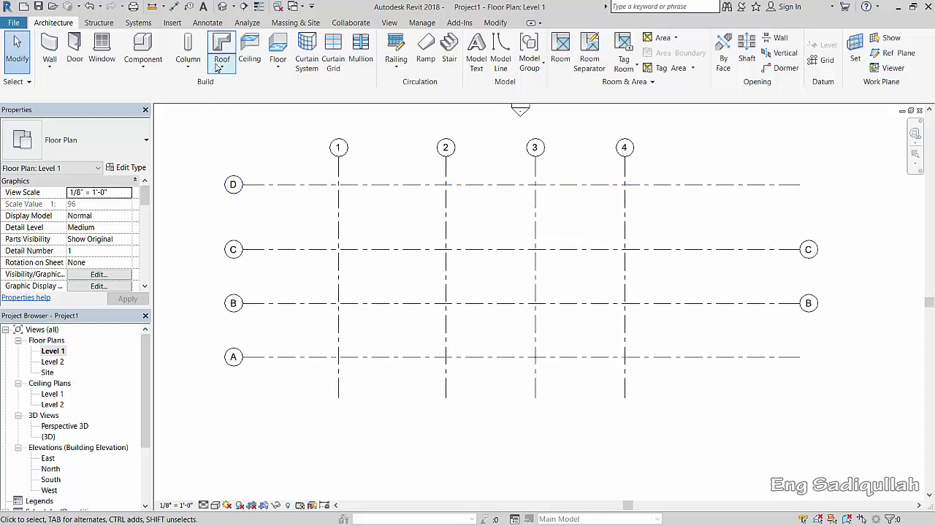
Show the Column drop-down with Structural Column and Column: Architectural.
click(188, 53)
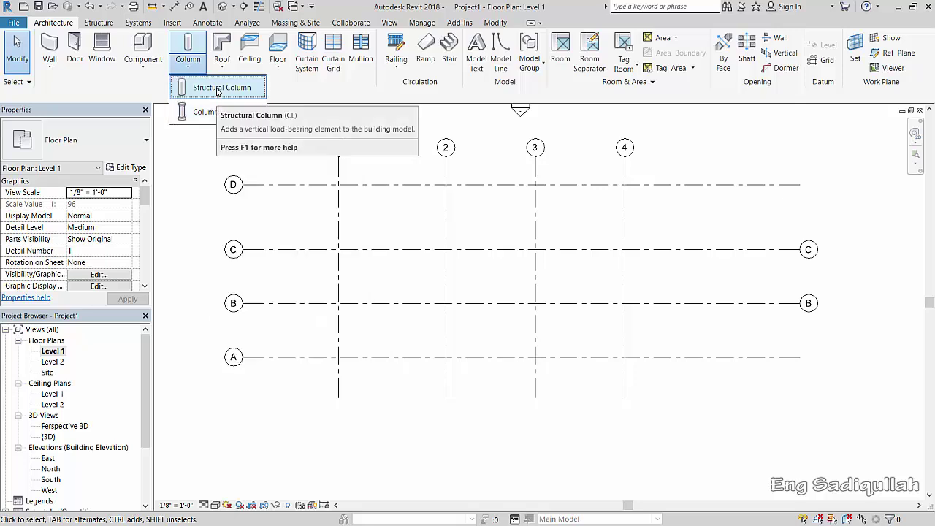
mouse_move(203, 112)
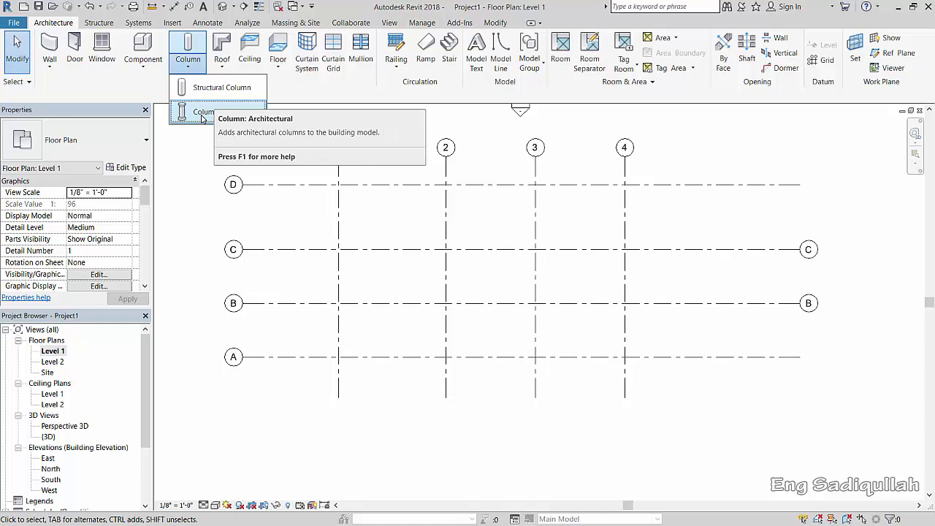
Place 24"x24" architectural columns at grid intersections 1/D, 2/D and 3/D.
click(203, 116)
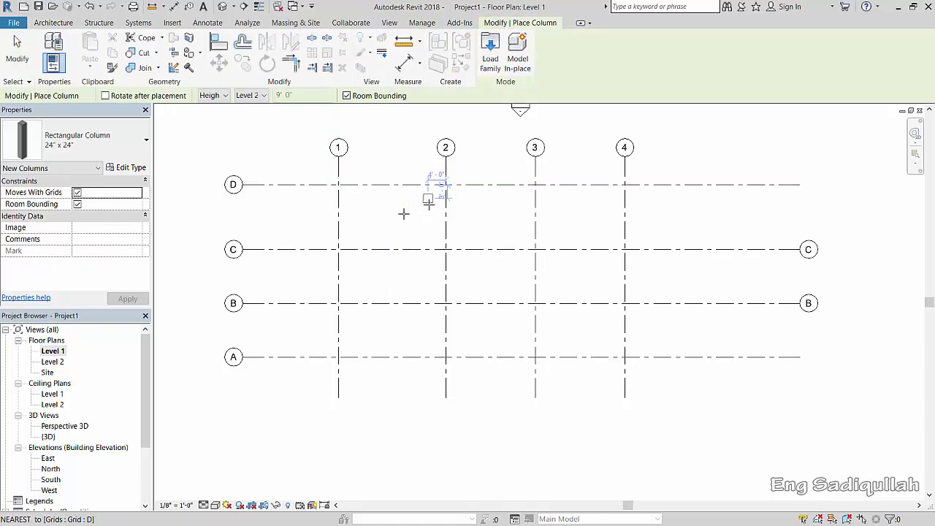
scroll(355, 197, up, 2)
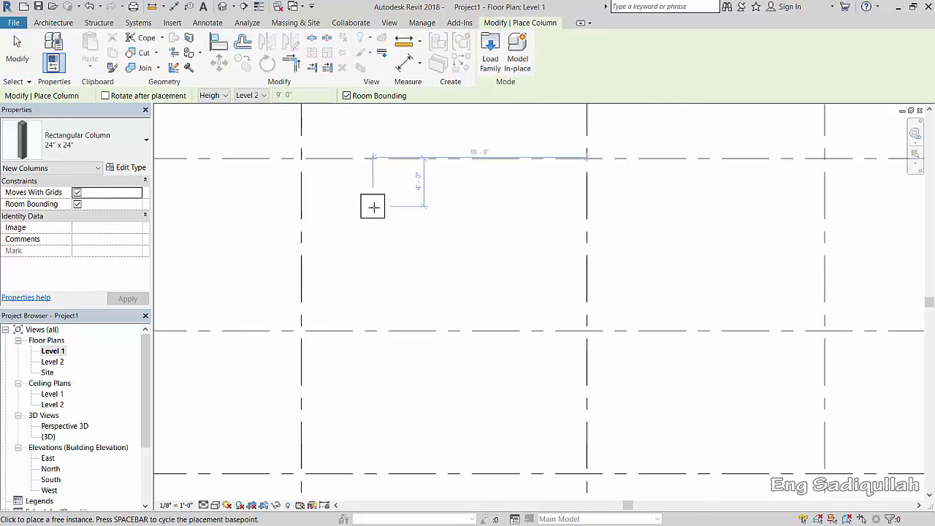
scroll(375, 193, up, 2)
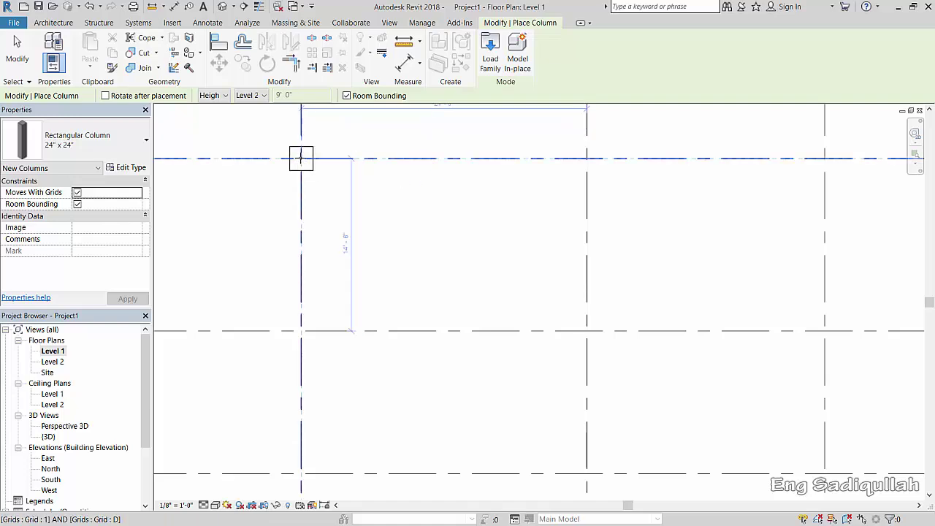
click(301, 158)
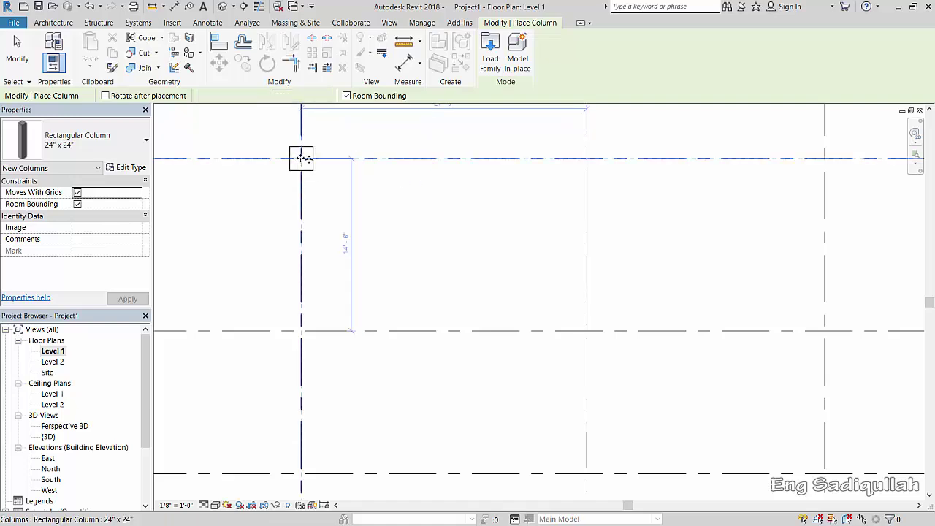
click(583, 158)
middle_drag(756, 203, 512, 251)
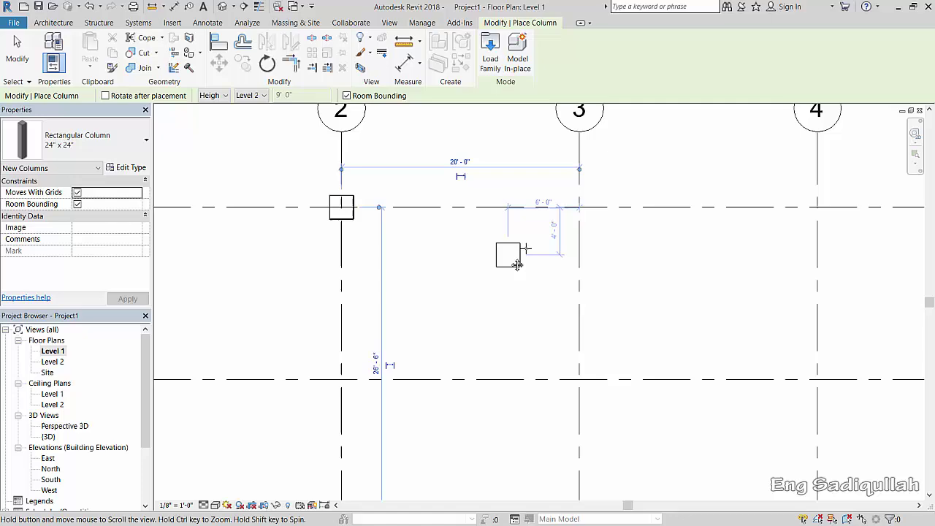
click(585, 212)
Place columns at 1/C, 2/C, 3/C, 4/C and 4/D.
scroll(497, 247, down, 2)
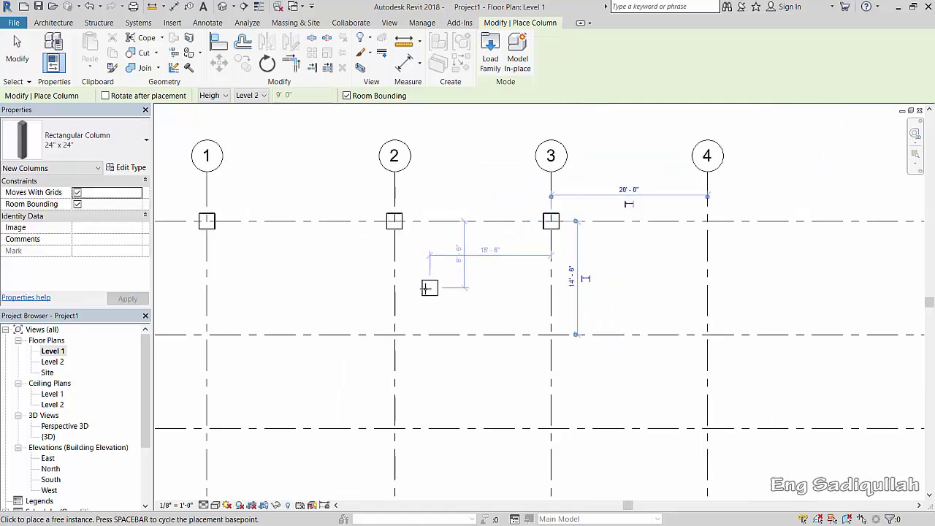
middle_drag(429, 287, 503, 261)
scroll(432, 277, down, 1)
middle_drag(301, 302, 305, 232)
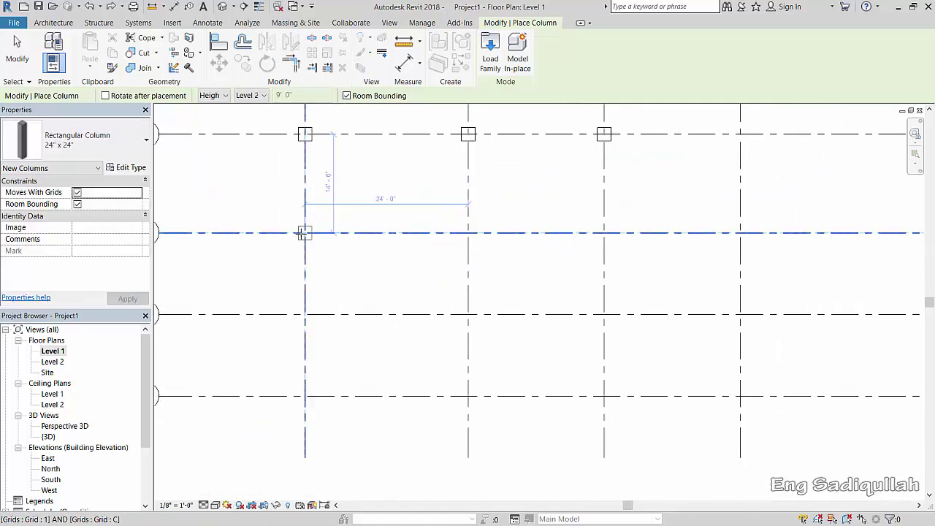
click(305, 233)
click(467, 232)
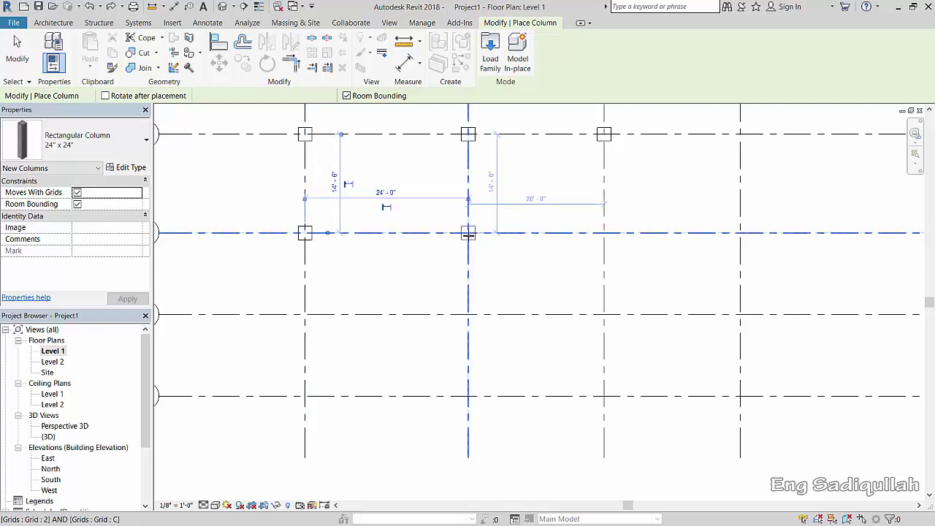
click(603, 233)
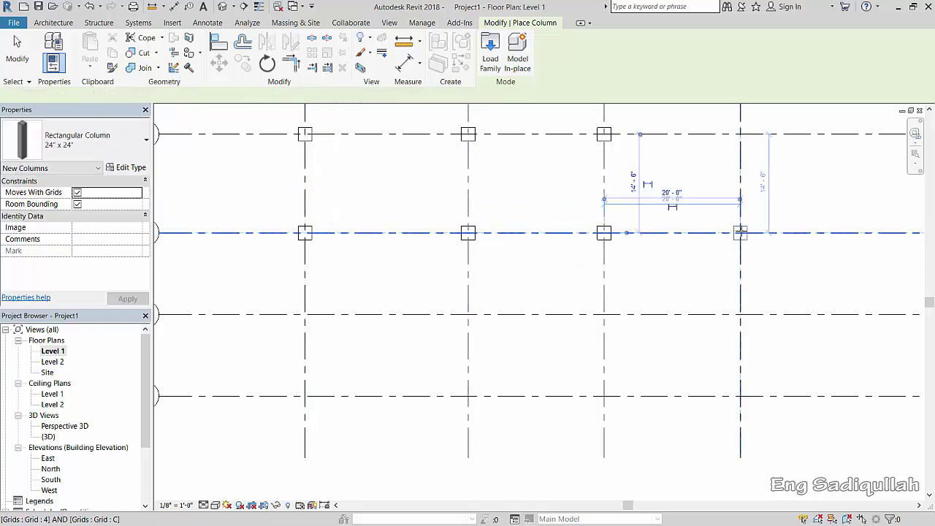
click(741, 232)
click(740, 134)
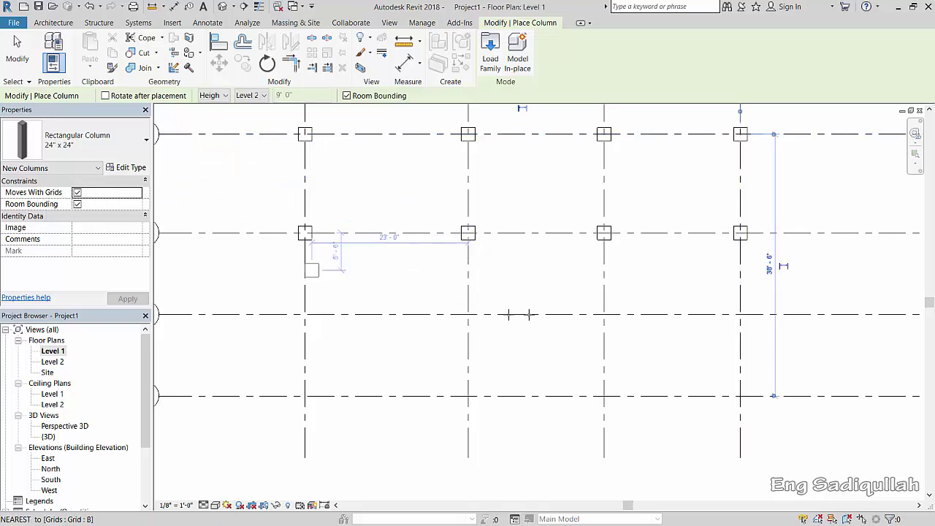
scroll(537, 295, down, 2)
key(Escape)
key(Escape)
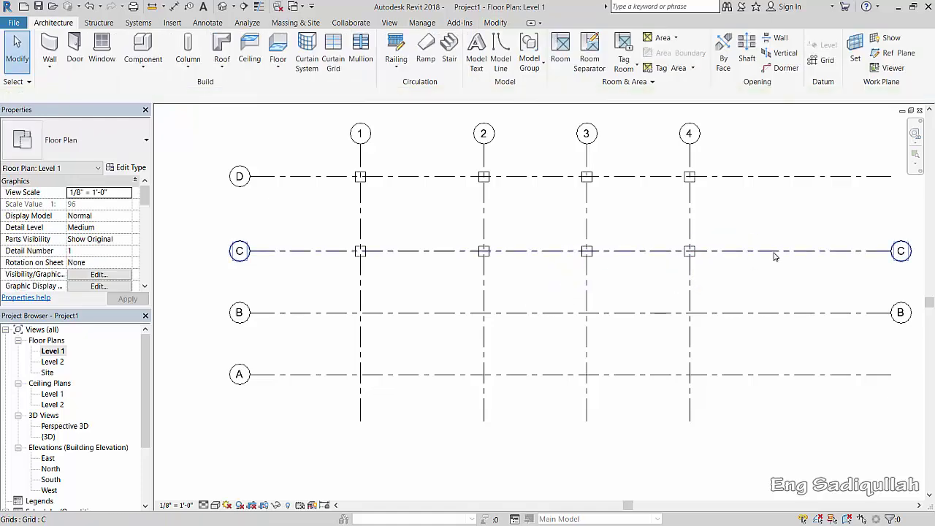
Drag grid C up closer to grid D, carrying its four columns along.
click(774, 252)
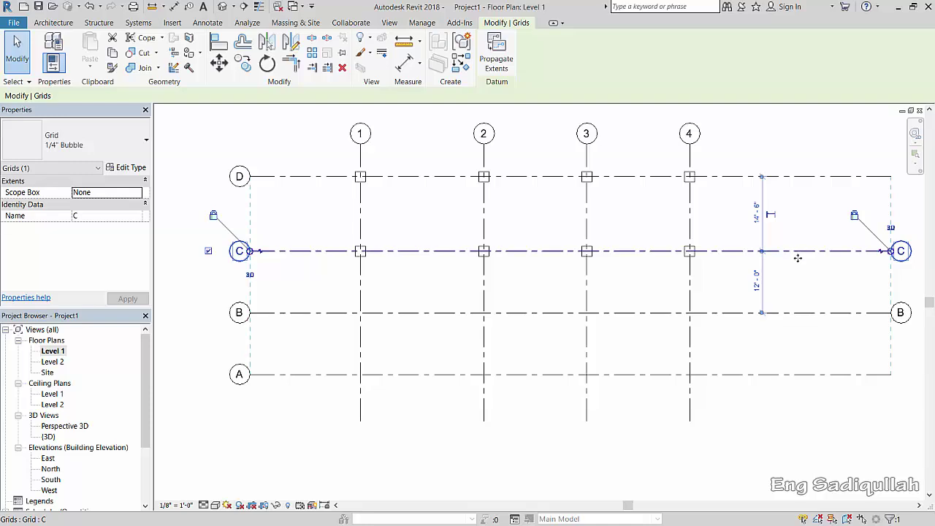
drag(797, 270, 800, 280)
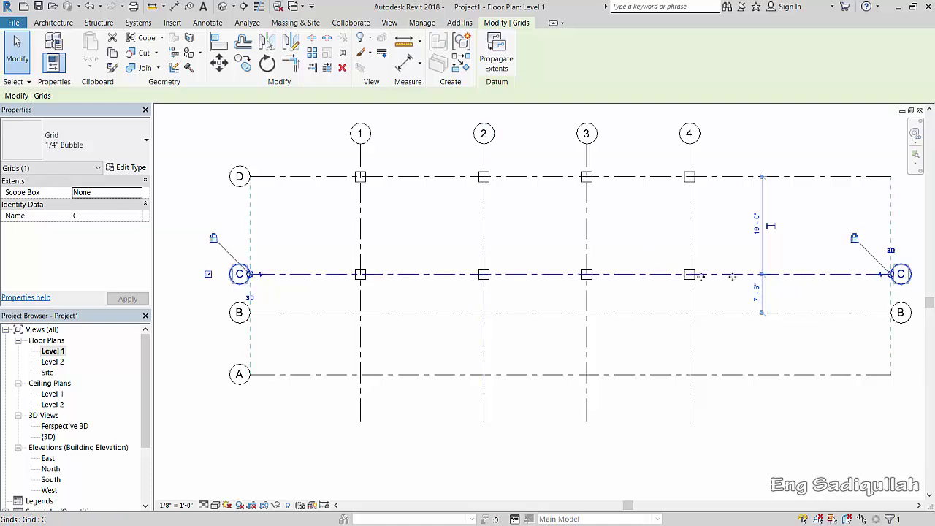
drag(799, 264, 798, 240)
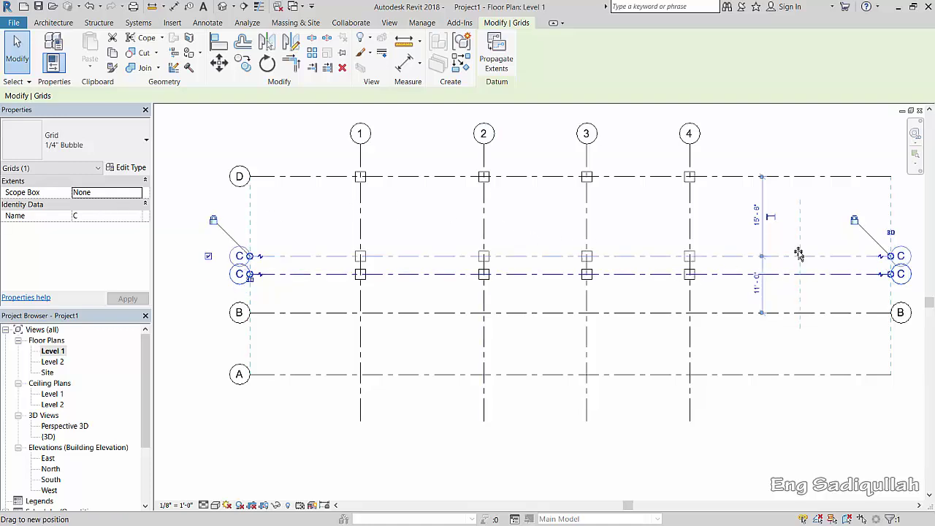
key(Escape)
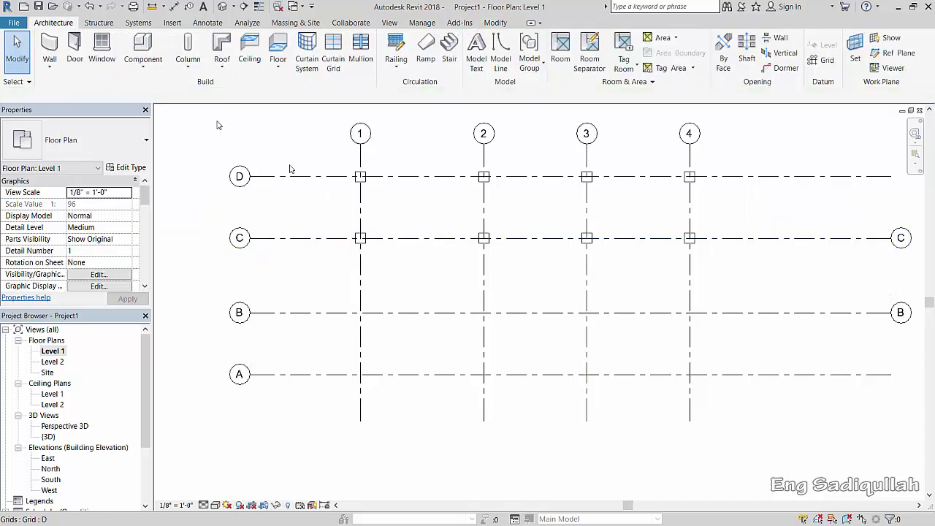
Settle on Structural Column placement with the W Shapes-Column W10X49 type.
click(192, 69)
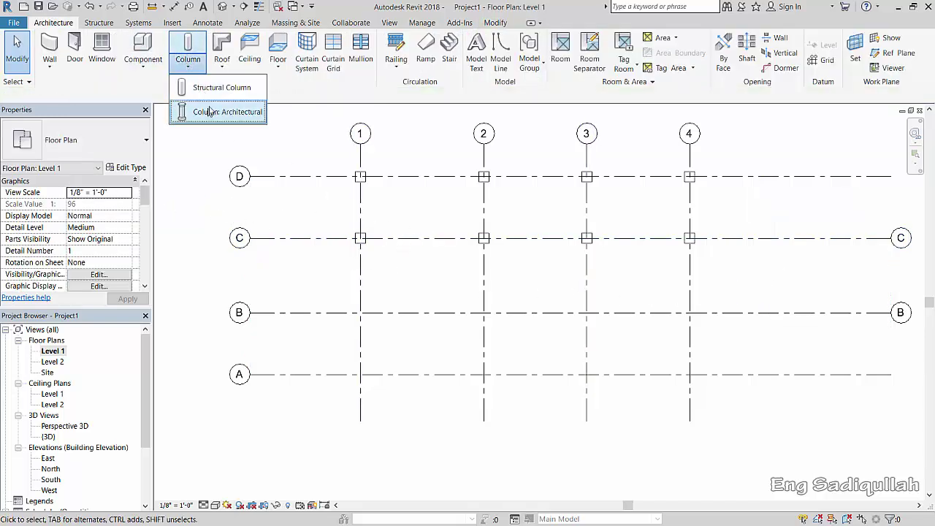
click(216, 87)
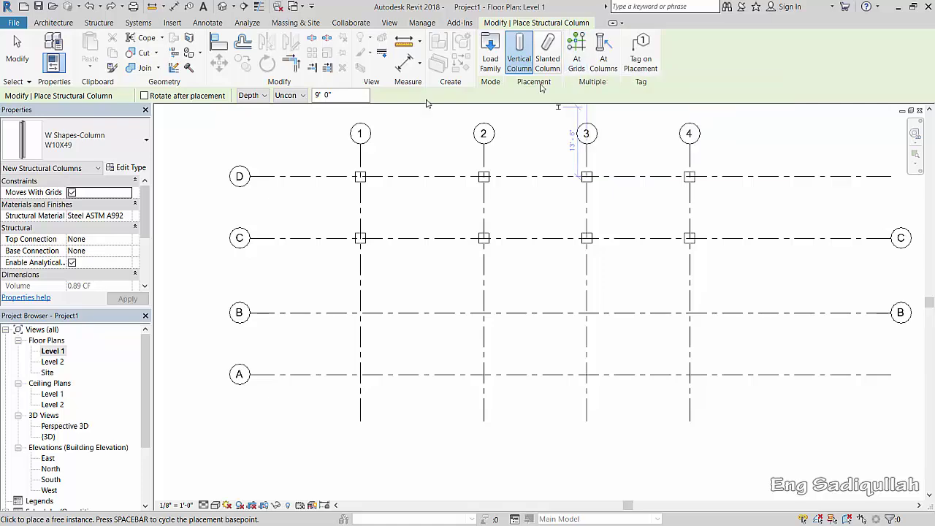
click(53, 23)
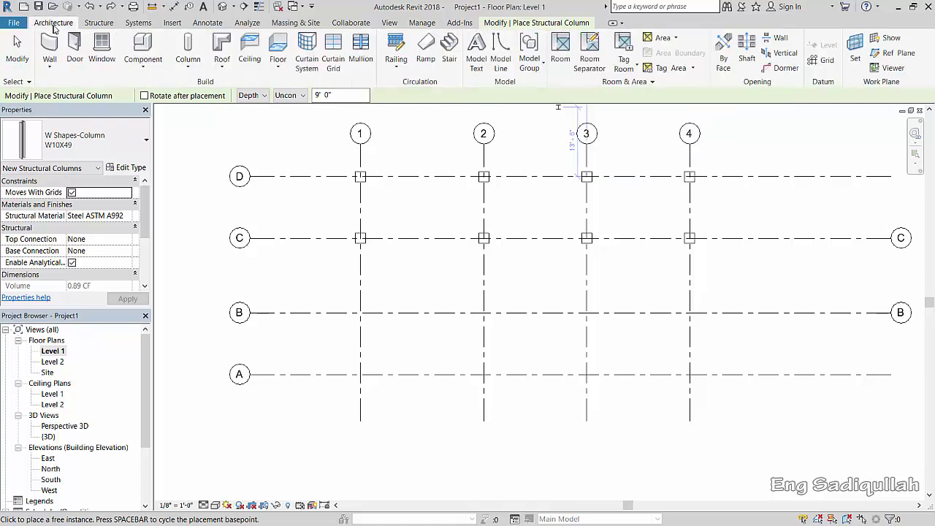
click(188, 67)
click(218, 113)
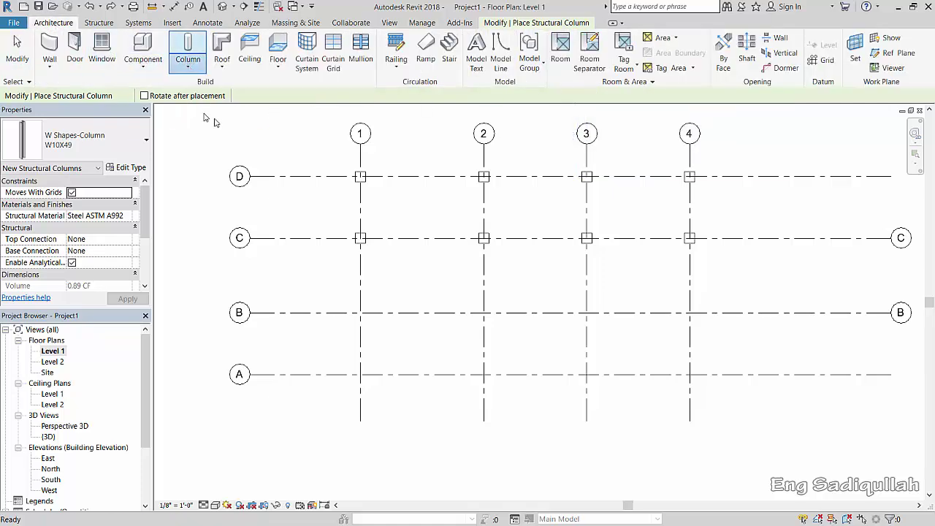
click(94, 27)
click(70, 26)
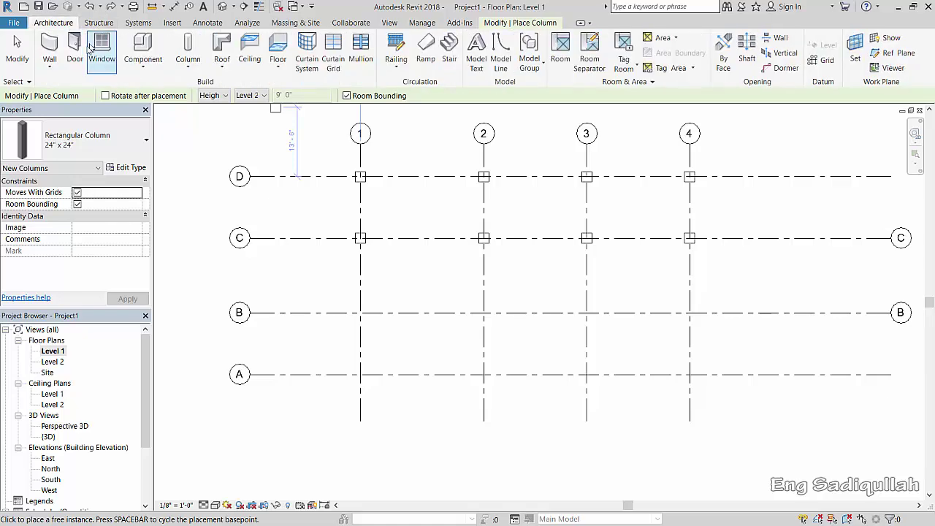
click(188, 65)
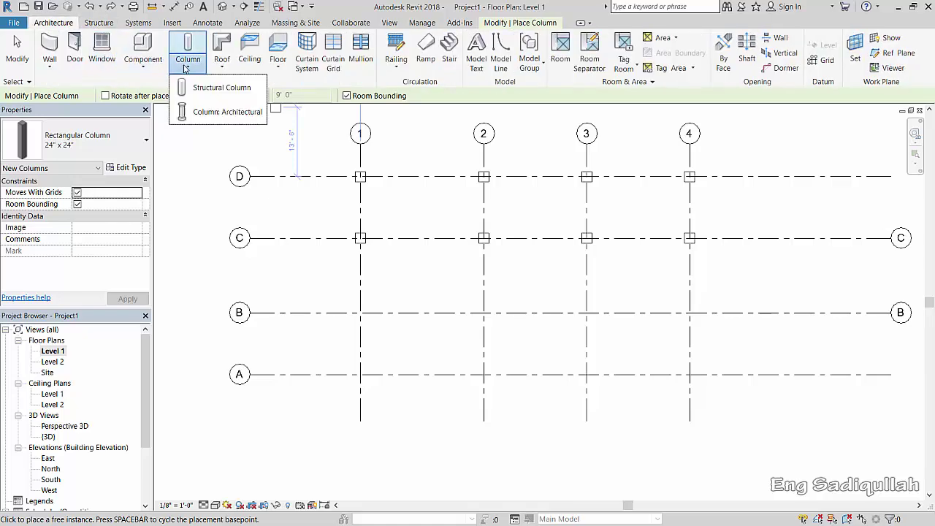
click(219, 87)
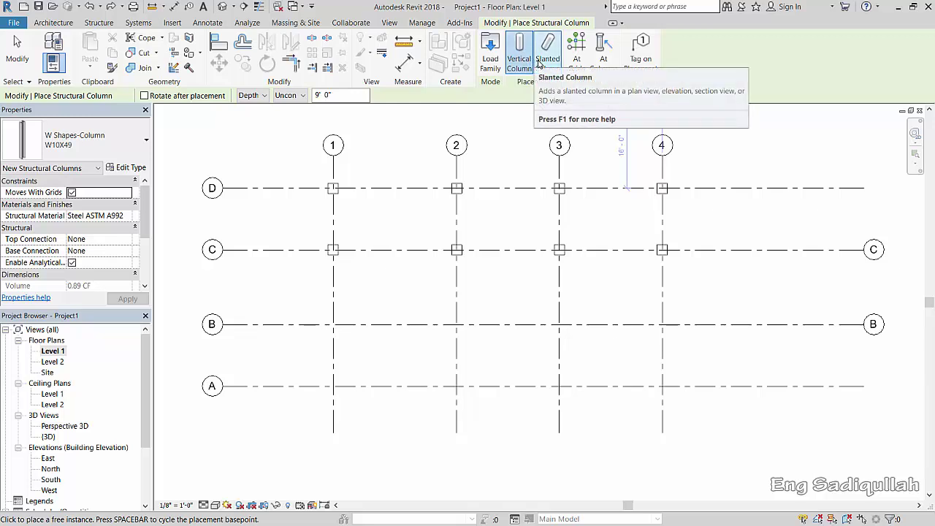
Place a trial slanted column with its start near grid B/2.
click(545, 65)
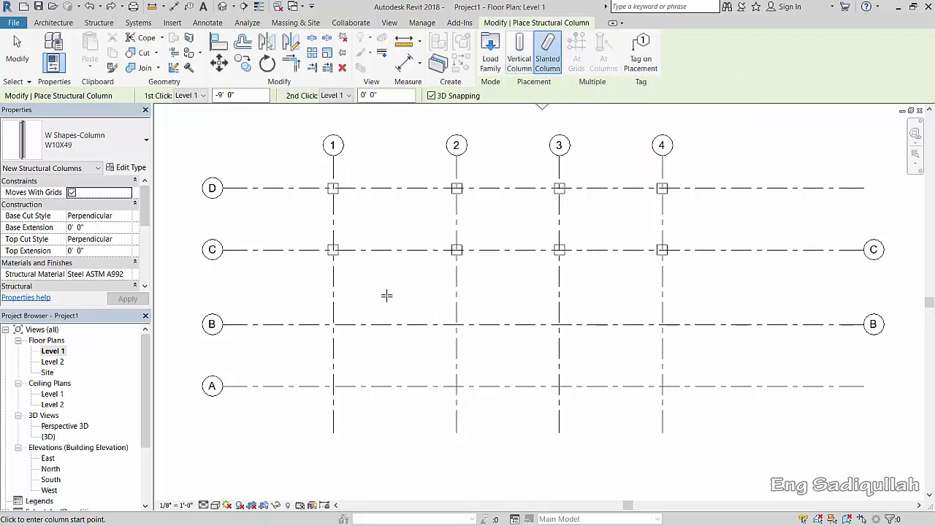
click(468, 315)
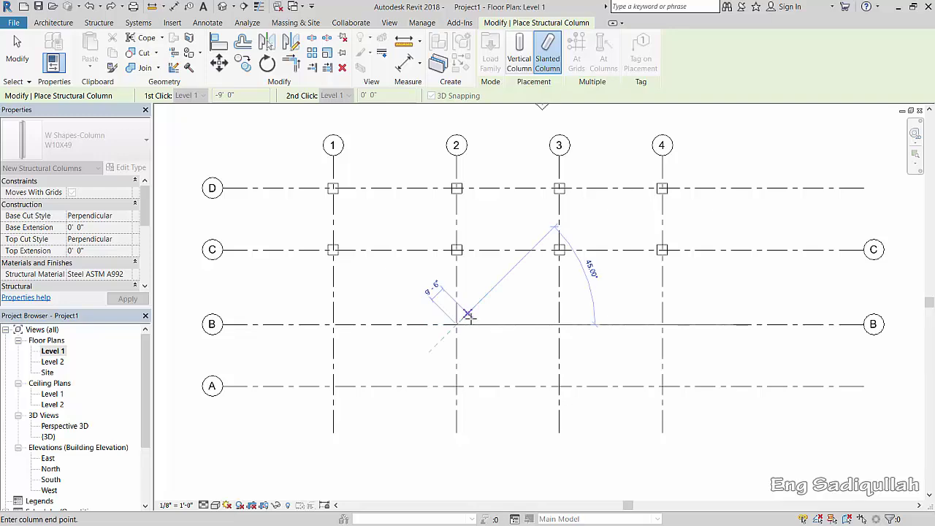
click(447, 287)
scroll(472, 316, up, 2)
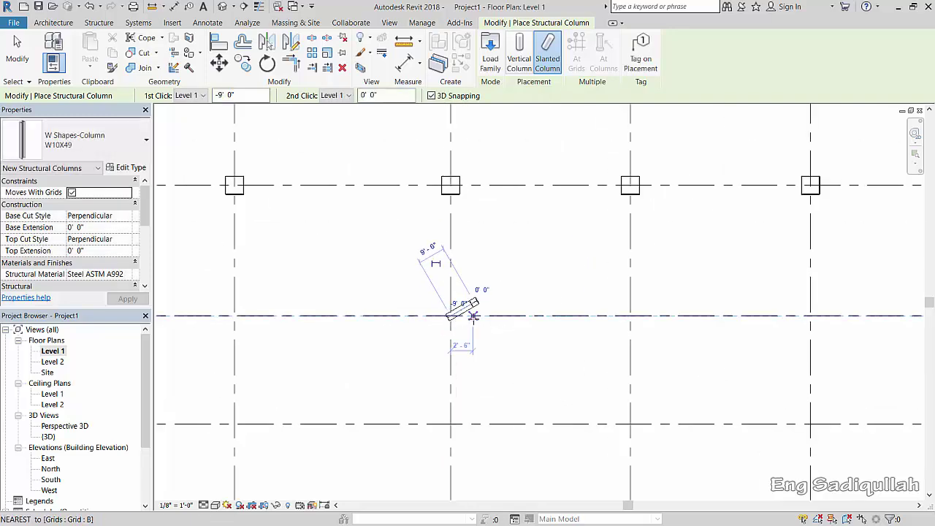
scroll(473, 315, down, 2)
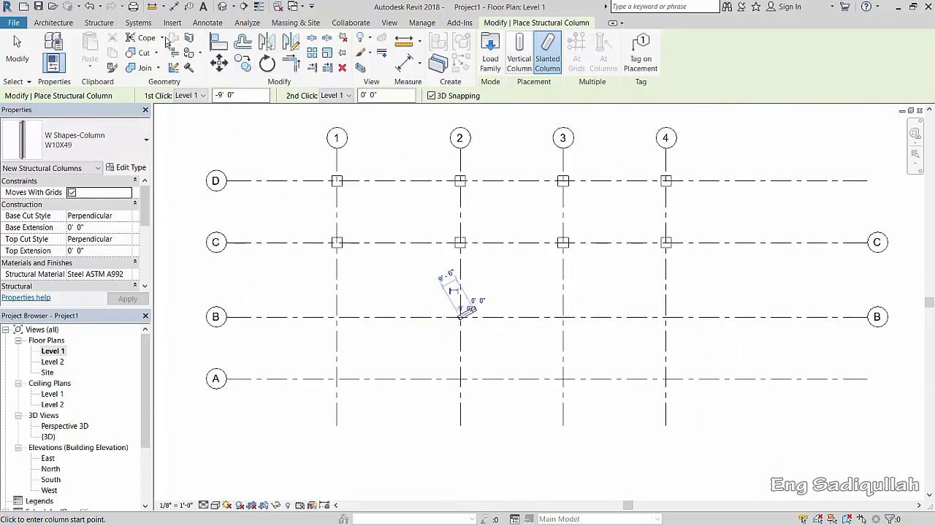
Inspect the slanted column in the default 3D view, framing all columns.
click(222, 6)
scroll(779, 348, up, 1)
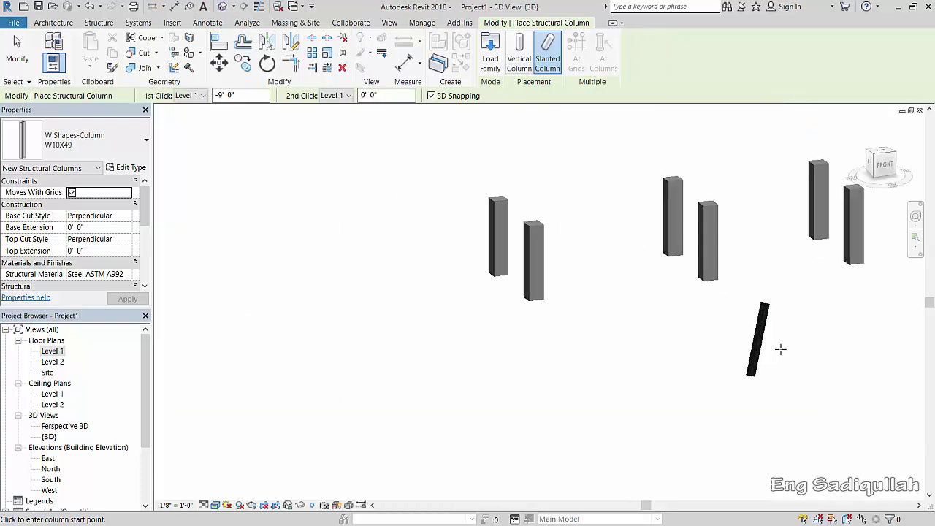
scroll(749, 288, up, 3)
middle_drag(749, 288, 687, 389)
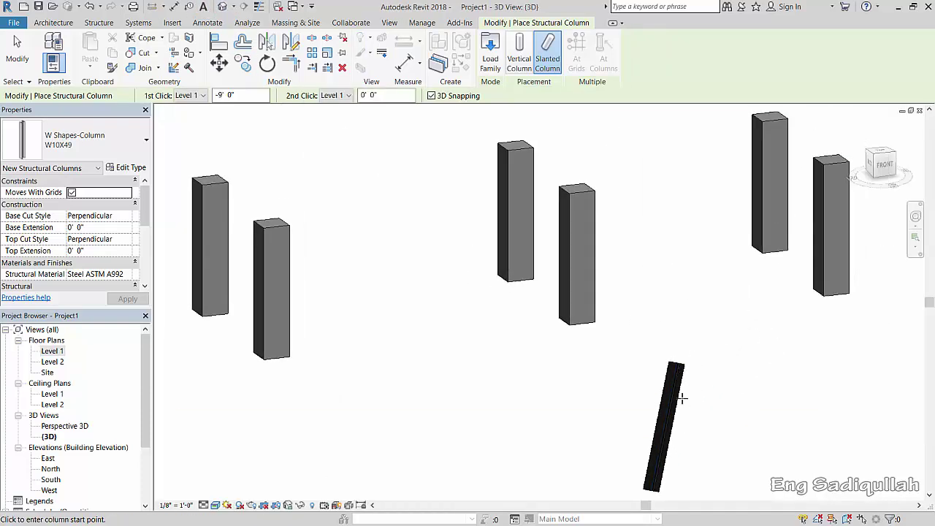
scroll(673, 376, down, 1)
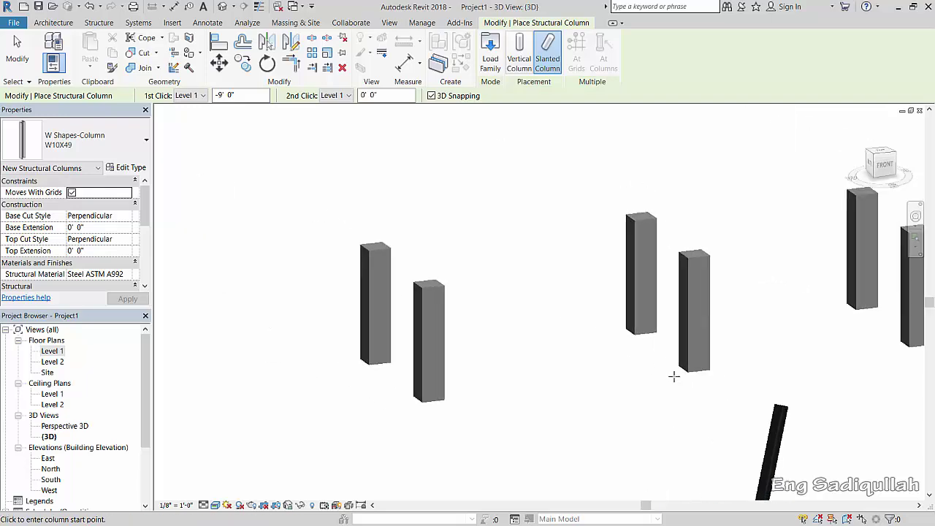
middle_drag(672, 376, 536, 336)
Back on the Level 1 plan, select the slanted column at B/2 and delete it.
click(53, 22)
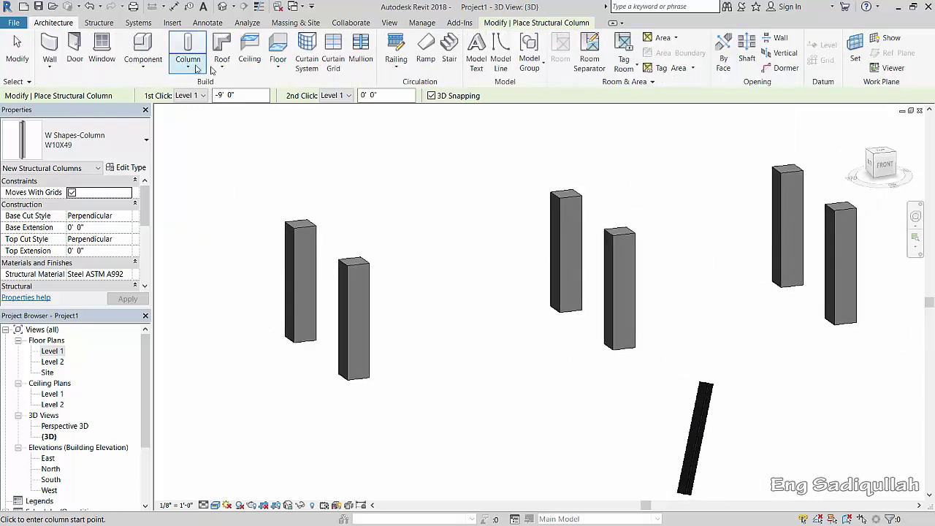
double_click(54, 353)
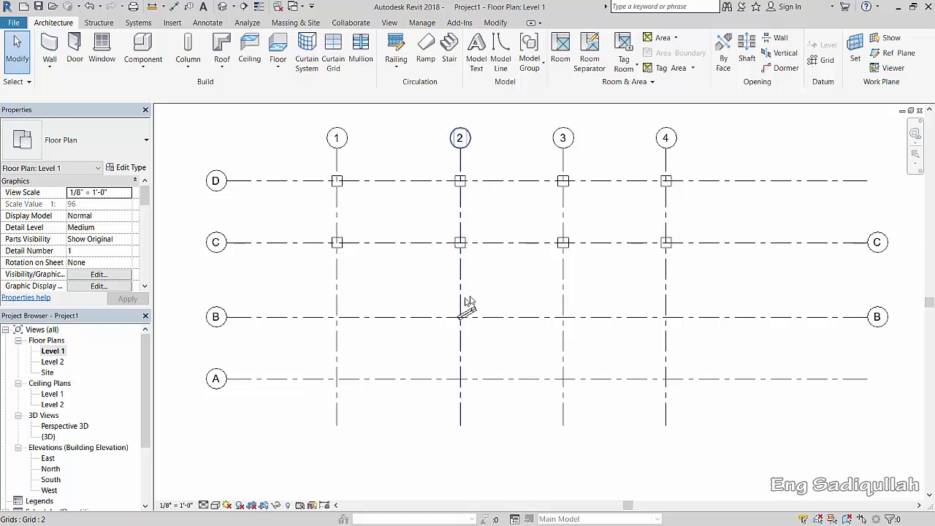
click(468, 313)
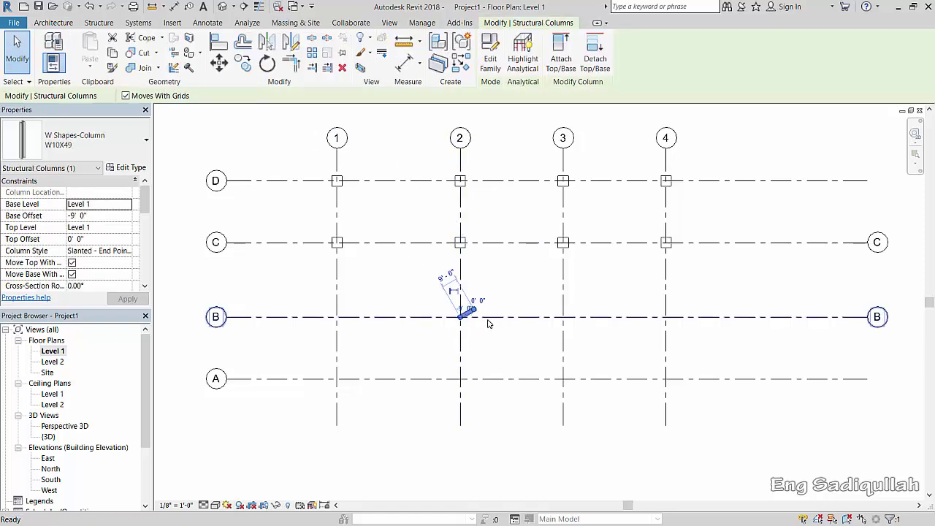
key(Delete)
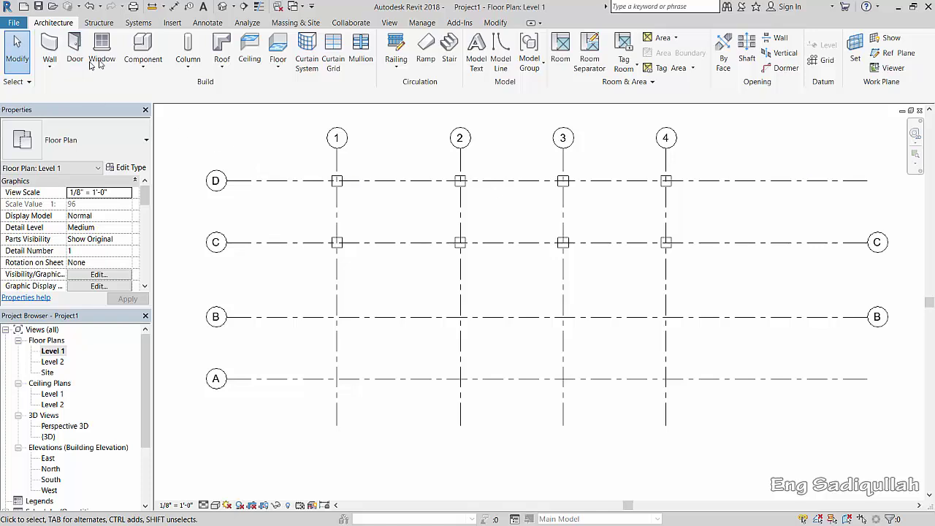
Restart structural column placement using vertical W10X49 columns.
click(188, 64)
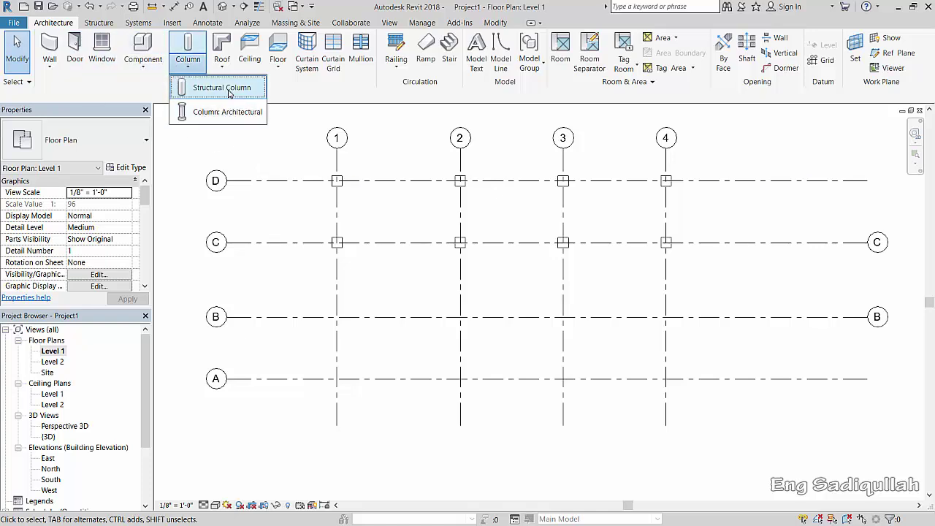
click(229, 89)
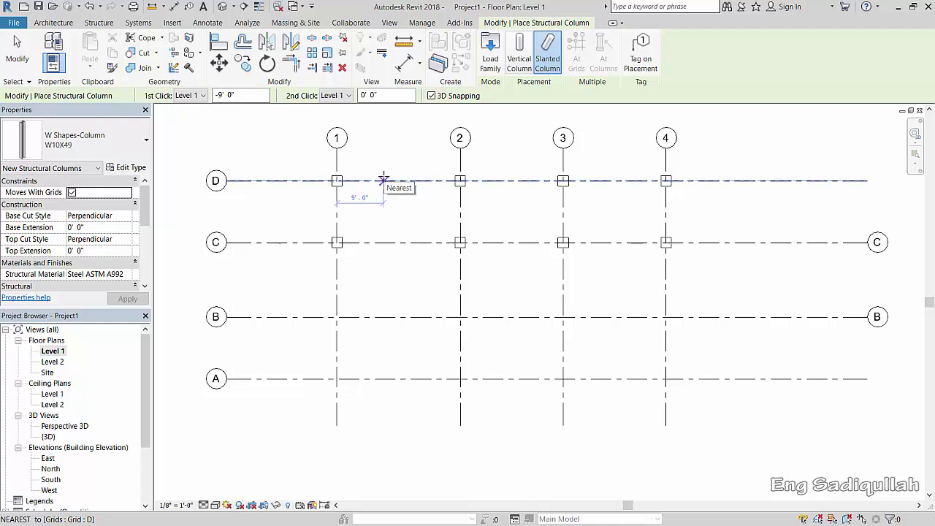
click(520, 59)
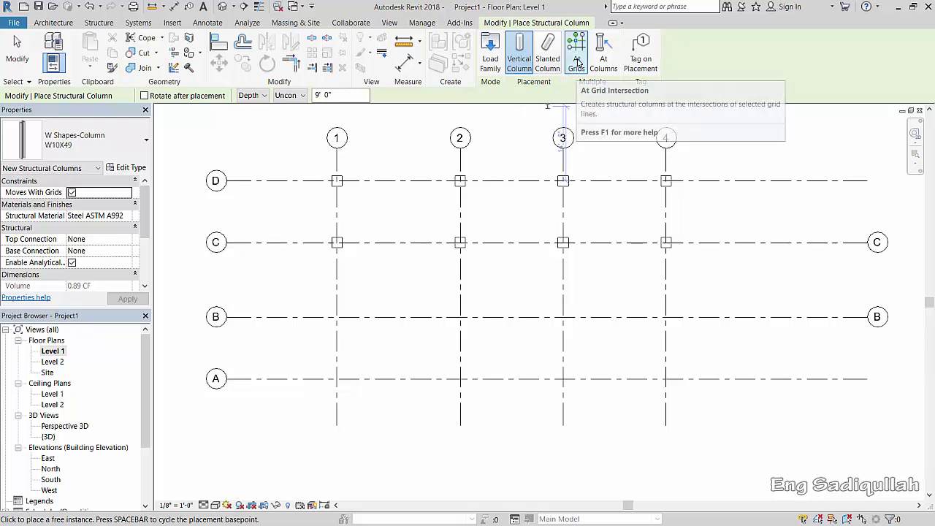
Use At Grids with a crossing selection of grids A–D and 1–4 to place columns at every intersection.
click(577, 66)
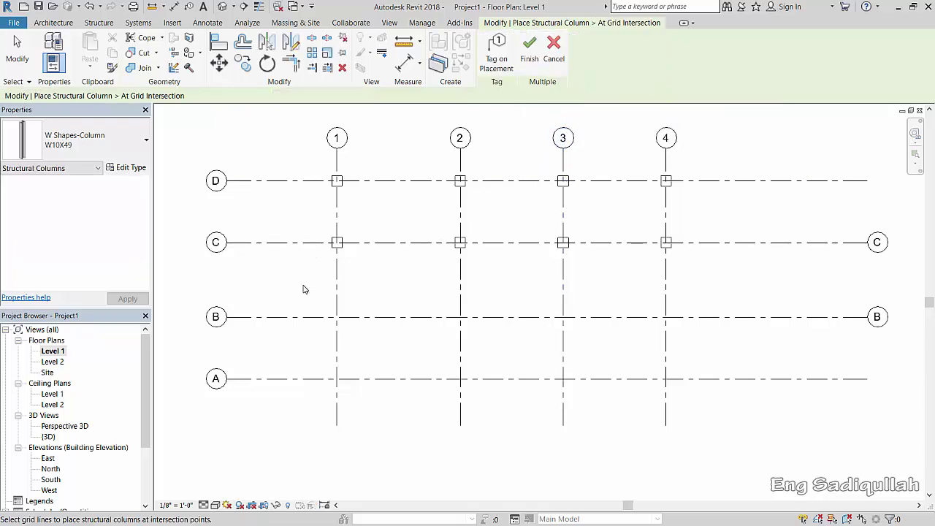
drag(305, 290, 719, 404)
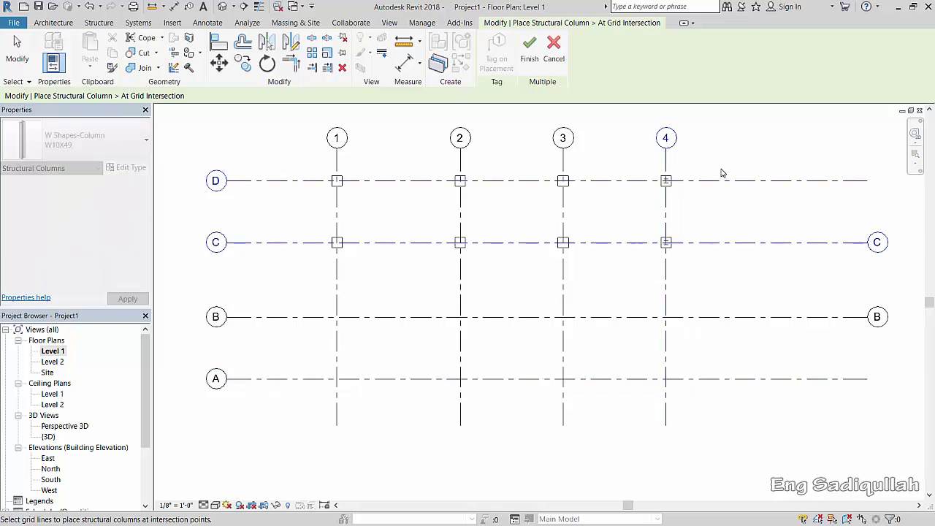
drag(709, 170, 309, 402)
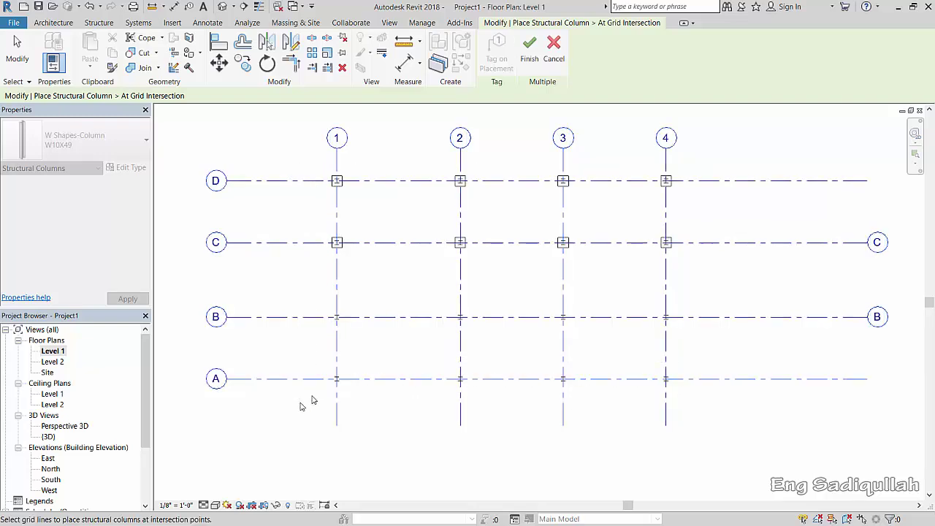
click(529, 60)
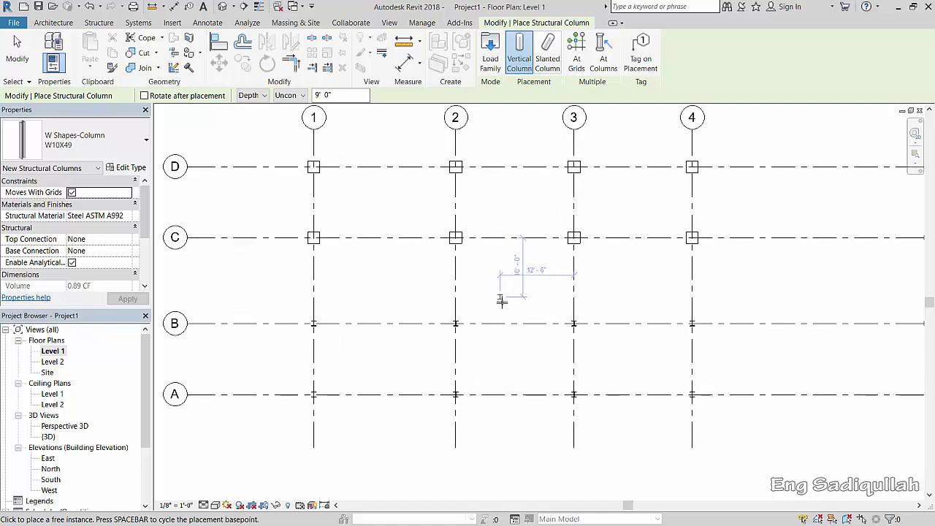
Turn on Tag on Placement and accept loading a tag family when no tag is loaded.
scroll(474, 323, up, 4)
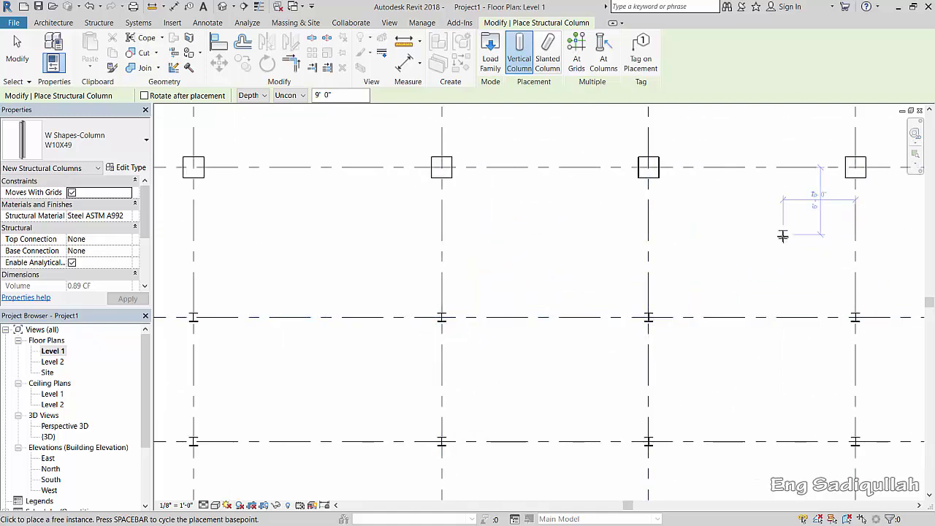
scroll(783, 235, down, 2)
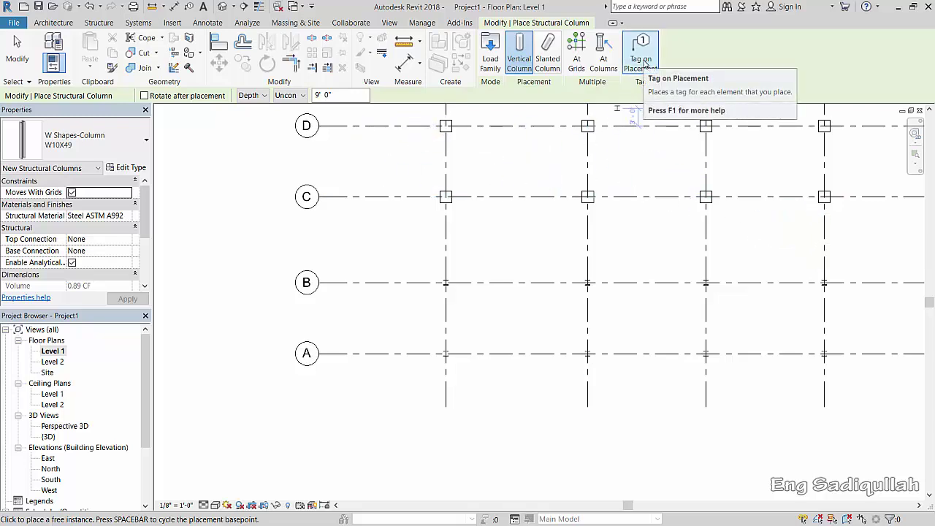
click(645, 64)
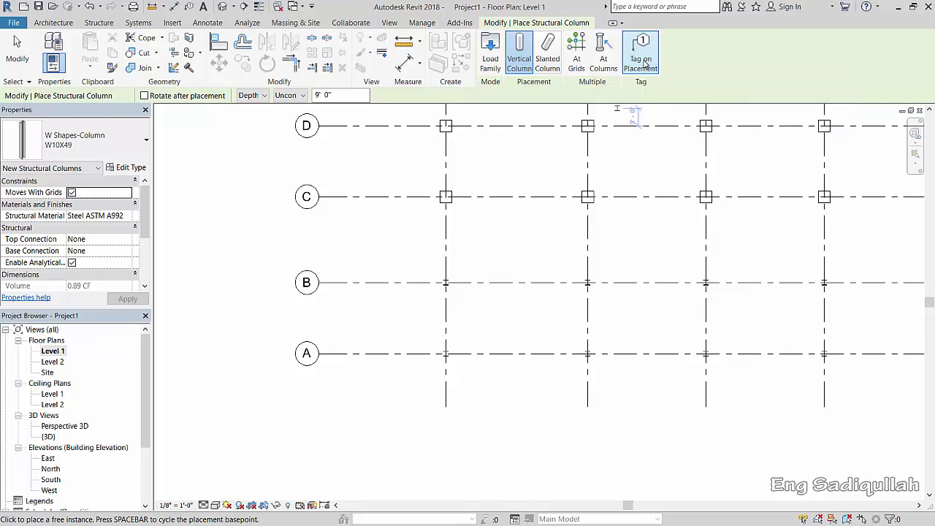
click(504, 278)
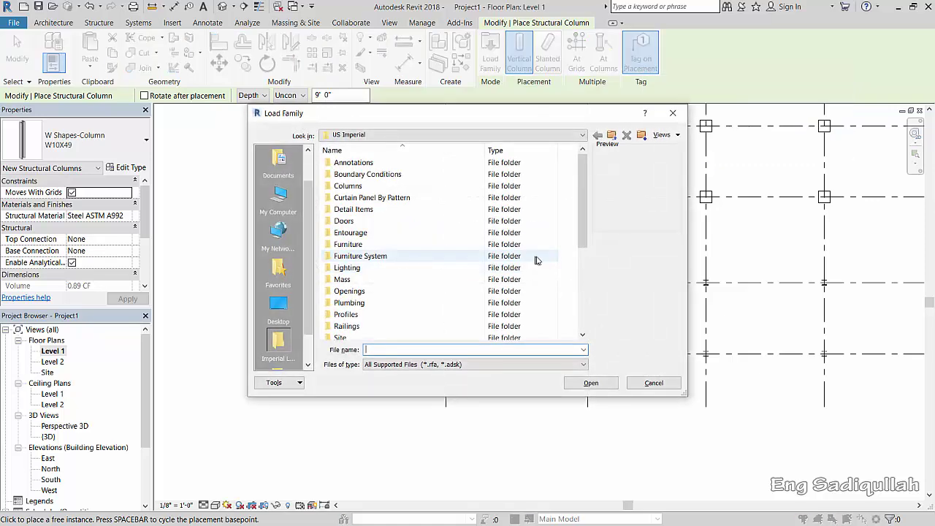
Open Annotations > Structural and preview families such as Connection-Column-Plate.
click(365, 163)
double_click(369, 166)
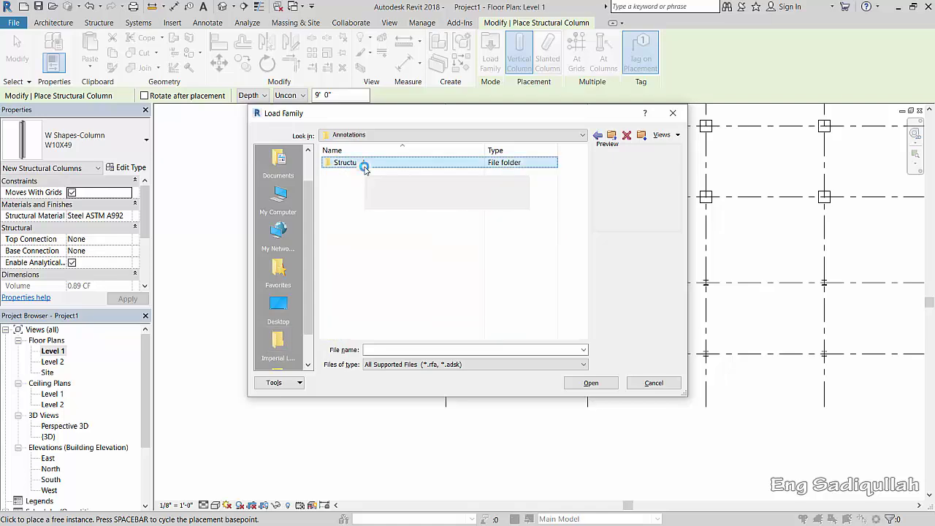
double_click(366, 164)
click(401, 211)
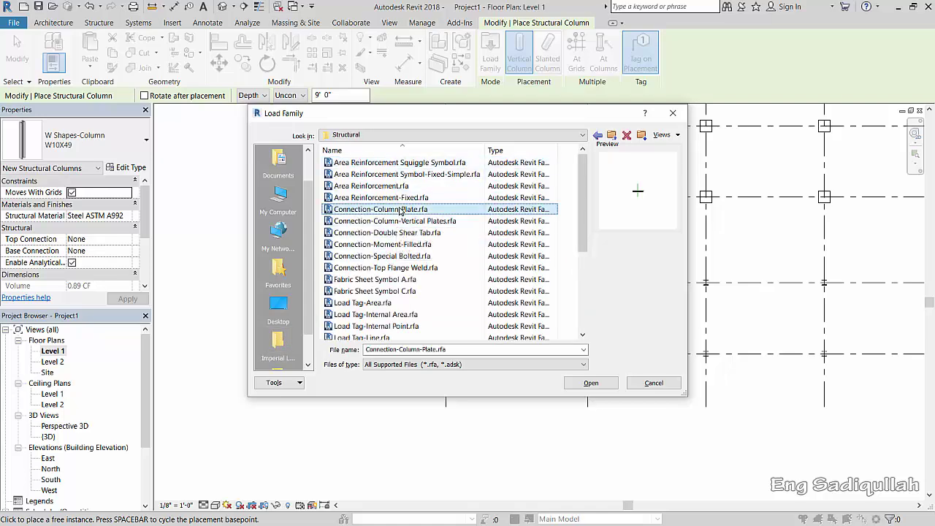
click(394, 221)
click(388, 232)
click(388, 244)
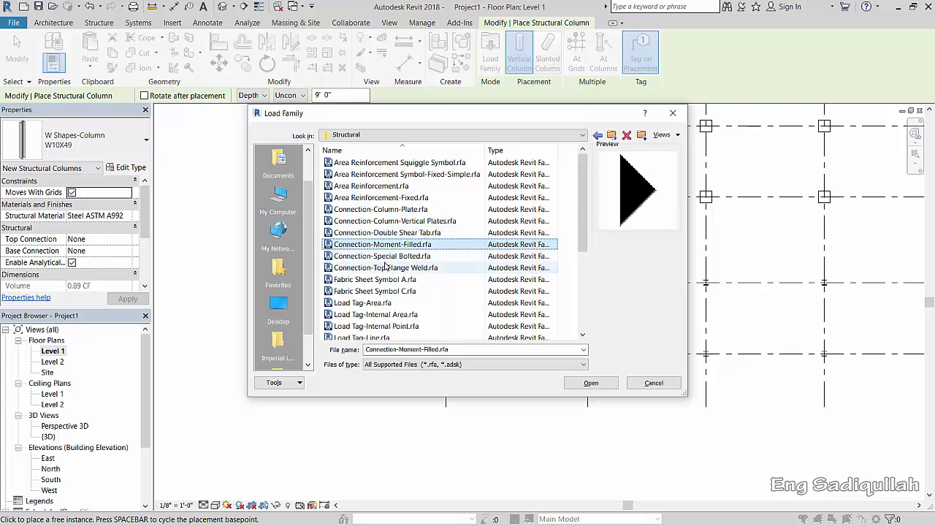
click(383, 268)
click(381, 280)
Preview more families up to Area Reinforcement Squiggle Symbol, then cancel without loading.
click(383, 244)
click(383, 221)
click(383, 209)
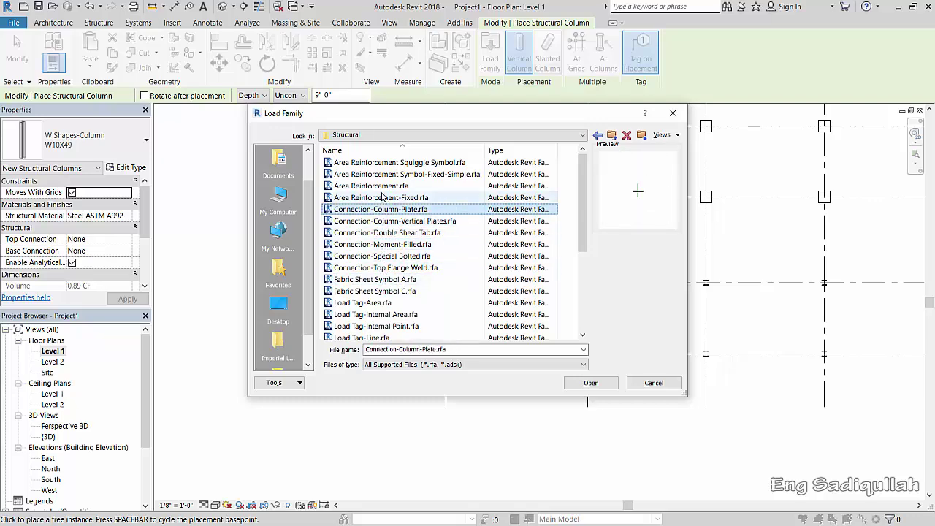
click(383, 197)
click(382, 186)
click(383, 174)
click(383, 162)
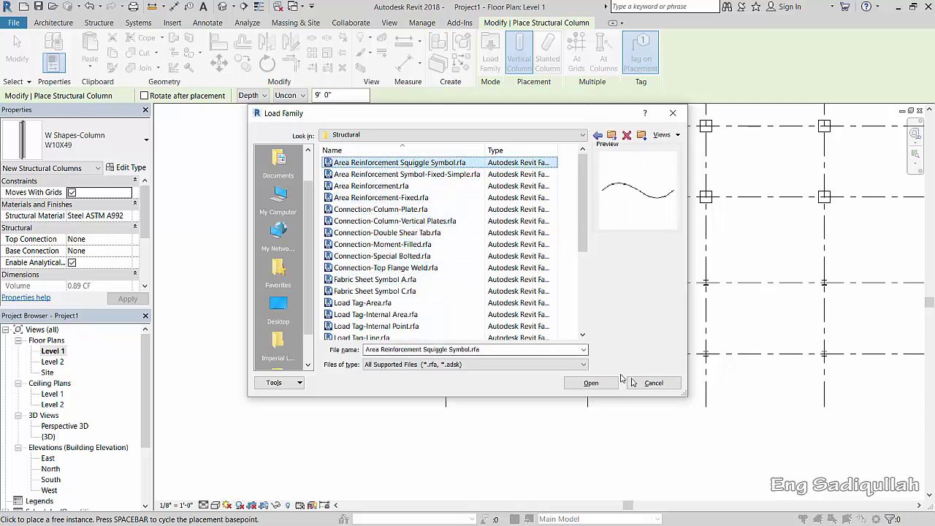
click(591, 383)
mouse_move(637, 333)
middle_down()
mouse_move(357, 202)
mouse_move(507, 271)
mouse_move(568, 242)
middle_up()
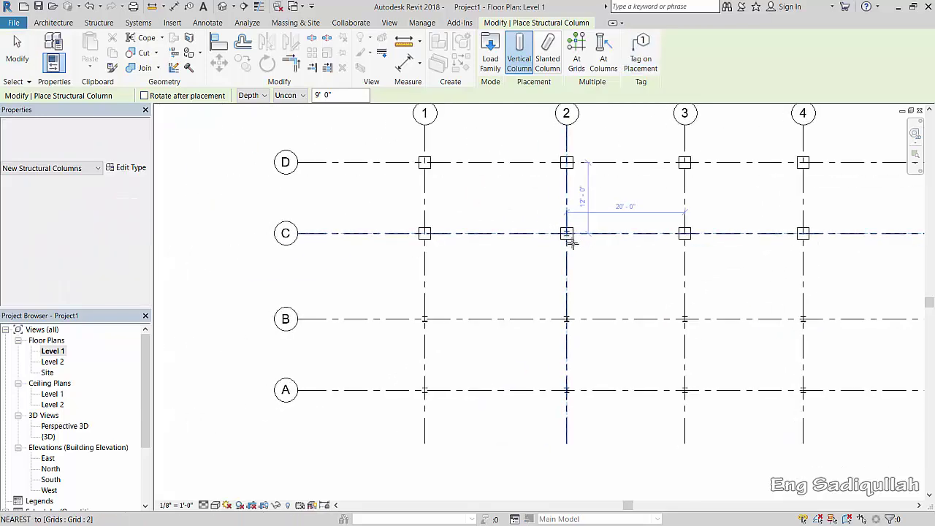
End structural column placement and start placing 24 x 24 Rectangular architectural columns.
scroll(568, 242, down, 1)
middle_drag(601, 271, 550, 296)
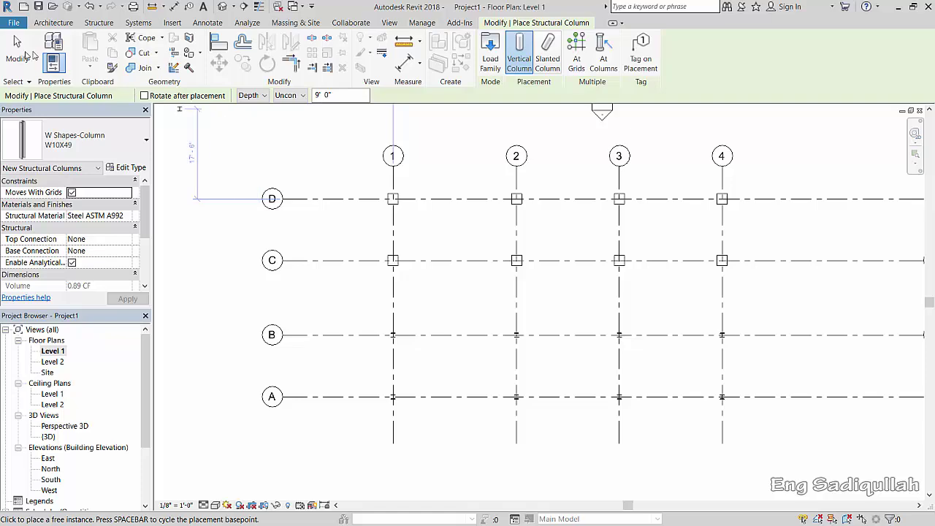
click(29, 54)
click(188, 65)
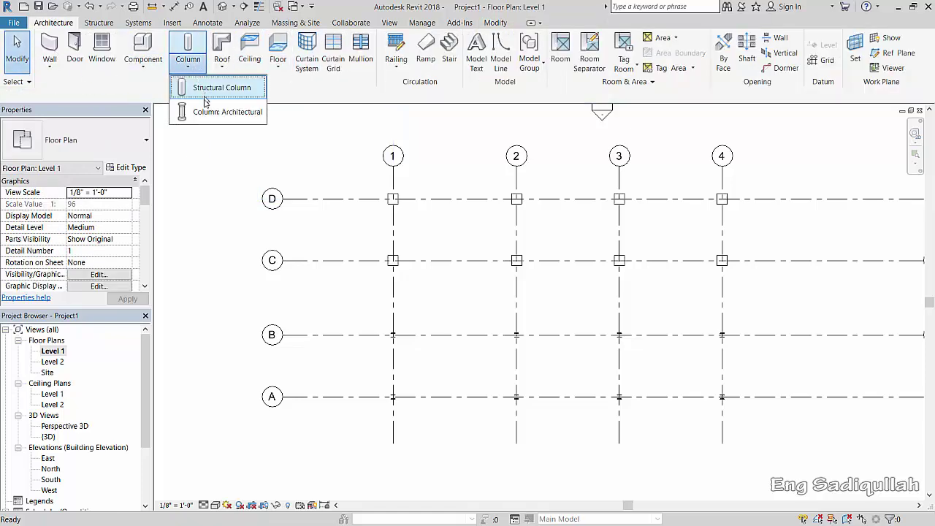
click(208, 111)
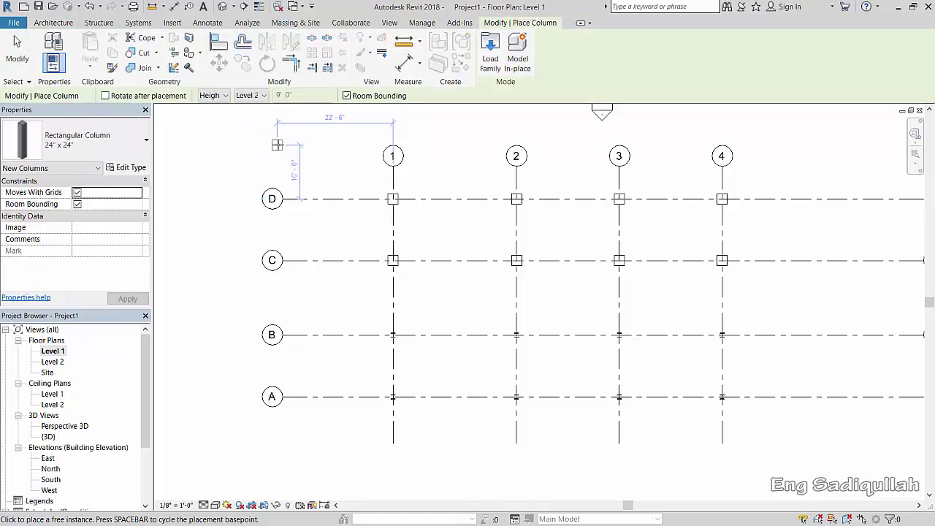
In Load Family, browse the US Imperial Columns folder and preview Wood Timber Column.
click(491, 65)
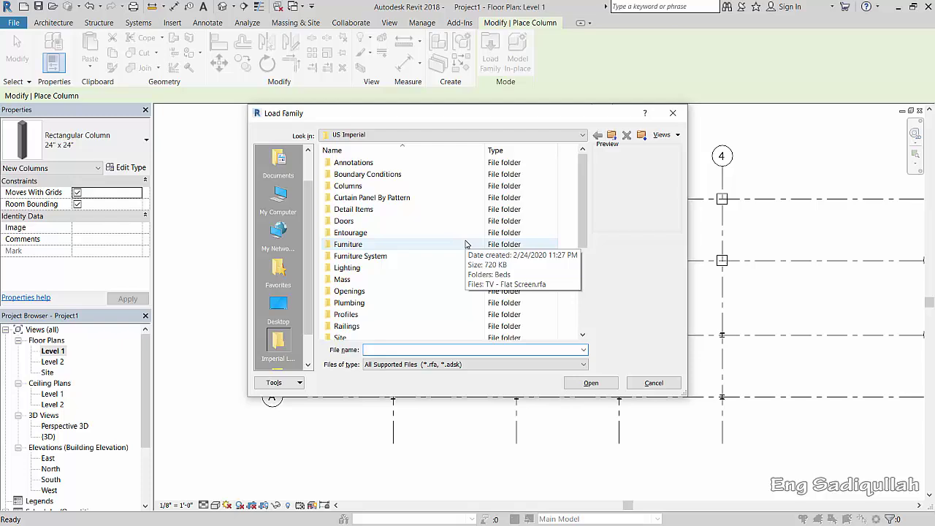
double_click(354, 185)
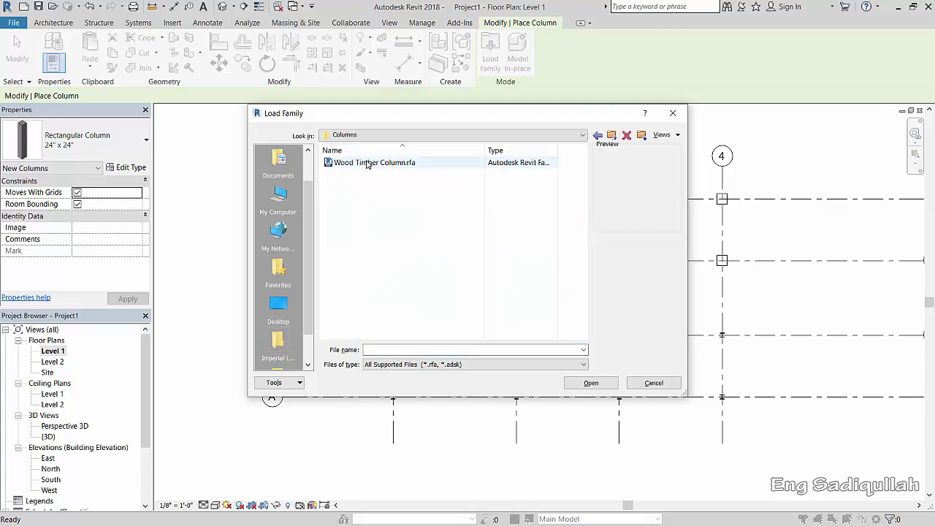
click(367, 163)
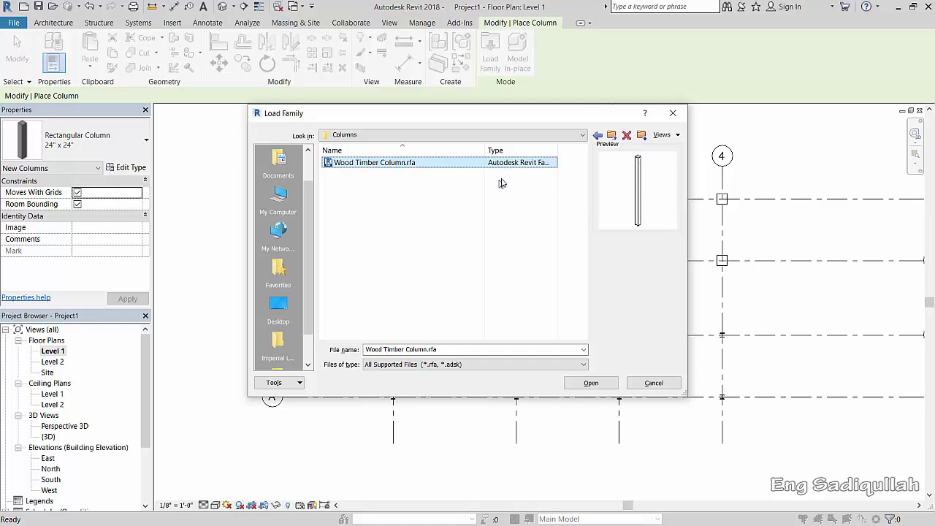
click(597, 135)
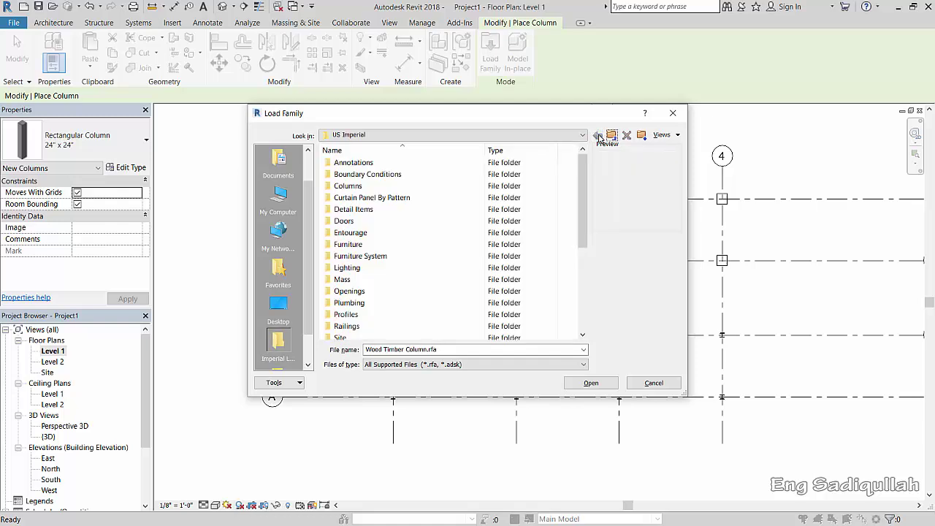
Navigate to DATA (D:) > Revit library > Model.
click(278, 307)
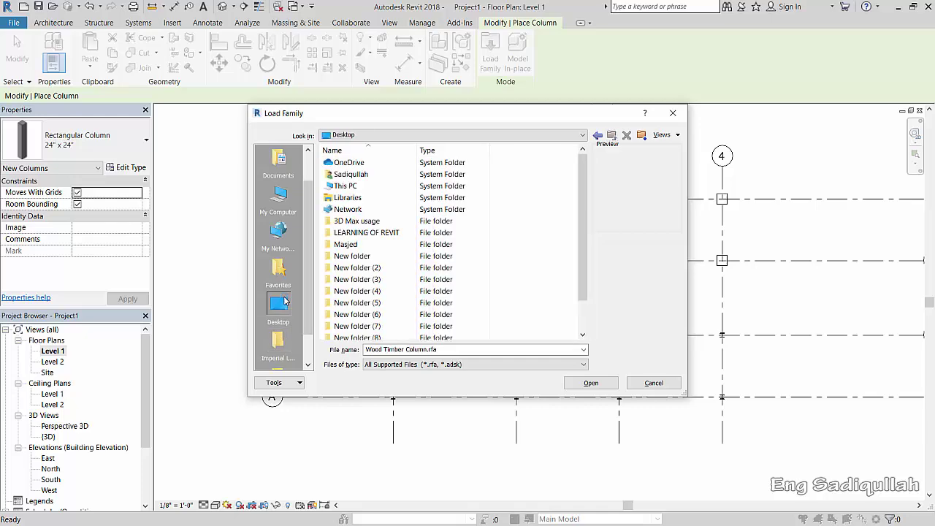
click(279, 199)
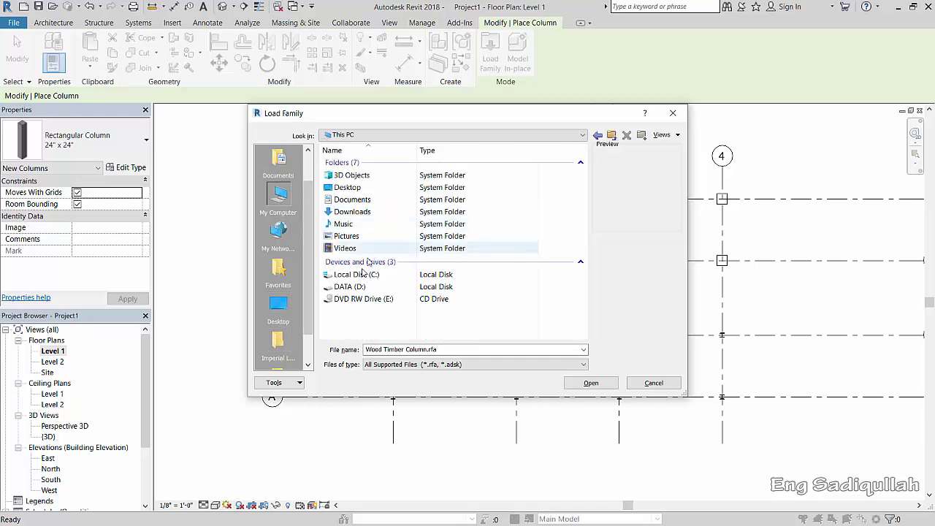
double_click(358, 291)
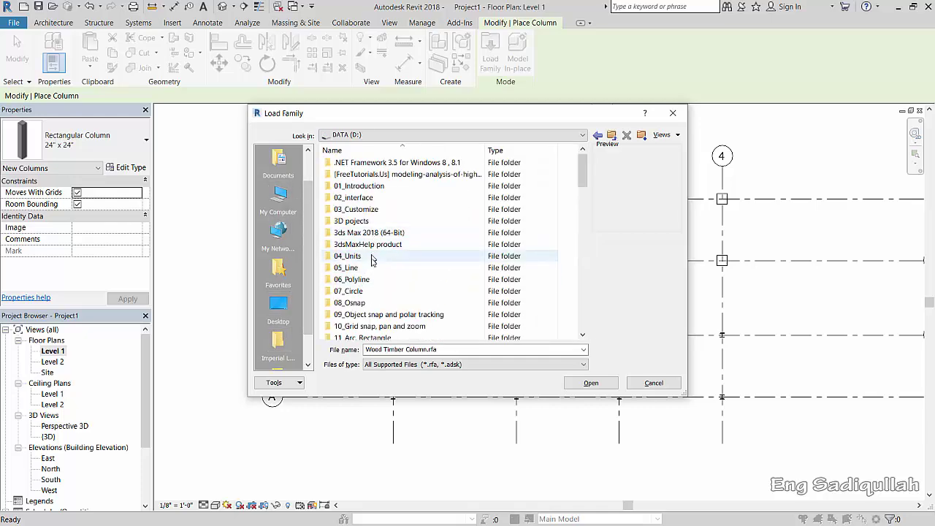
click(371, 268)
key(r)
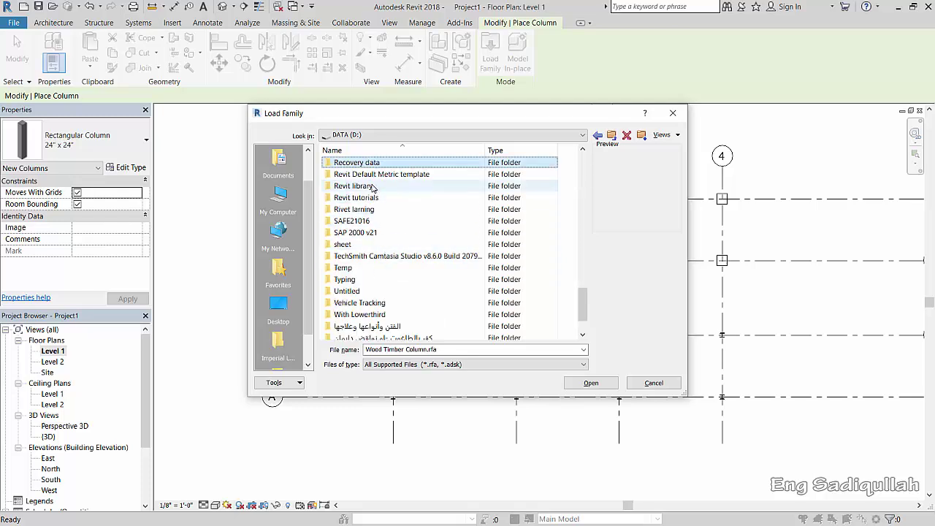
double_click(371, 187)
double_click(351, 176)
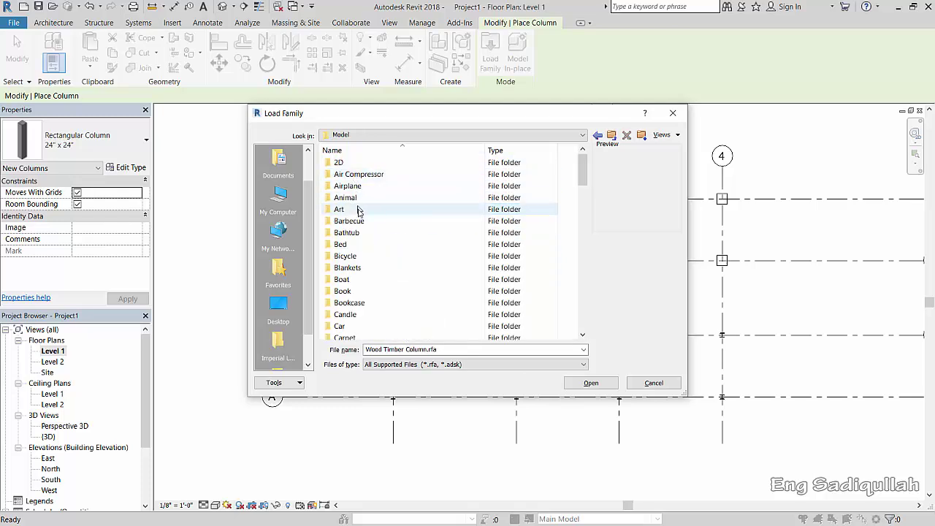
Open the Column folder, preview its families, and load Column Corinthian.rfa.
text(c)
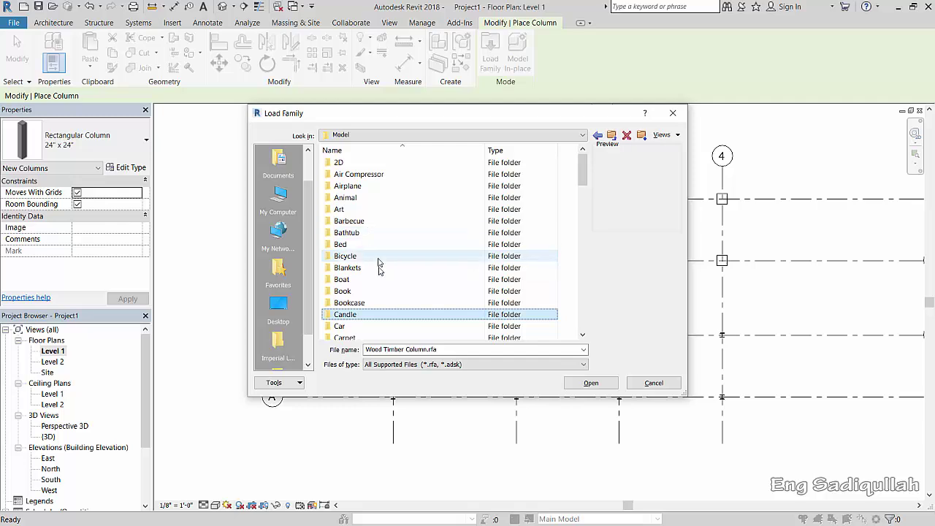
text(arp)
key(Down)
key(Down)
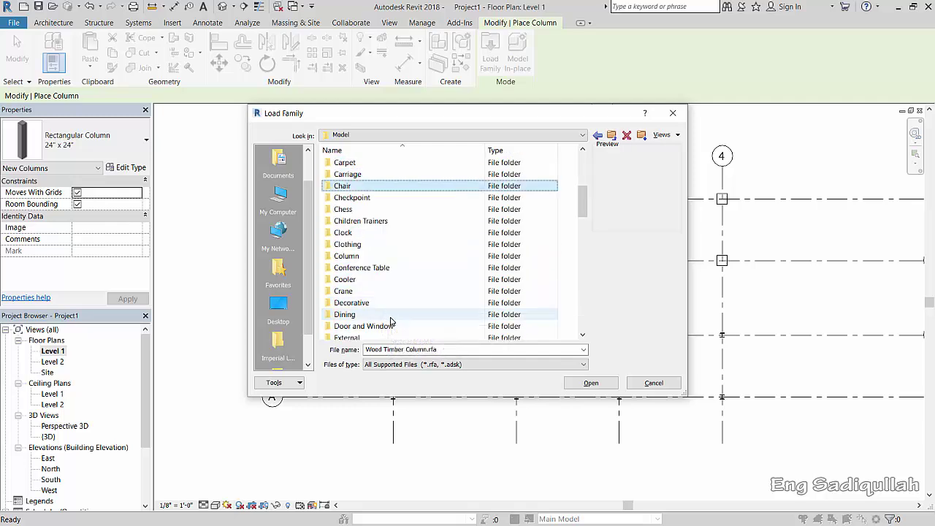
key(Down)
key(Down)
key(Down)
key(Down)
key(Down)
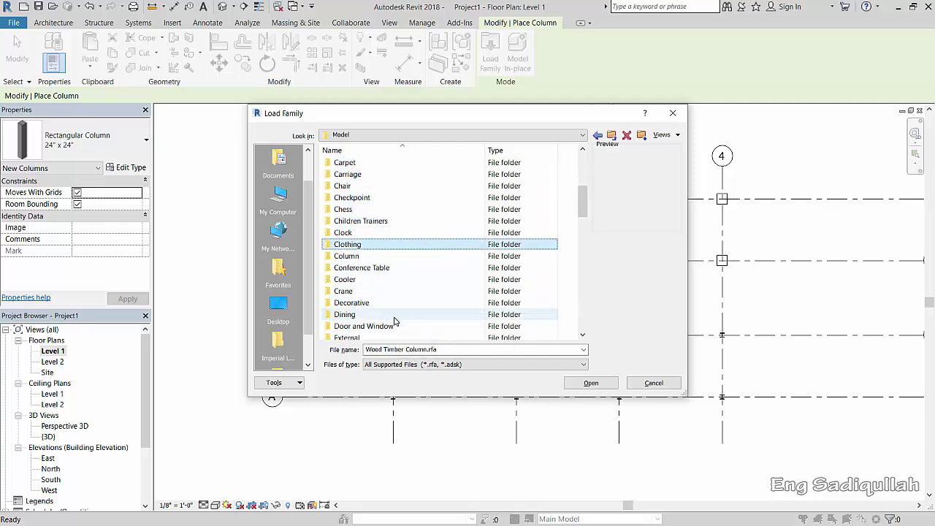
key(Down)
double_click(362, 257)
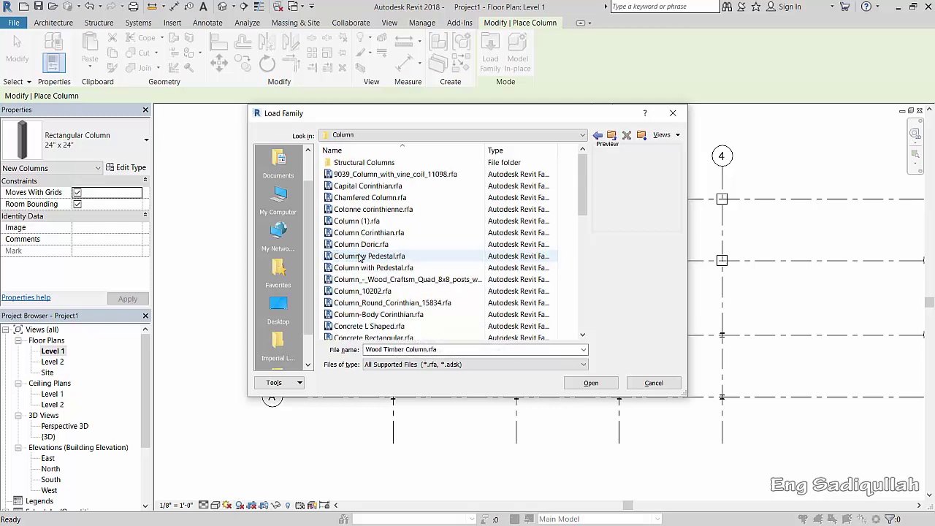
click(384, 175)
mouse_move(367, 186)
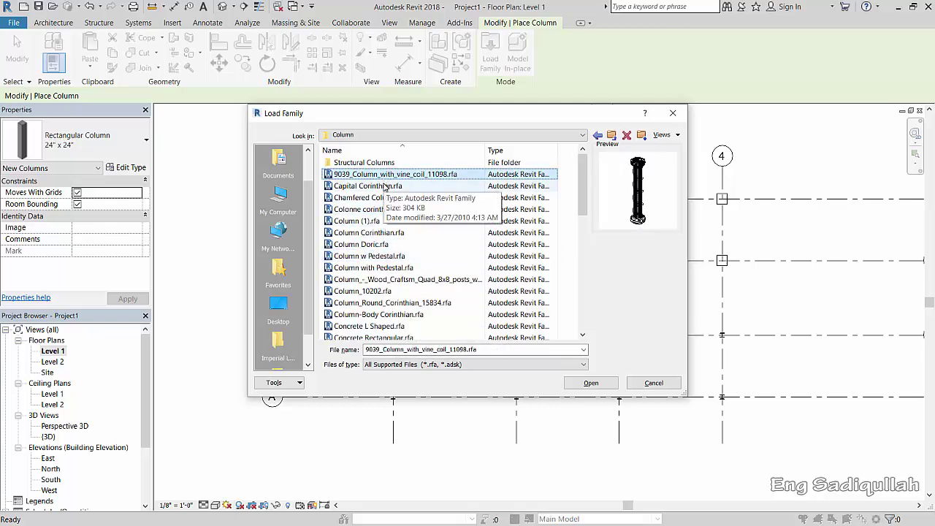
click(385, 187)
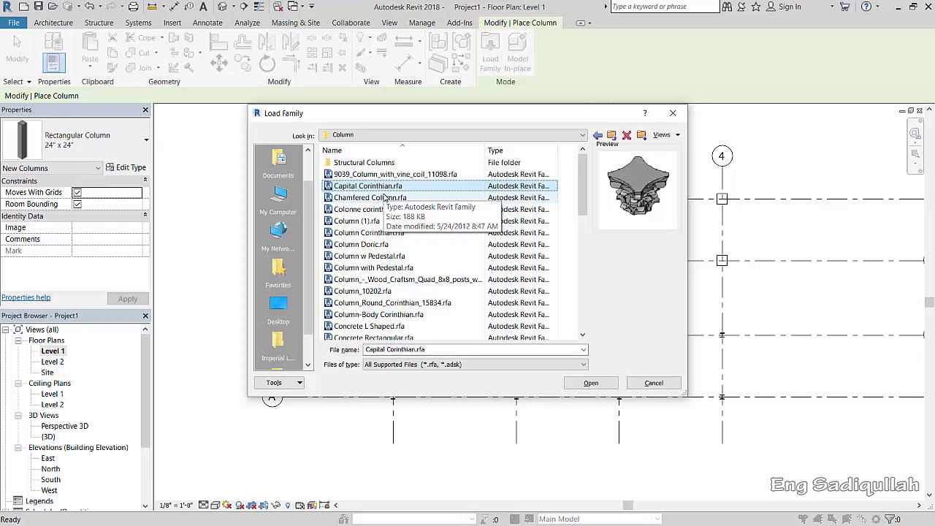
click(385, 198)
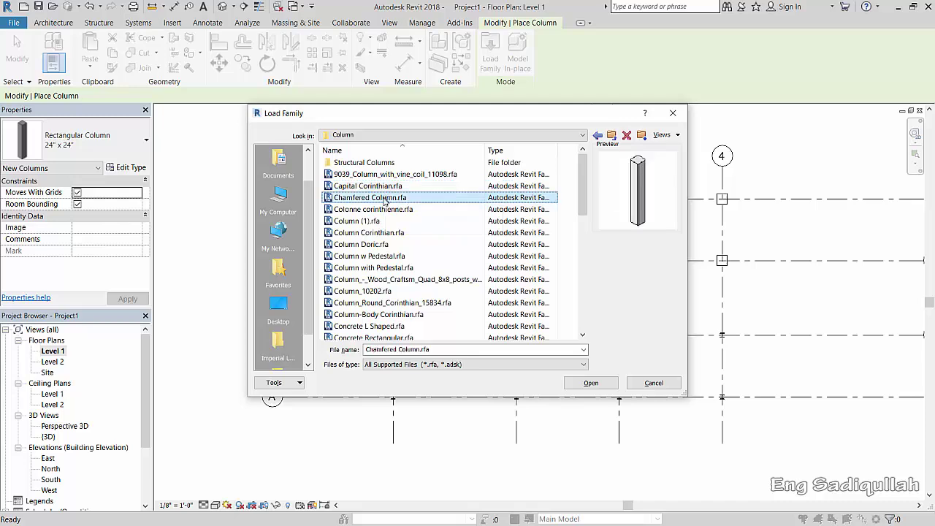
click(386, 209)
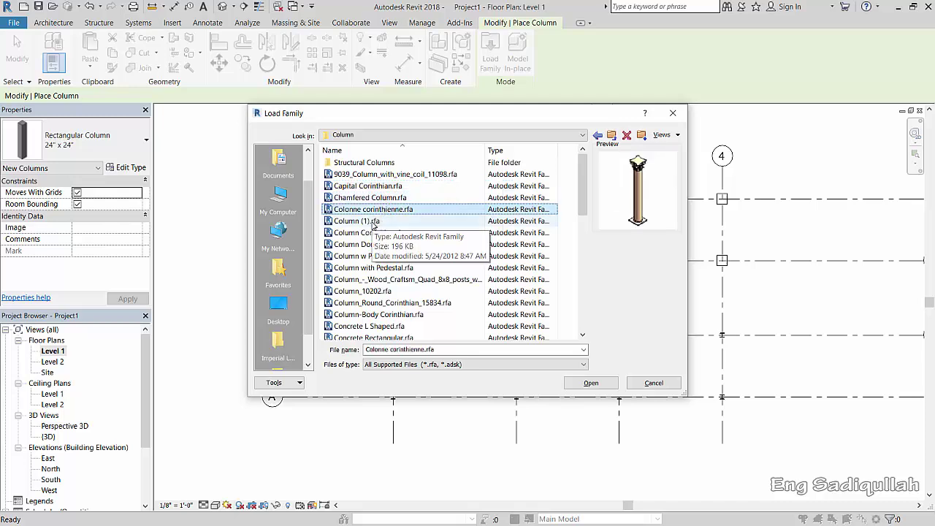
click(373, 222)
click(372, 233)
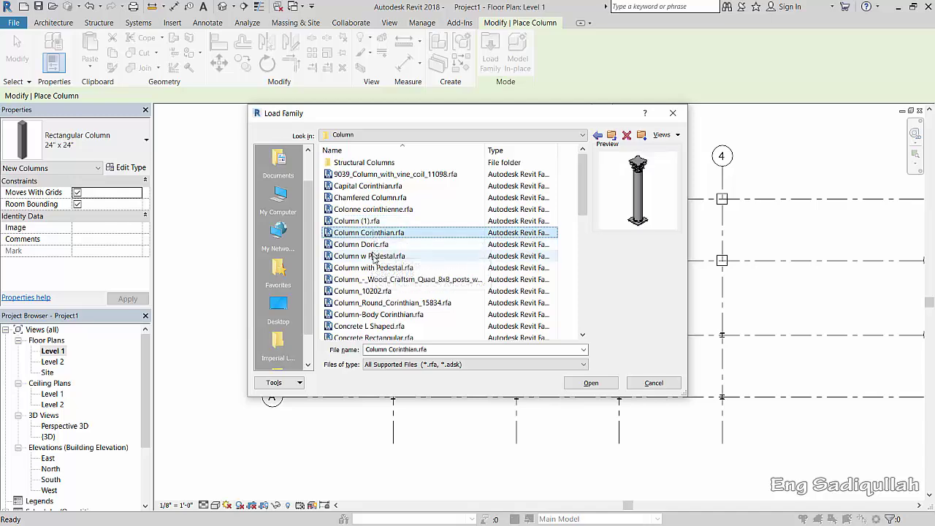
click(589, 384)
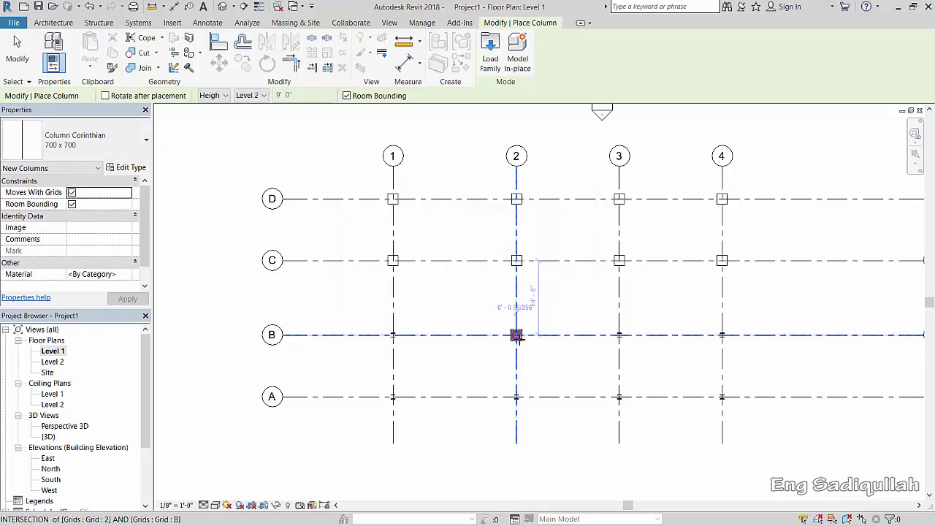
Place a Column Corinthian at grid 2/B, dismiss the save reminder, and view it in 3D.
click(516, 335)
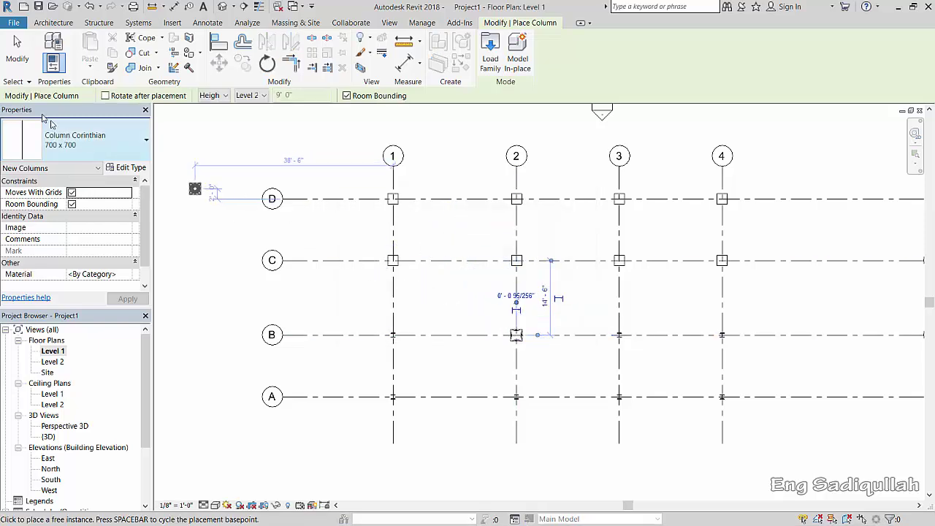
click(17, 42)
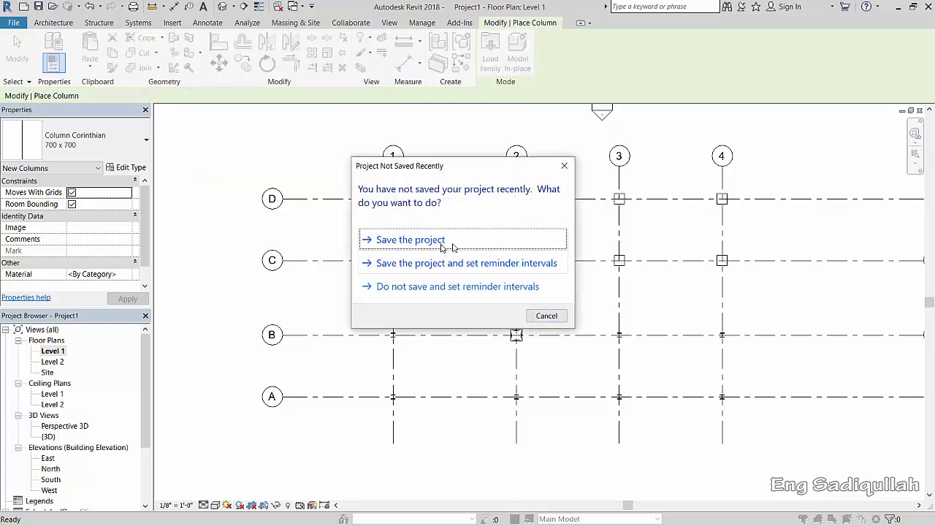
click(555, 320)
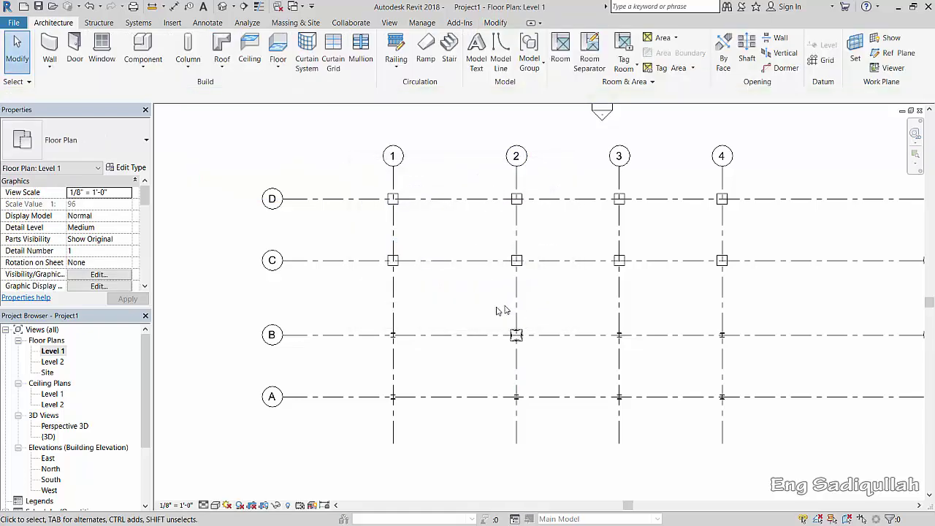
click(232, 6)
Zoom, pan and orbit the 3D view to inspect the Corinthian column among the steel columns.
scroll(599, 319, up, 2)
scroll(669, 290, up, 3)
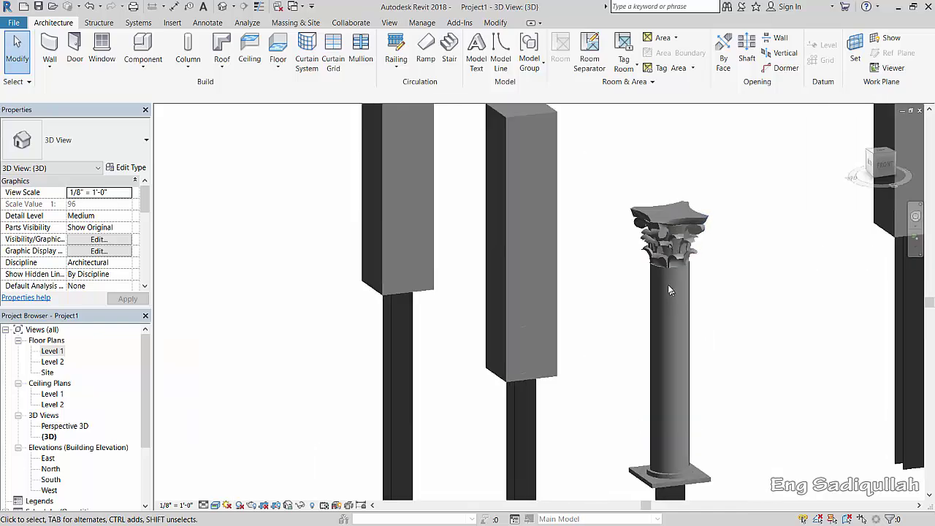
scroll(669, 290, up, 2)
scroll(669, 290, up, 2)
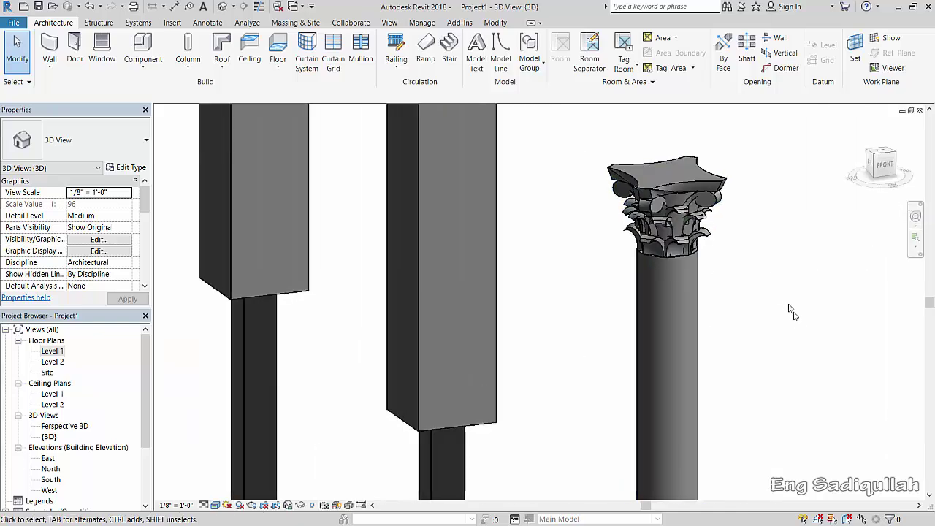
scroll(716, 290, down, 1)
scroll(707, 284, down, 1)
scroll(714, 291, down, 1)
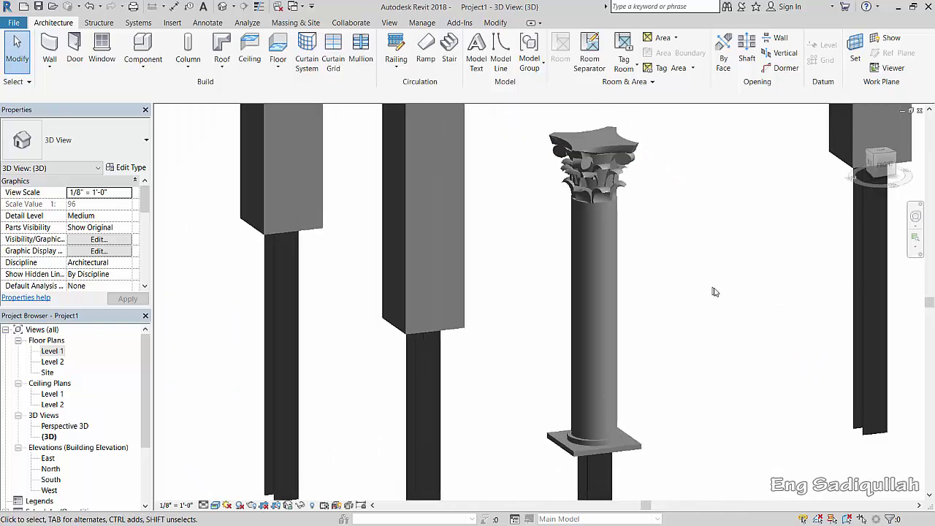
mouse_move(719, 295)
middle_down()
mouse_move(689, 320)
mouse_move(682, 305)
middle_up()
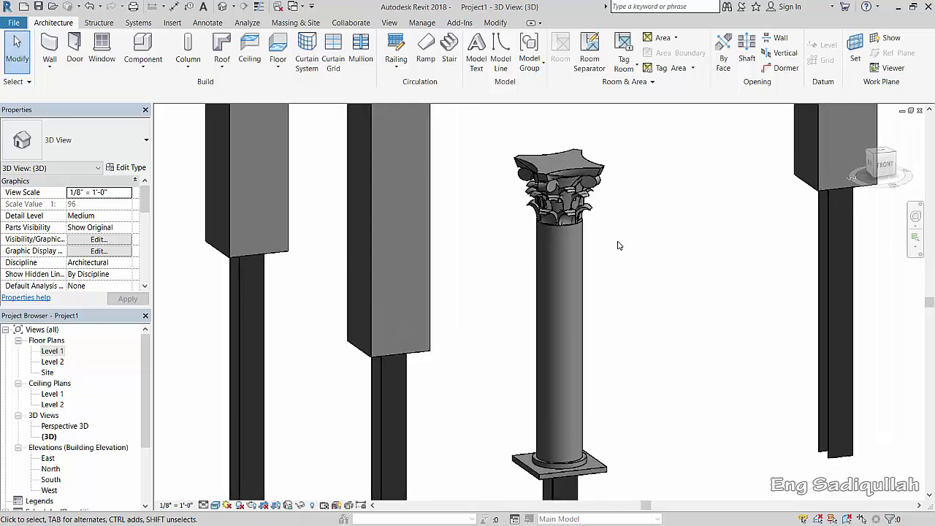
scroll(618, 245, down, 3)
scroll(628, 246, down, 2)
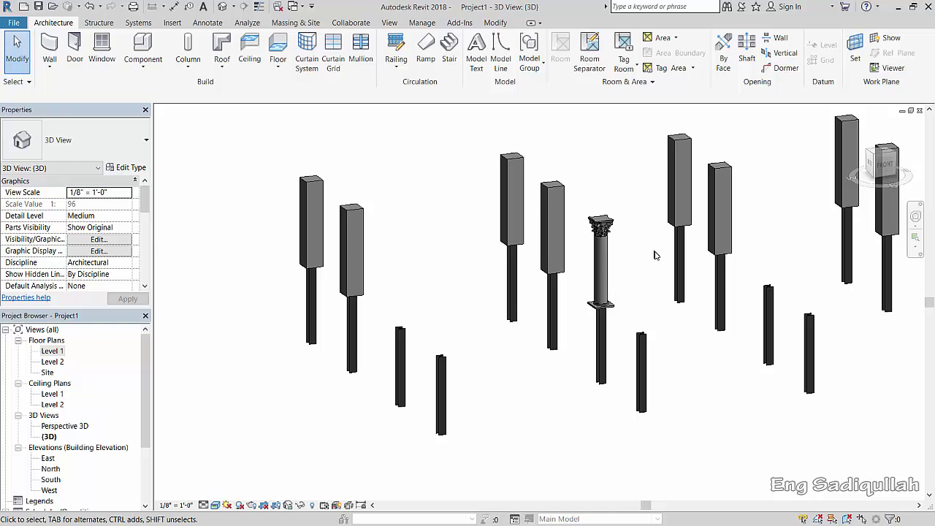
mouse_move(656, 256)
shift+middle_down()
mouse_move(662, 261)
mouse_move(643, 268)
shift+middle_up()
Reframe the 3D view to show all columns, then return to the Level 1 floor plan.
scroll(607, 263, up, 3)
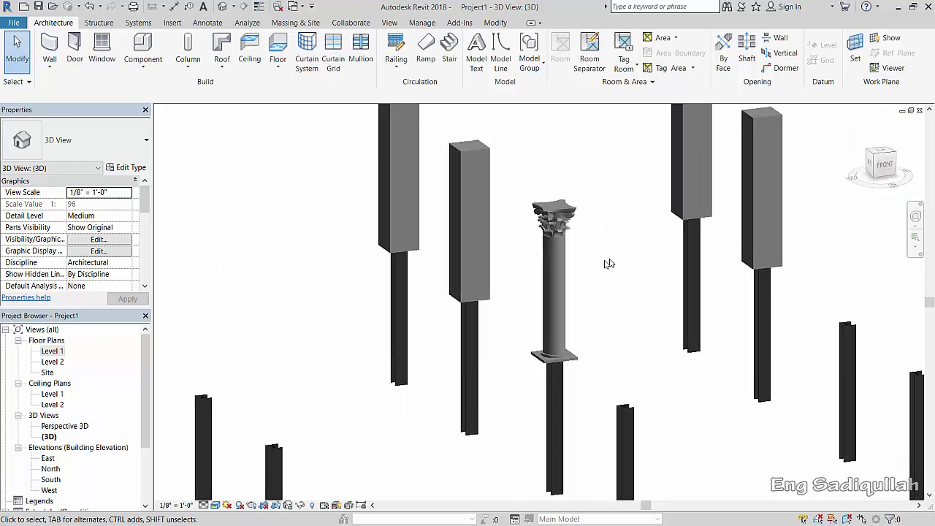
scroll(542, 226, up, 2)
scroll(542, 226, up, 2)
scroll(599, 255, up, 1)
scroll(657, 293, down, 1)
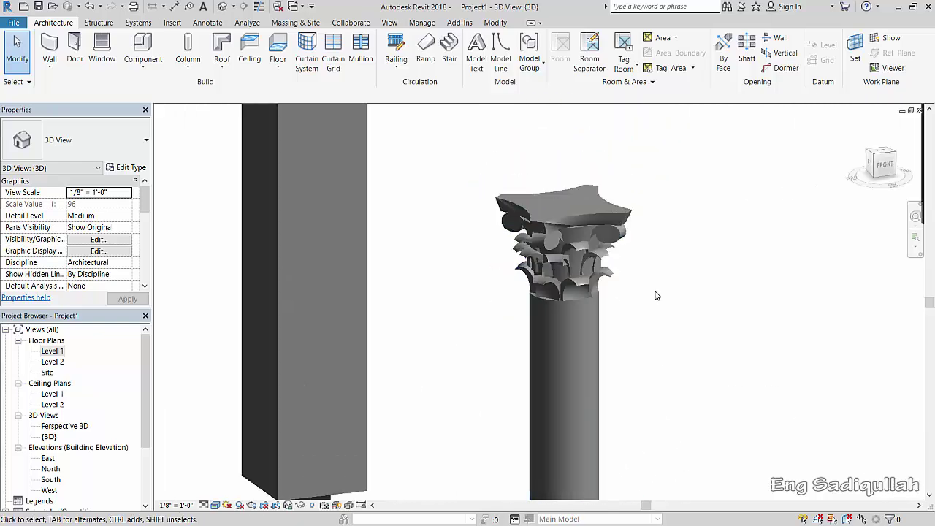
scroll(656, 298, down, 5)
scroll(656, 297, down, 2)
middle_drag(721, 277, 555, 288)
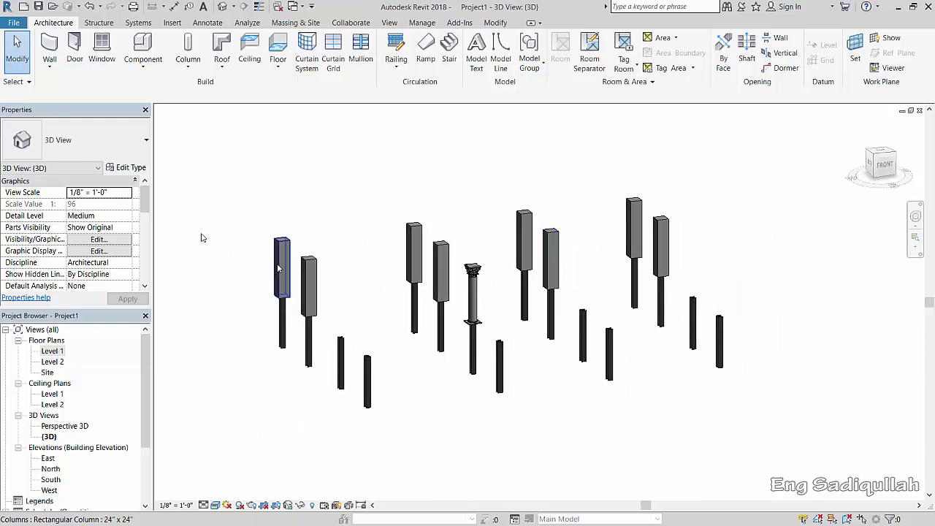
double_click(69, 351)
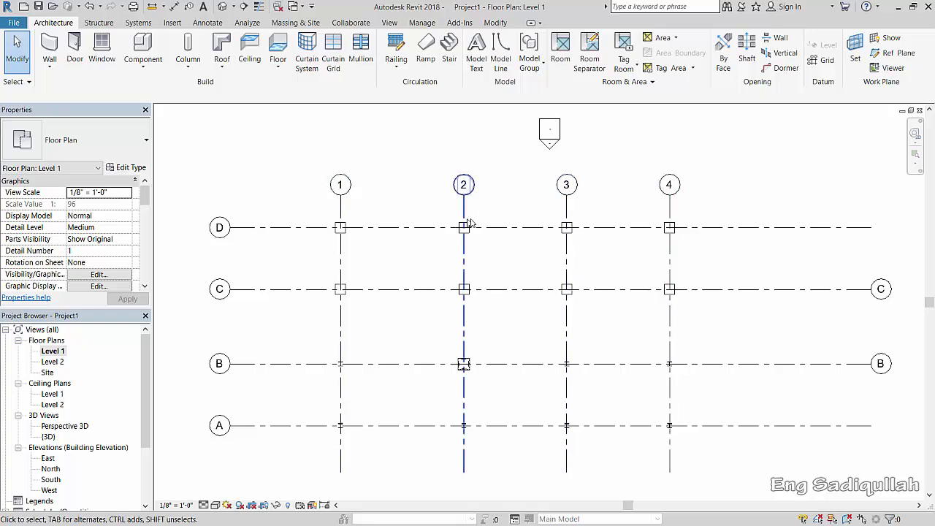
Box-select all grid lines and columns on Level 1 and delete them.
scroll(470, 222, down, 1)
drag(760, 203, 299, 407)
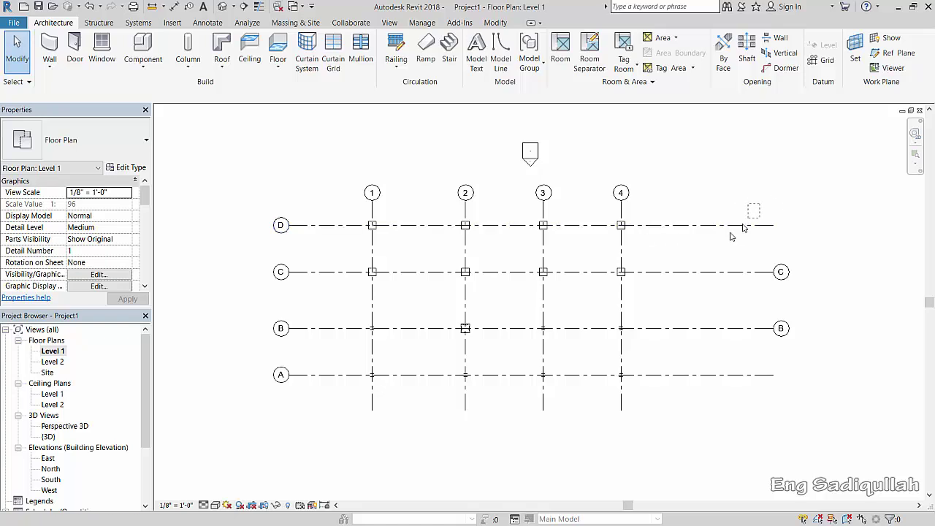
drag(253, 453, 274, 434)
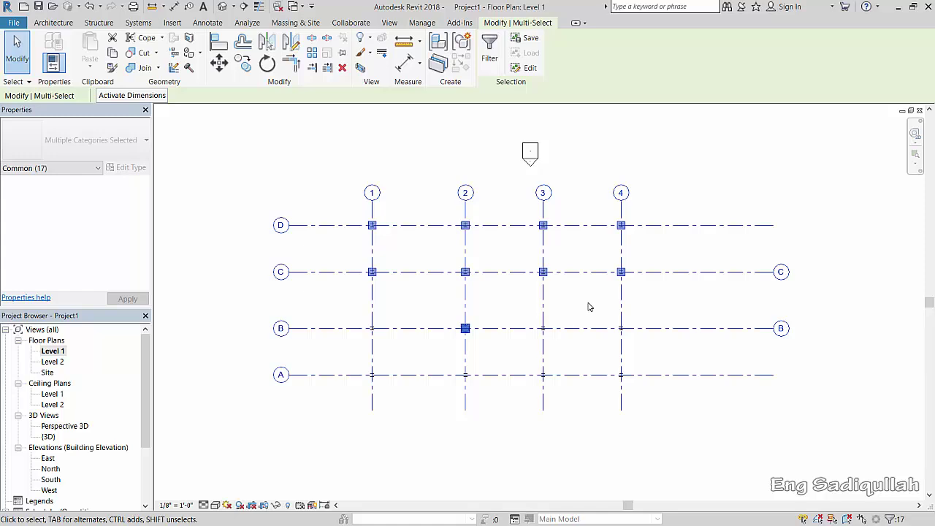
key(Delete)
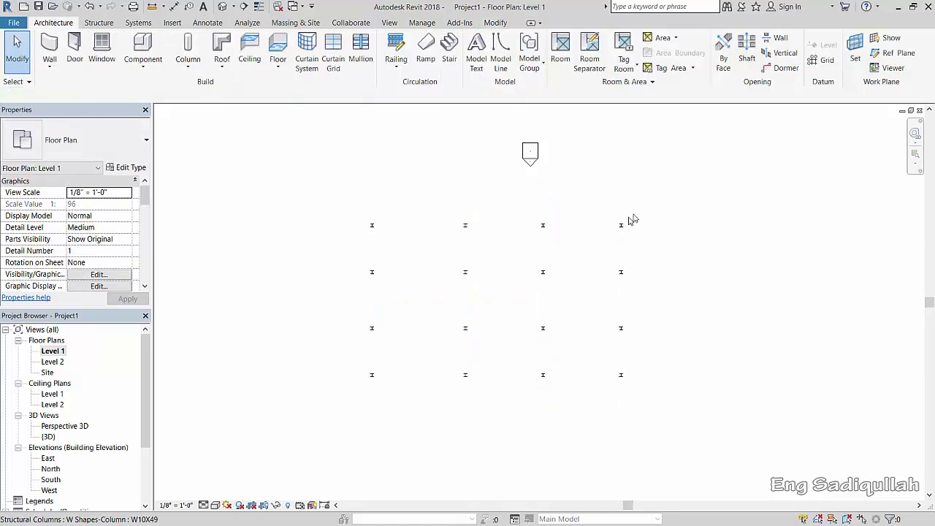
drag(662, 203, 380, 395)
scroll(474, 284, down, 2)
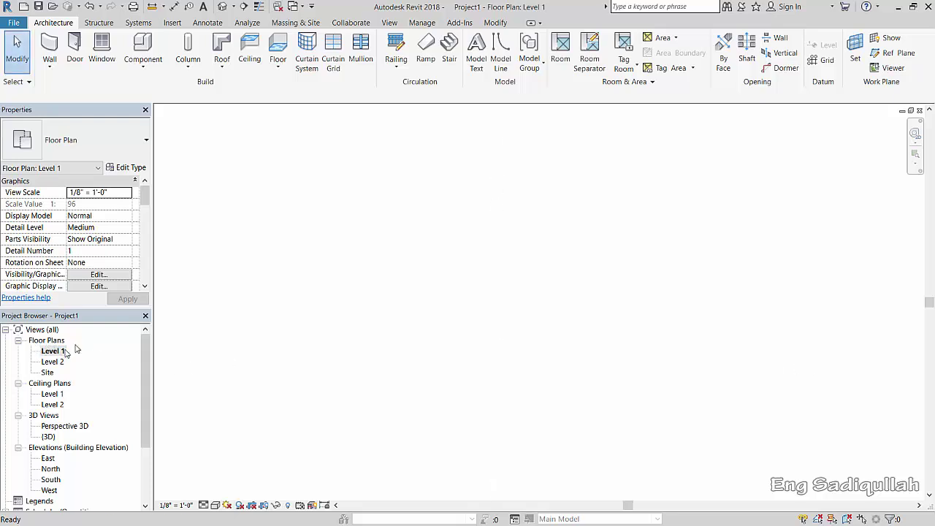
Review the Component, Column and Roof dropdowns, ending on the roof options (Footprint, Extrusion, Face, Soffit, Fascia, Gutter).
middle_drag(519, 269, 515, 302)
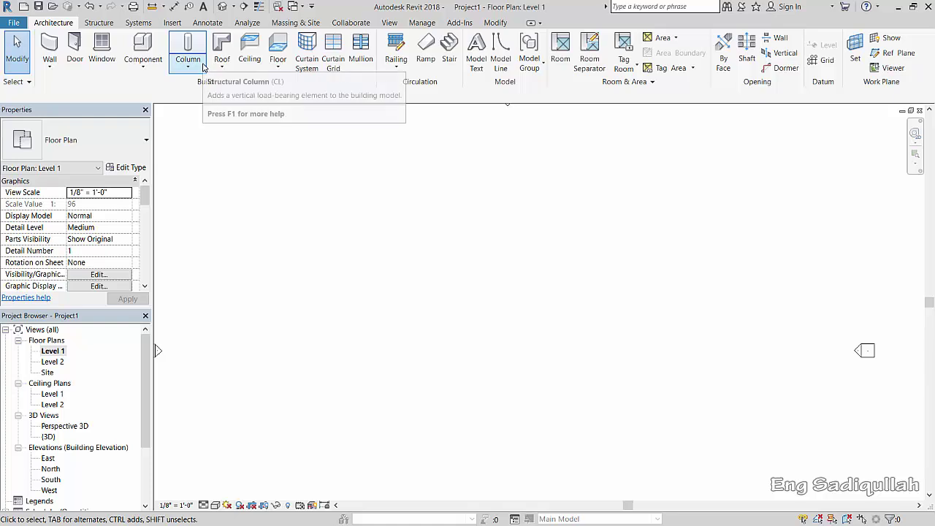
click(152, 65)
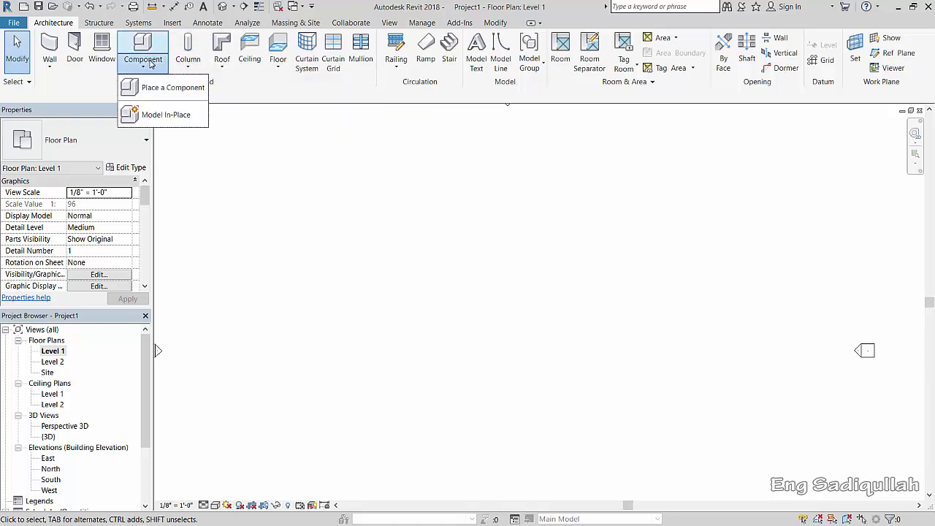
click(189, 67)
click(222, 69)
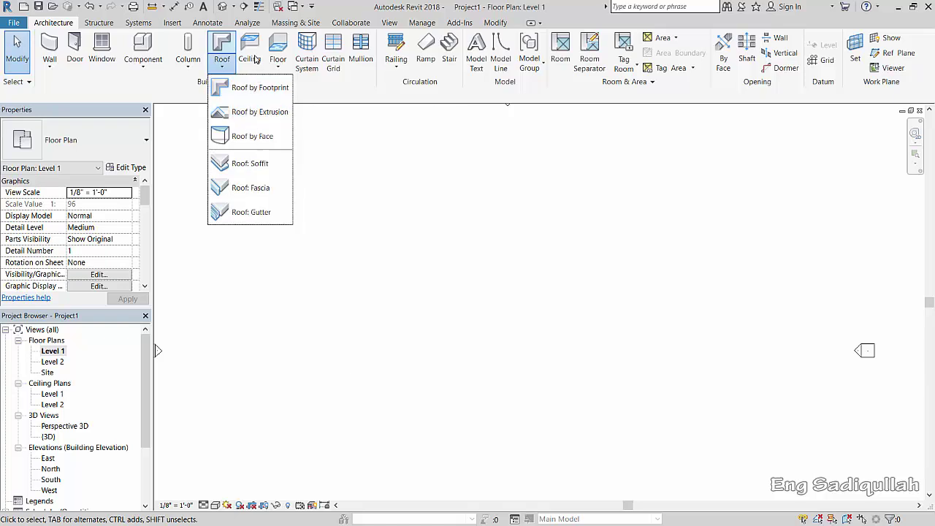
Draw a 34'-0" by 16'-6" rectangle of walls on Level 1.
click(404, 176)
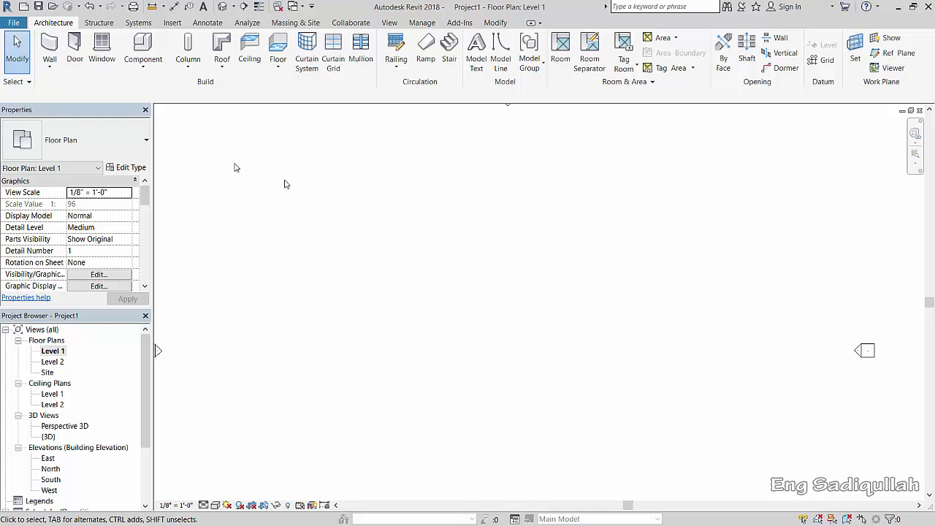
click(50, 45)
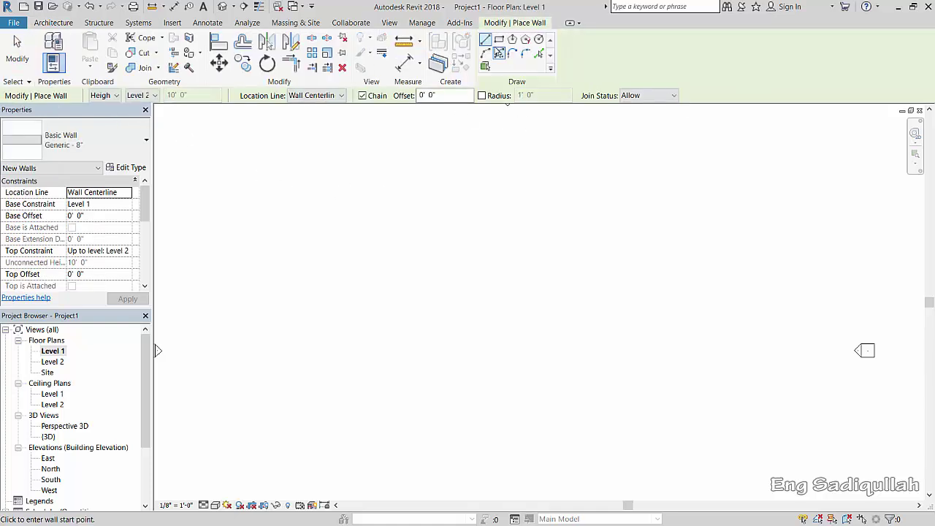
click(428, 267)
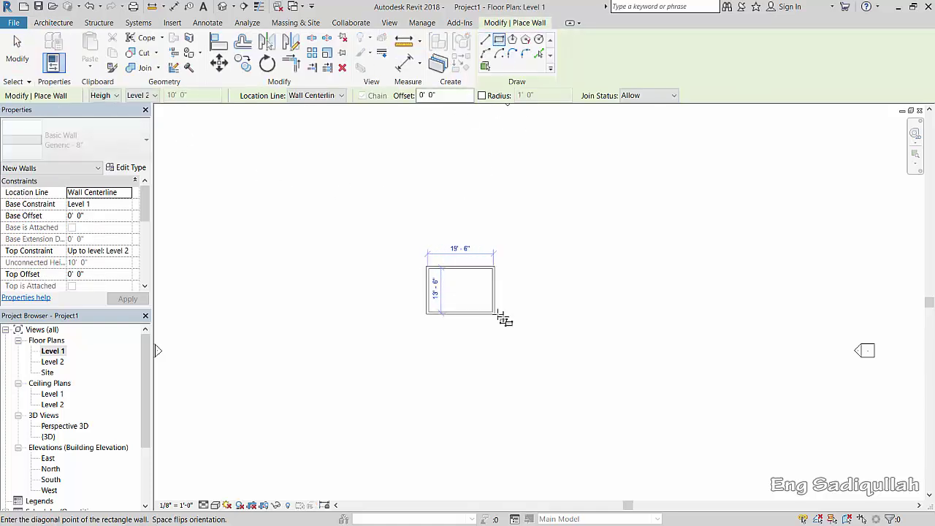
click(542, 323)
scroll(517, 295, up, 4)
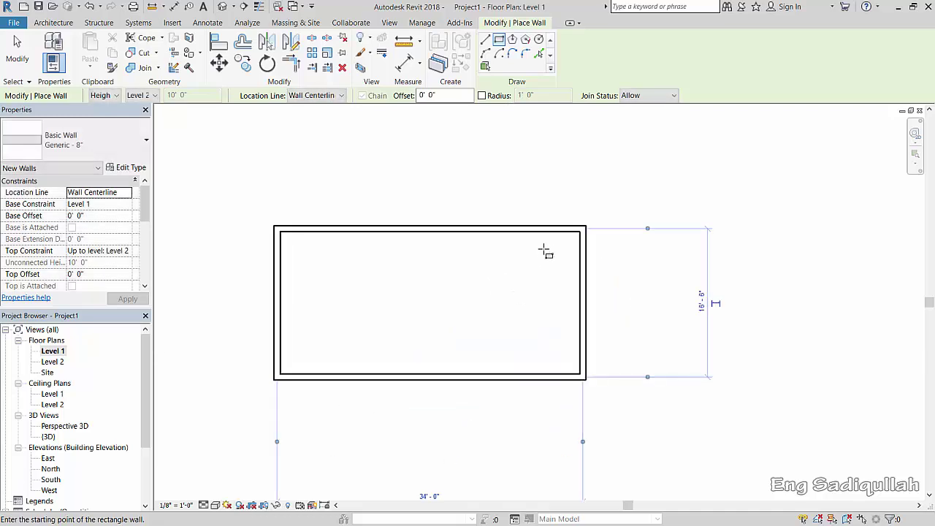
Place a ceiling inside the walled room and switch to the 3D view.
click(53, 22)
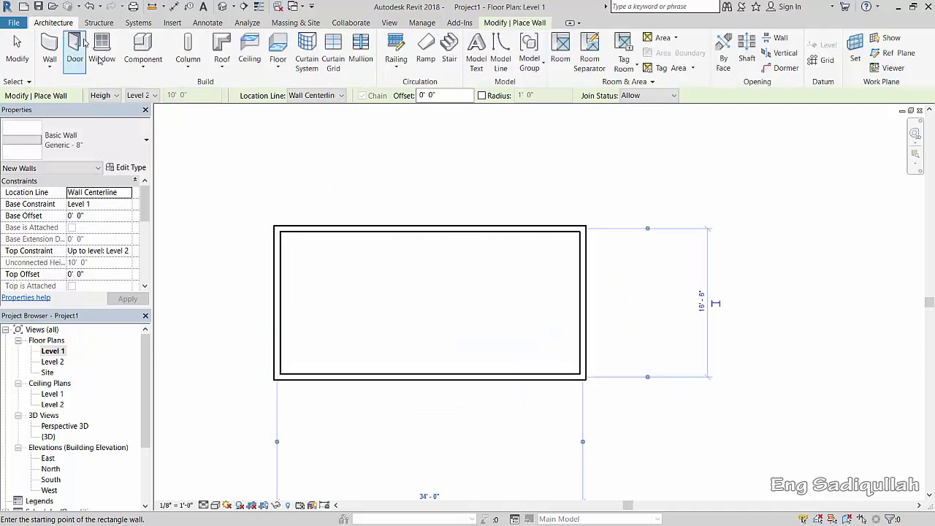
click(251, 44)
click(356, 264)
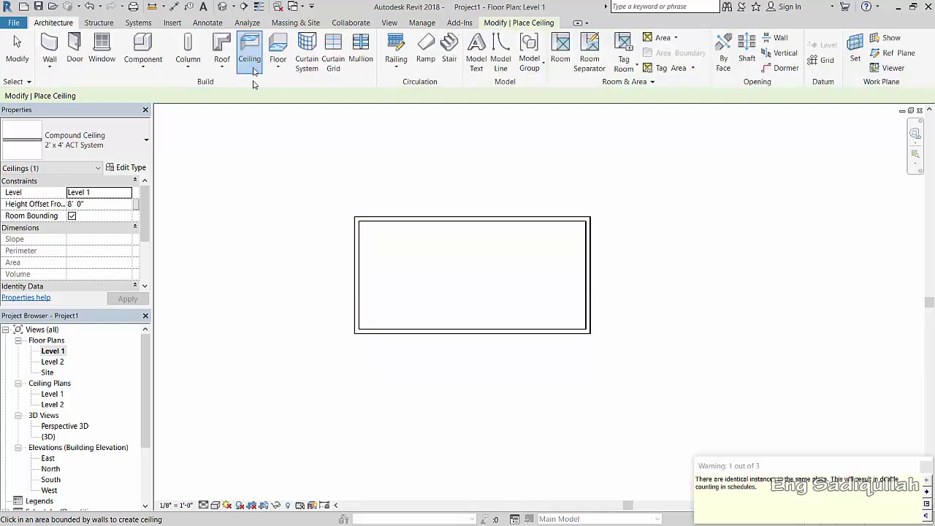
click(223, 6)
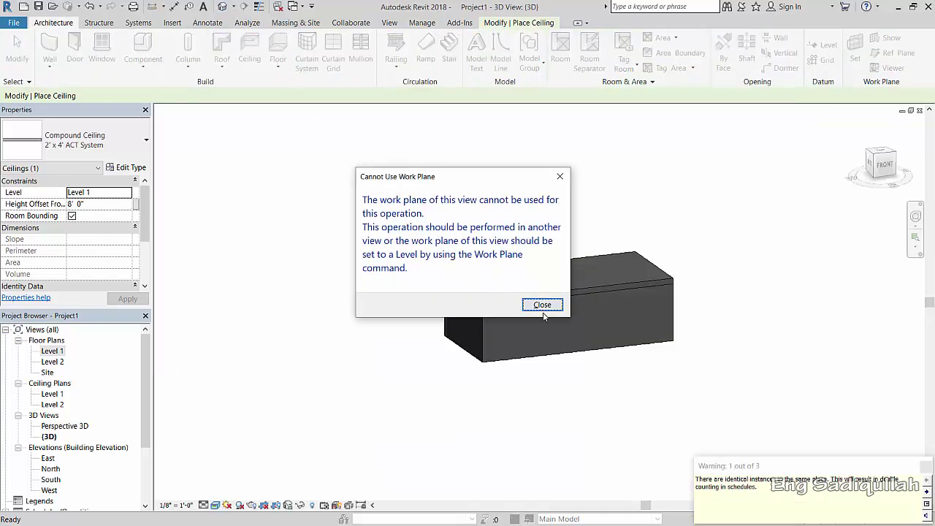
Dismiss the Cannot Use Work Plane warning and orbit around the roofed walls.
click(542, 304)
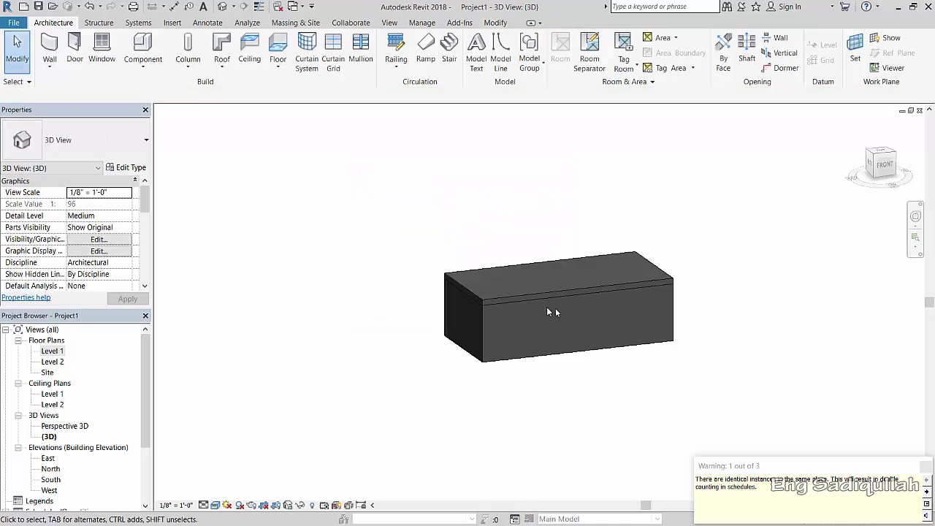
scroll(567, 312, up, 2)
scroll(567, 312, up, 3)
scroll(541, 259, down, 2)
click(530, 241)
scroll(530, 241, down, 2)
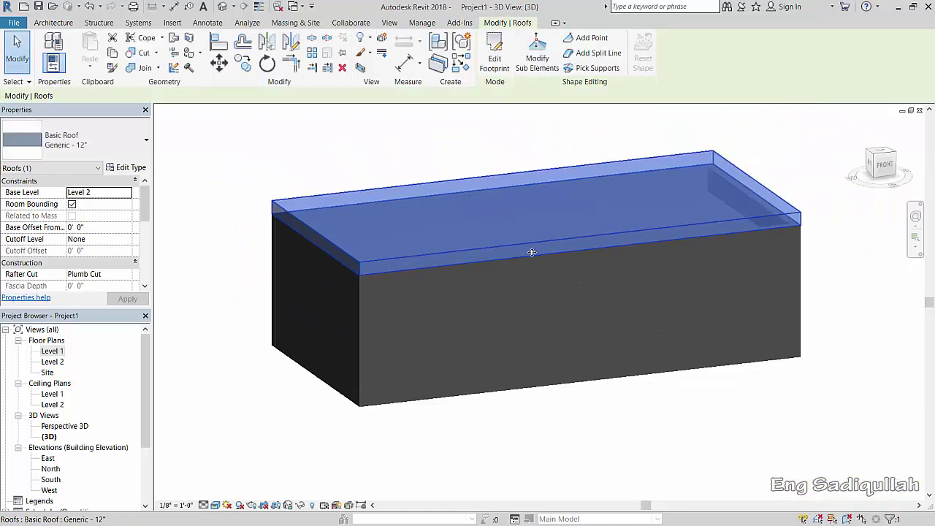
scroll(579, 262, down, 1)
scroll(643, 250, down, 1)
scroll(643, 250, up, 2)
scroll(654, 232, up, 1)
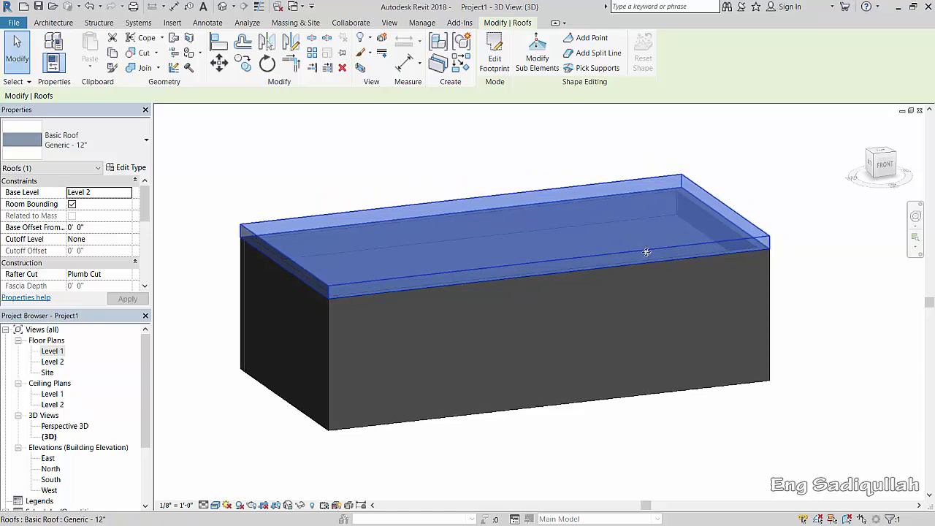
mouse_move(619, 263)
shift+middle_down()
mouse_move(636, 293)
mouse_move(750, 317)
mouse_move(845, 302)
mouse_move(668, 279)
mouse_move(649, 257)
shift+middle_up()
click(745, 135)
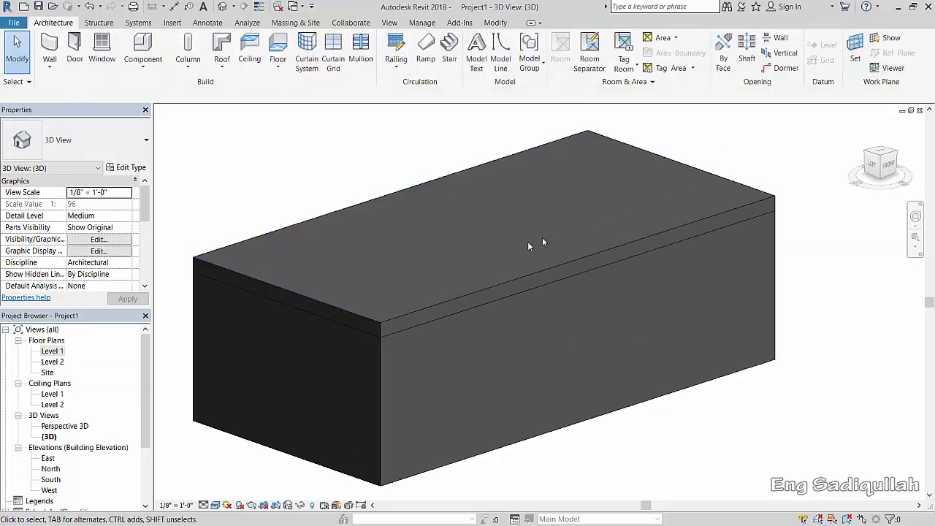
Tick Section Box under Extents in the 3D view's Properties.
scroll(524, 244, down, 1)
click(145, 285)
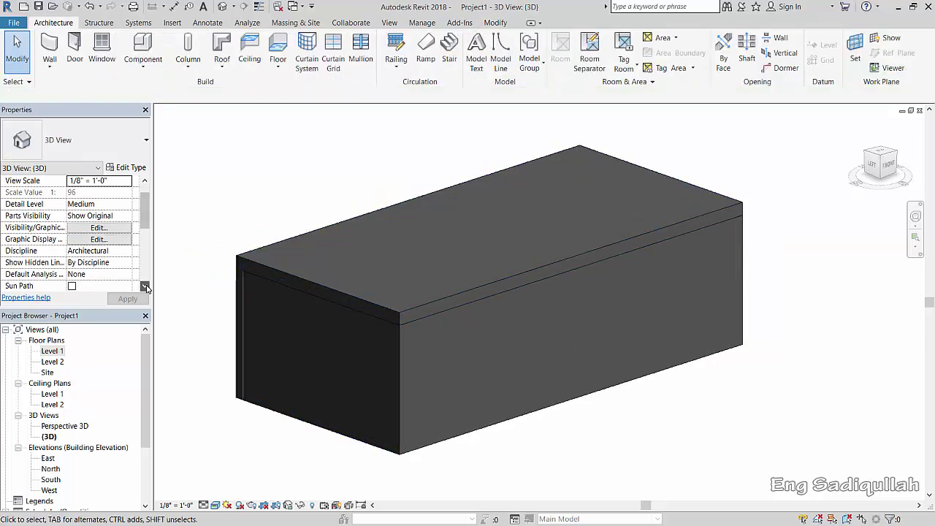
click(145, 287)
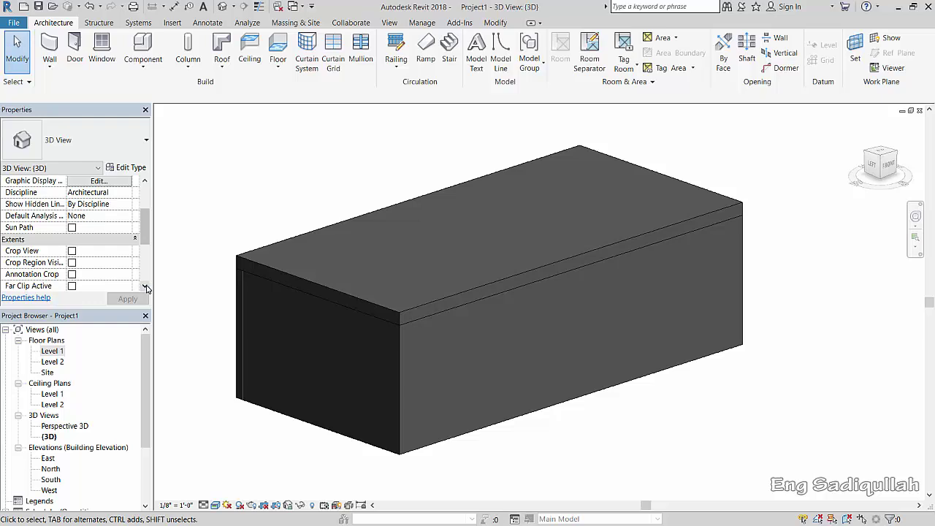
click(145, 288)
click(145, 287)
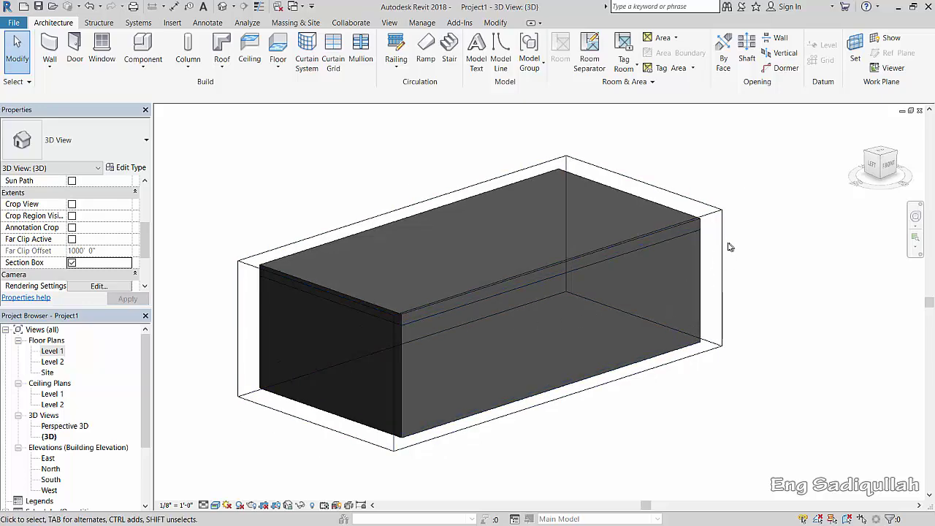
Pull the section box's front face inward to cut through the front wall.
click(723, 246)
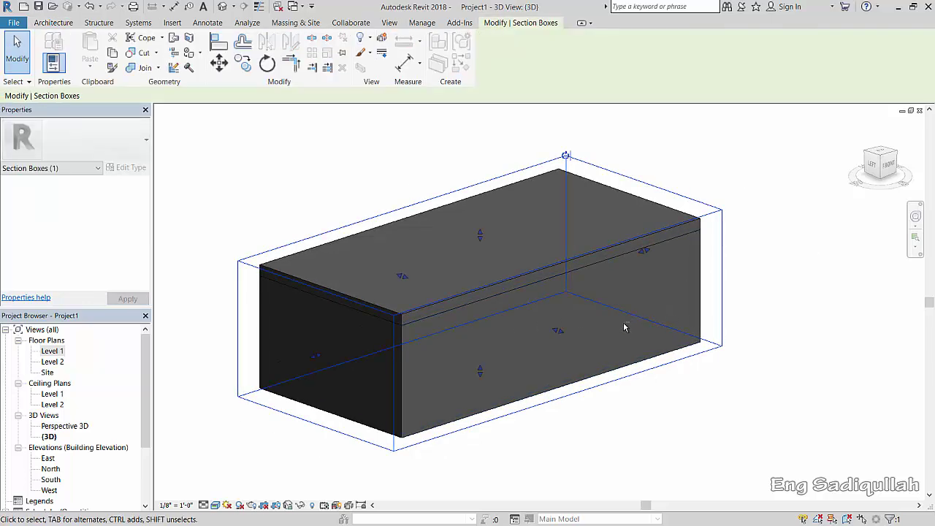
mouse_move(625, 328)
shift+middle_down()
mouse_move(638, 342)
mouse_move(594, 337)
shift+middle_up()
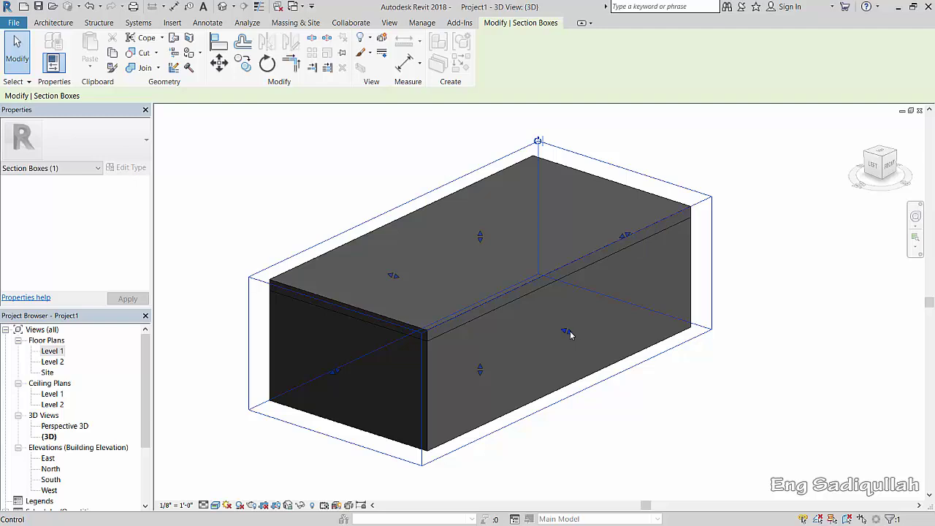
drag(568, 332, 524, 317)
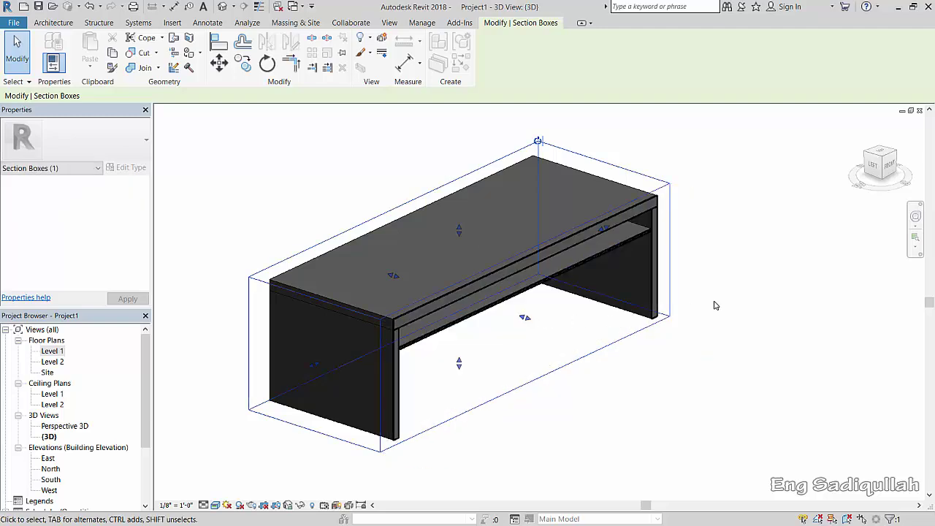
Orbit and zoom to view the 2' x 4' ACT ceiling from below.
mouse_move(710, 306)
shift+middle_down()
mouse_move(613, 351)
mouse_move(560, 351)
mouse_move(445, 192)
mouse_move(432, 159)
shift+middle_up()
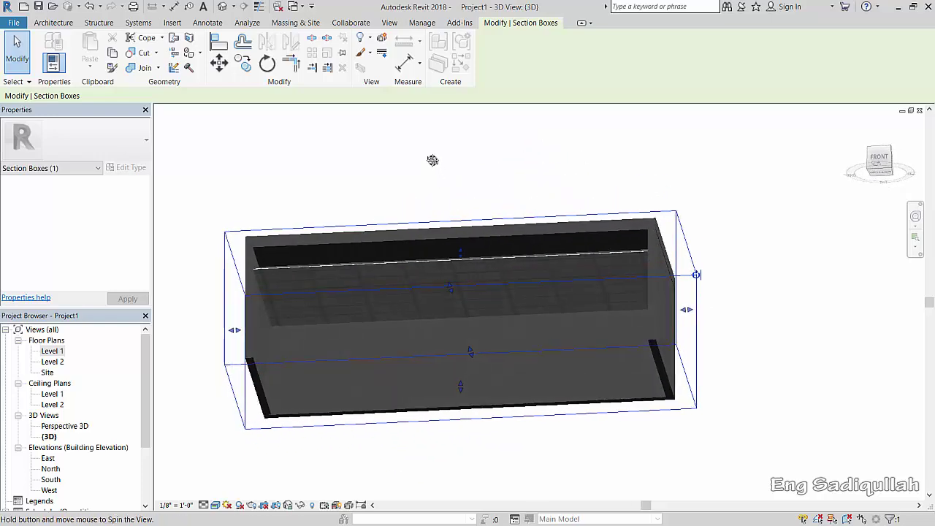
scroll(436, 309, up, 2)
scroll(444, 291, up, 3)
scroll(444, 291, down, 2)
mouse_move(627, 282)
shift+middle_down()
mouse_move(518, 251)
mouse_move(533, 265)
shift+middle_up()
scroll(585, 285, up, 2)
scroll(522, 200, up, 2)
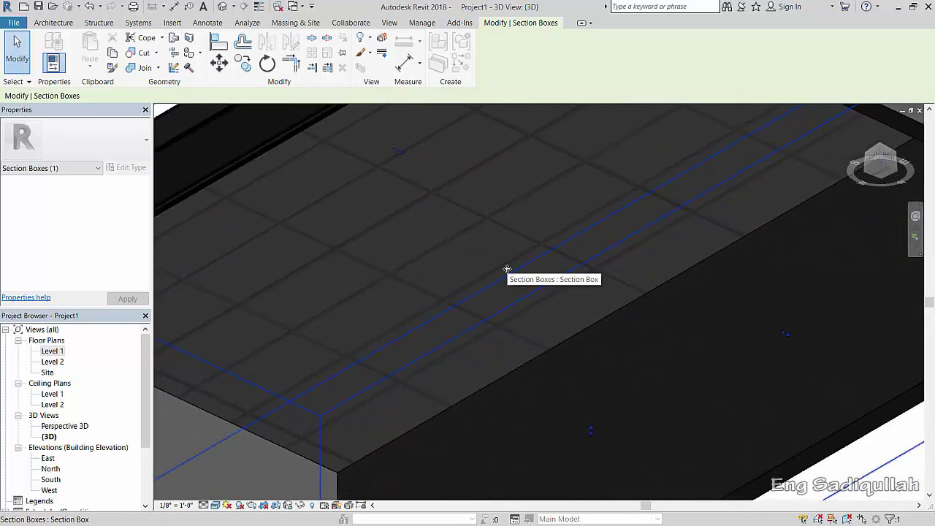
scroll(507, 269, down, 2)
mouse_move(507, 269)
shift+middle_down()
mouse_move(551, 227)
mouse_move(530, 338)
mouse_move(473, 259)
shift+middle_up()
Set the ceiling's Height Offset From Level to 8' 0".
click(470, 235)
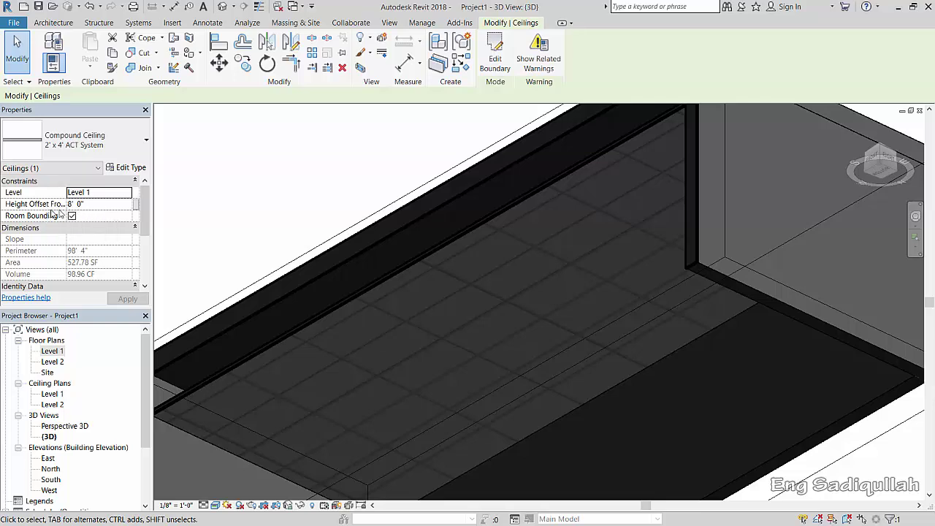
click(98, 203)
text(10)
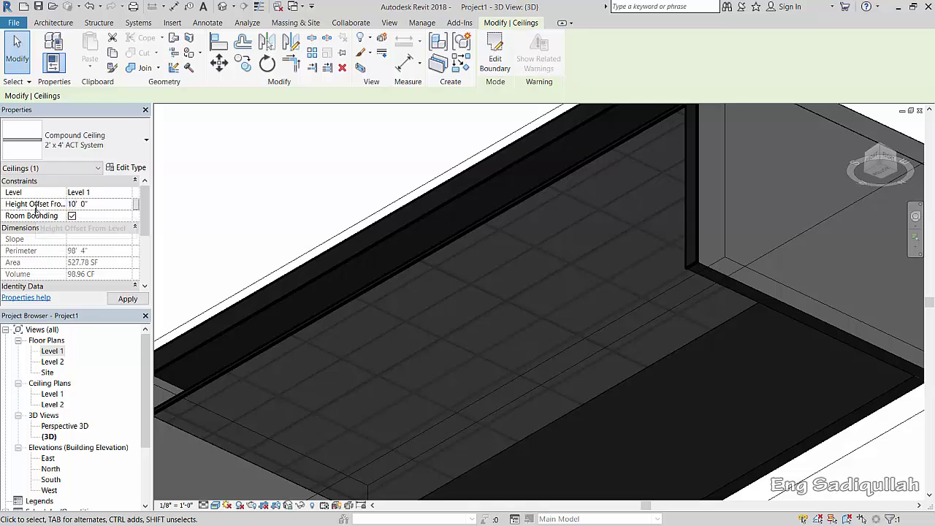
middle_drag(280, 338, 371, 326)
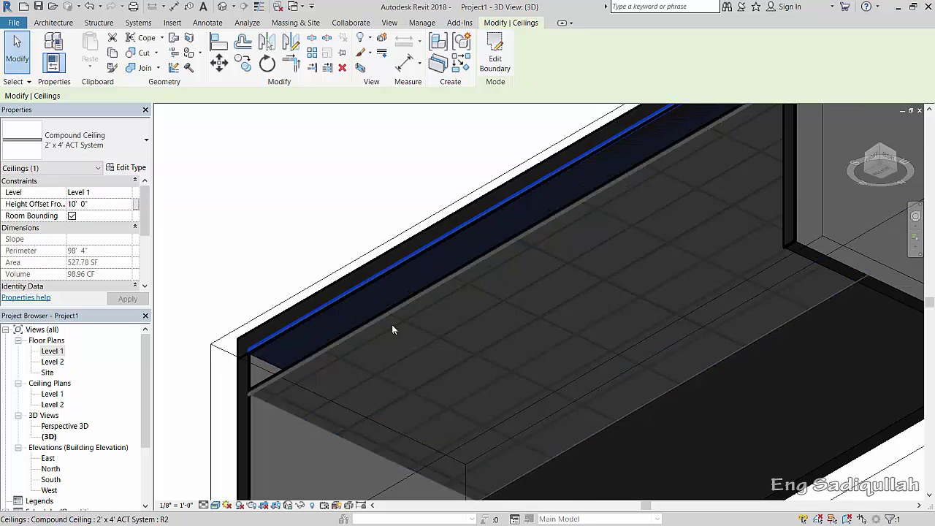
key(ctrl+z)
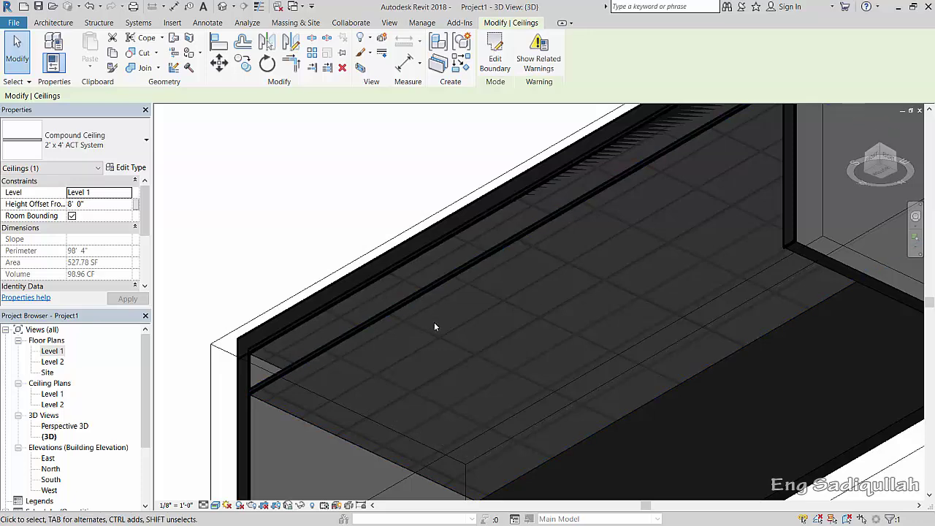
key(Escape)
Check the lowered ceiling by selecting and deselecting it in the 3D view.
click(426, 290)
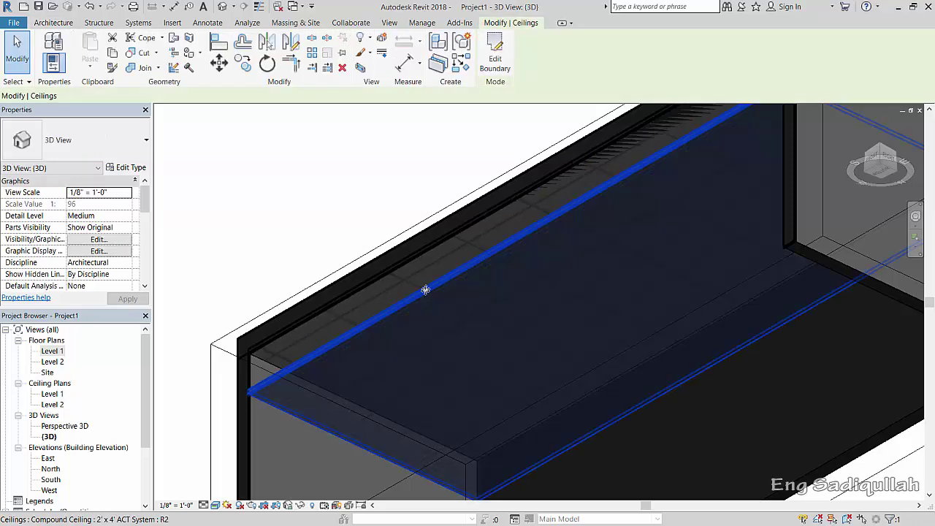
key(Escape)
middle_drag(502, 322, 480, 296)
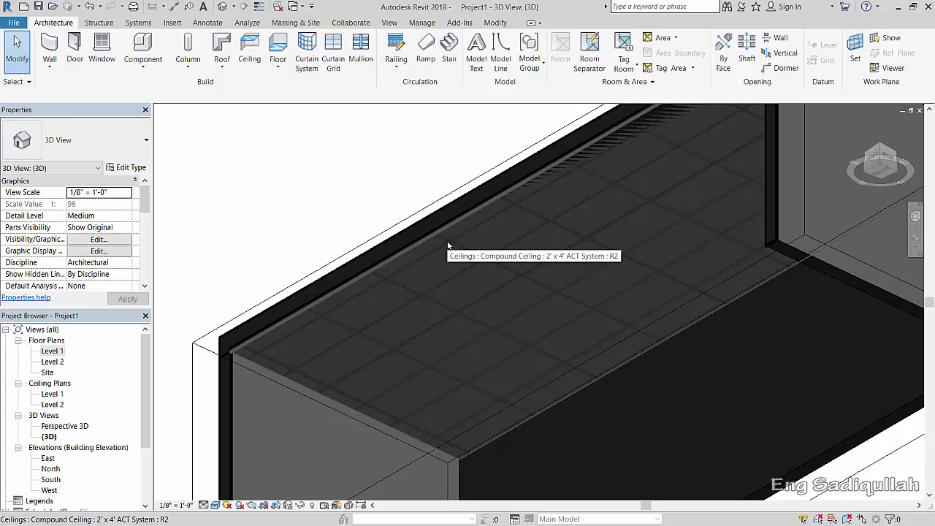
click(460, 223)
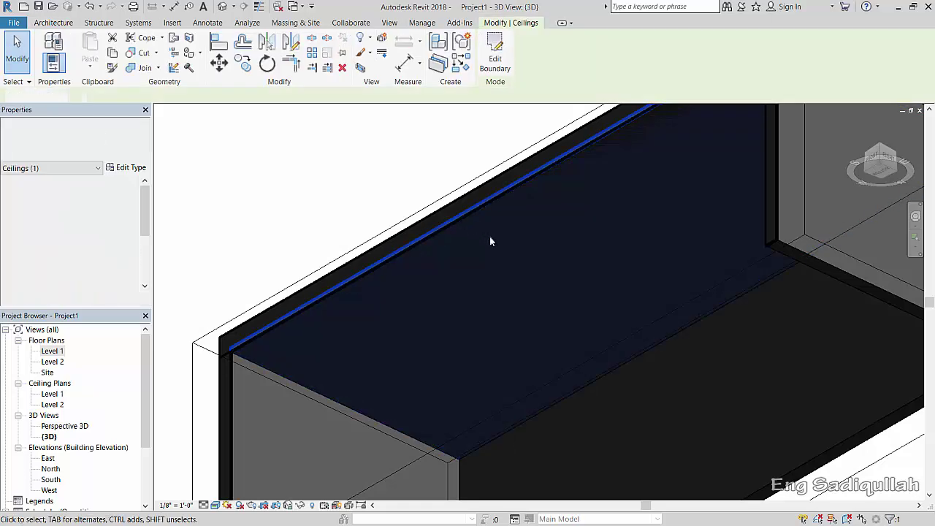
key(Escape)
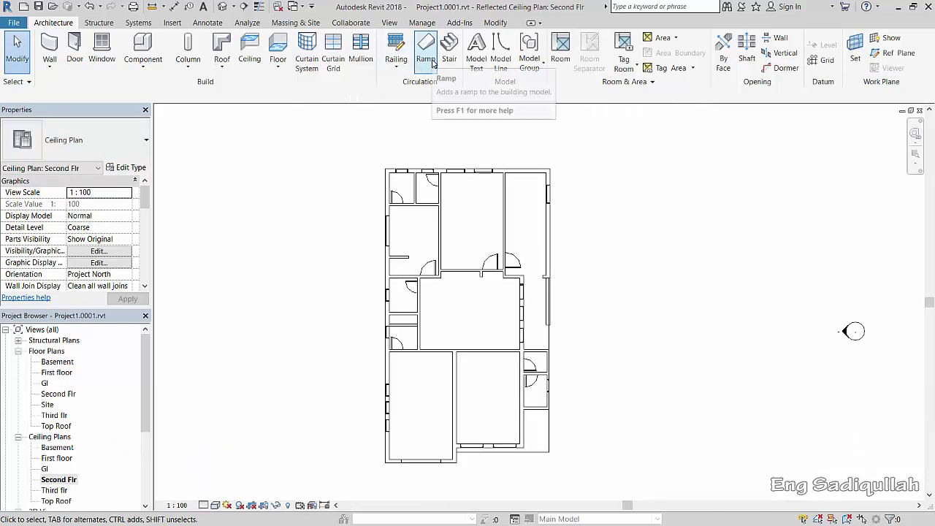
Start a Compound Ceiling Plain ceiling at Second Flr (2600.0 offset), then begin component placement.
click(249, 48)
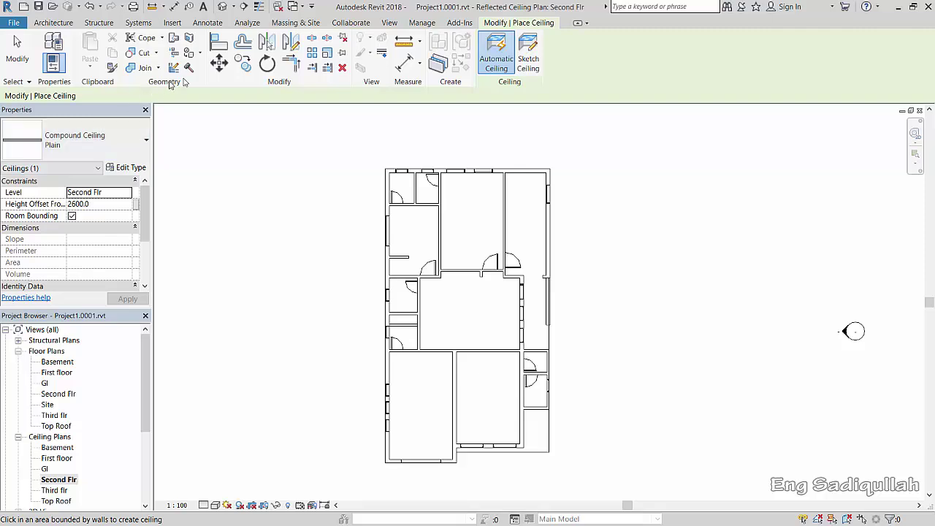
click(62, 22)
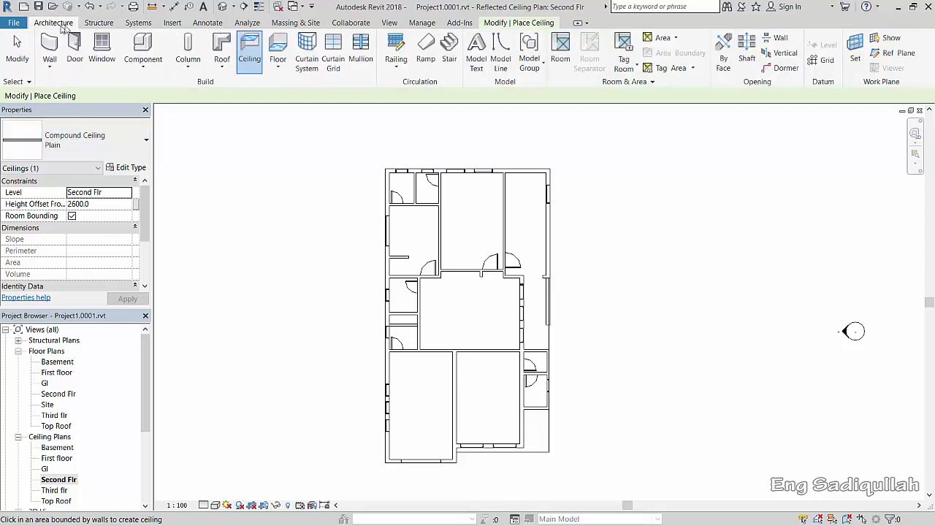
Place Ceiling - Fan (1) (AUS) 100 Watt Halogen fixtures in the two lower rooms.
click(147, 46)
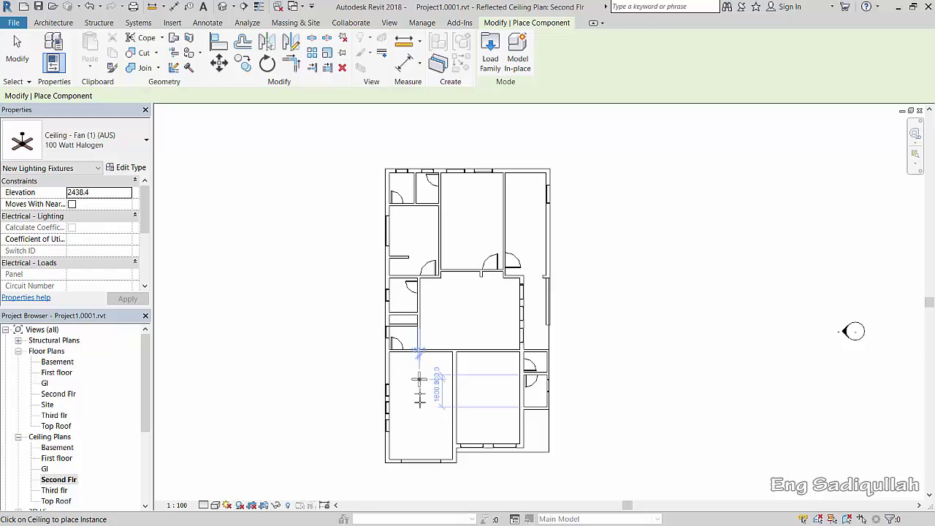
click(419, 378)
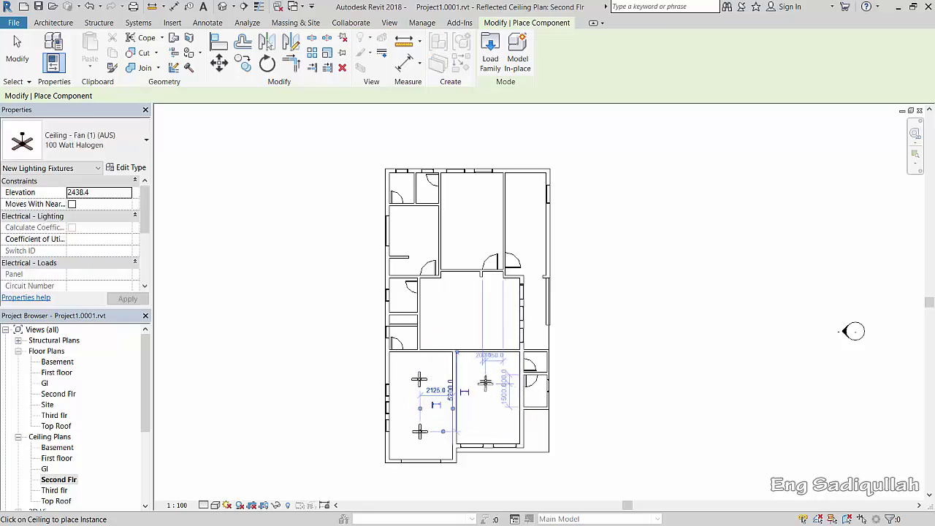
click(487, 377)
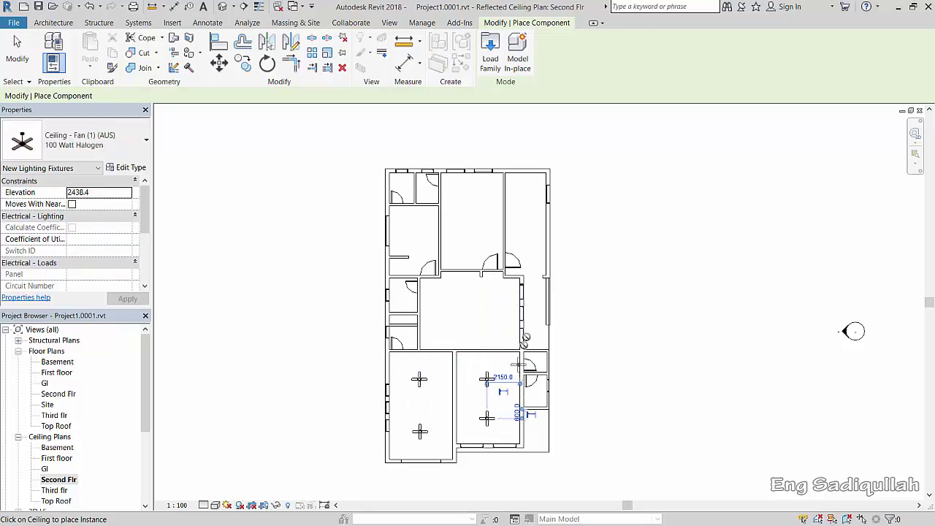
click(487, 418)
click(54, 22)
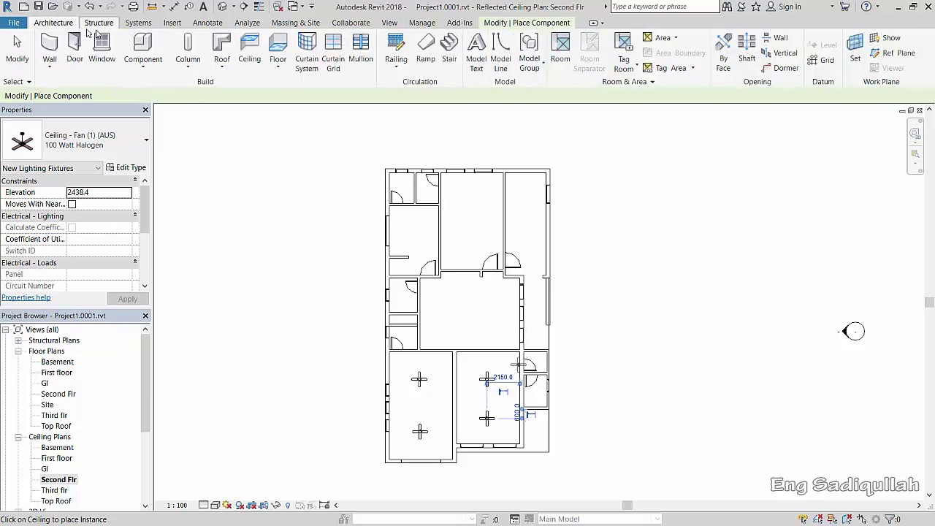
Start Place Component again for another fixture.
click(143, 50)
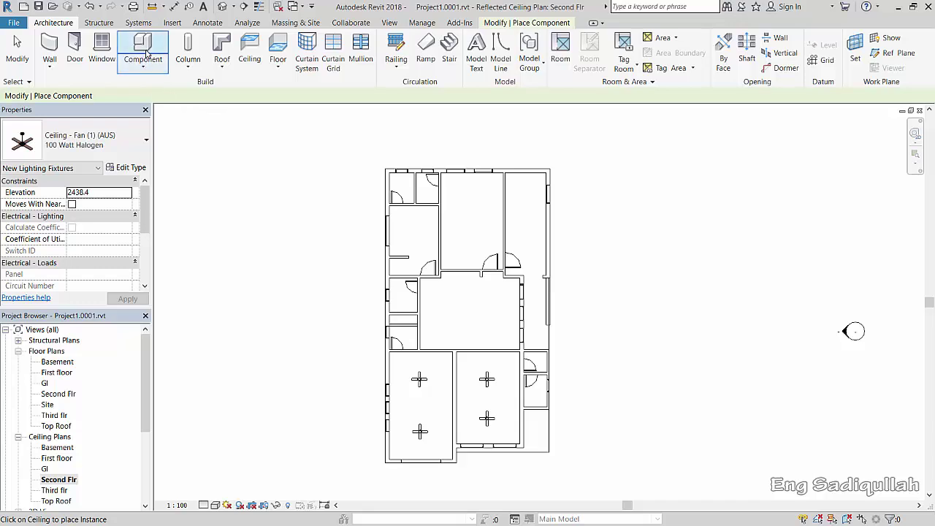
click(152, 66)
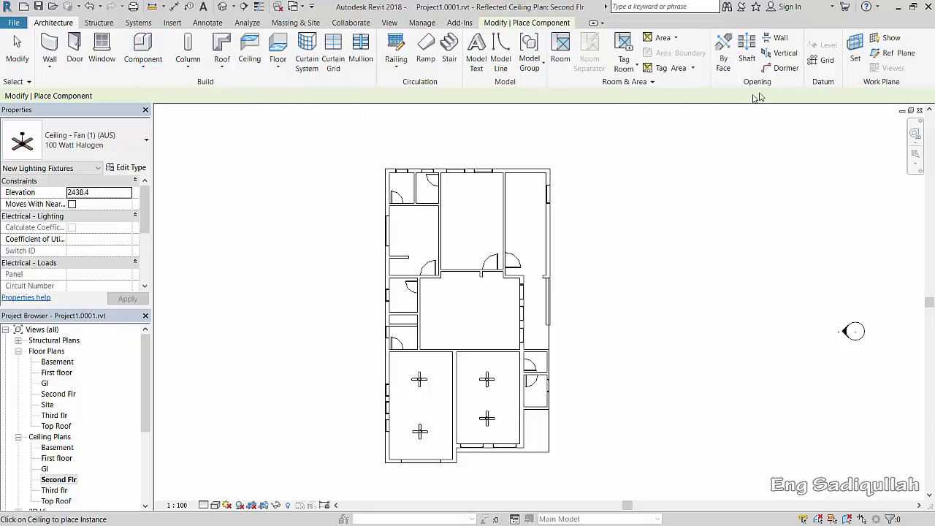
click(152, 67)
click(162, 87)
In Load Family, browse to D: > Revit library > Model > Lighting.
click(491, 53)
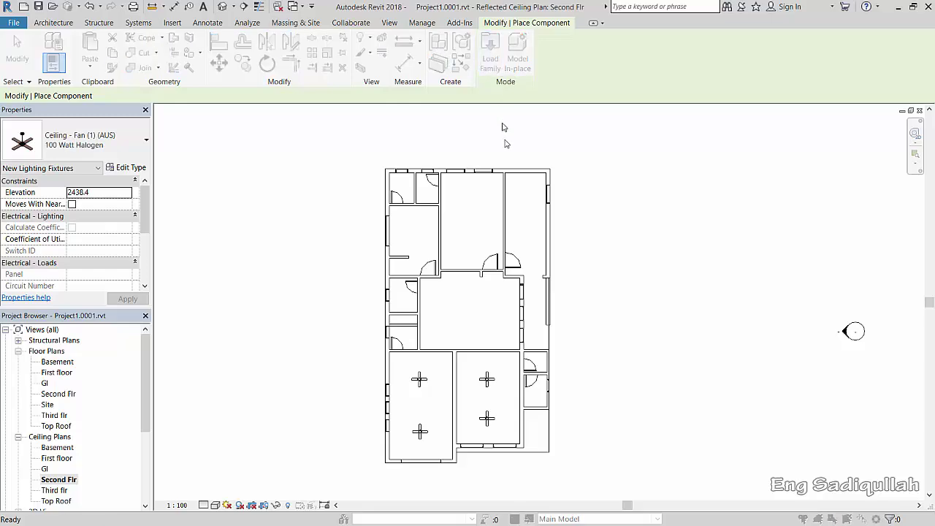
click(406, 136)
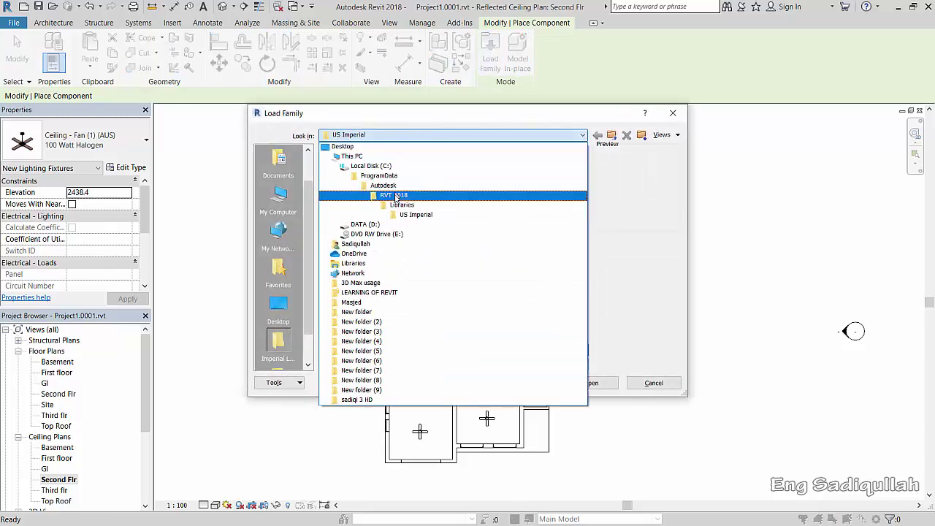
click(376, 219)
click(377, 221)
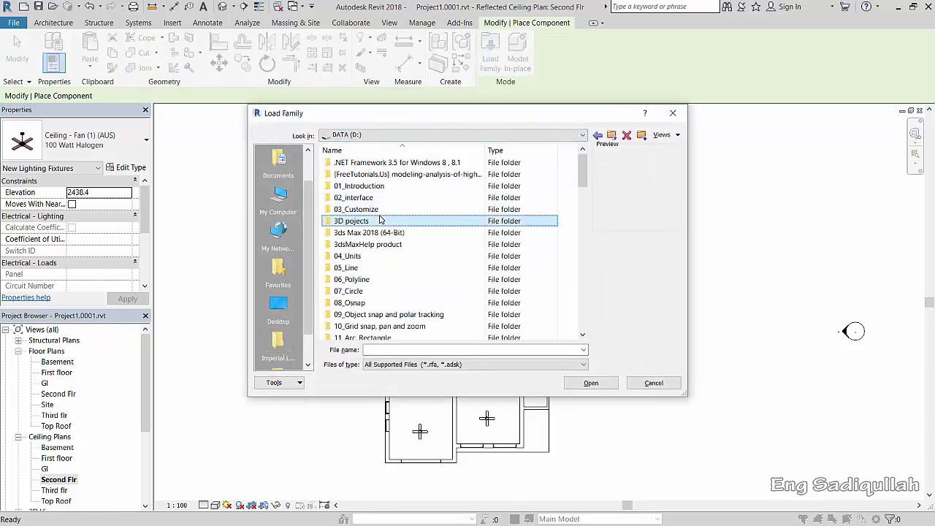
key(r)
double_click(381, 187)
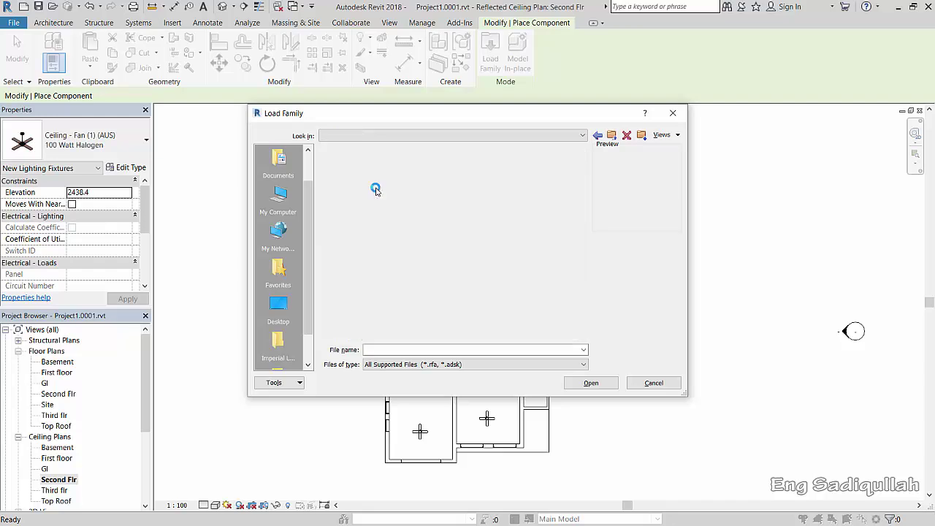
click(359, 175)
double_click(359, 174)
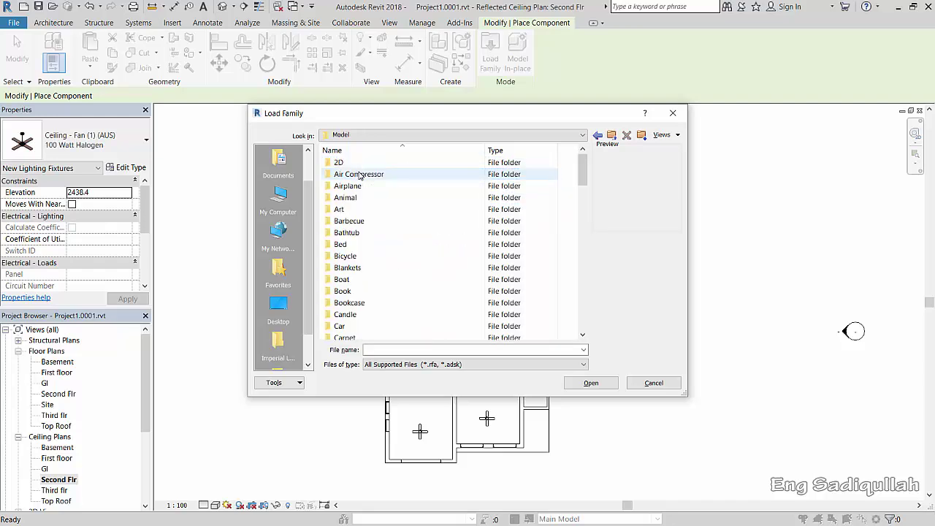
click(363, 233)
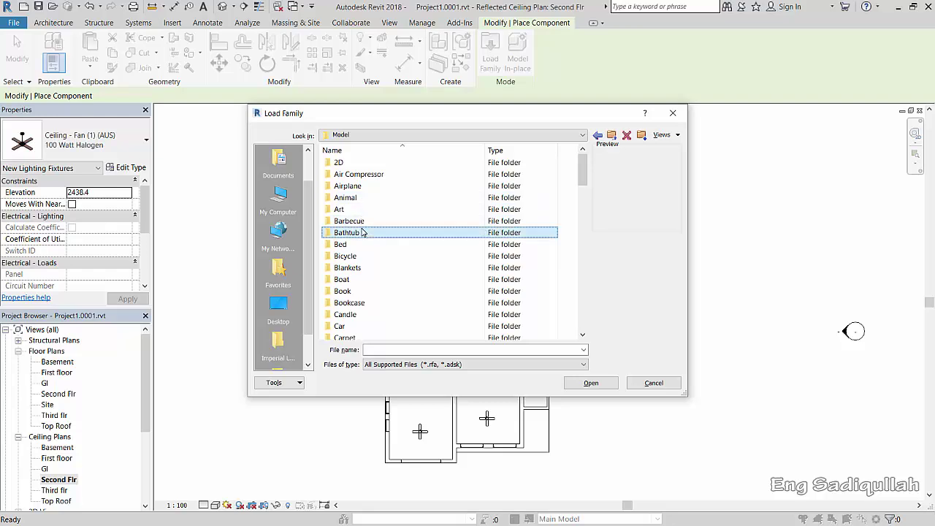
scroll(363, 237, down, 10)
double_click(367, 175)
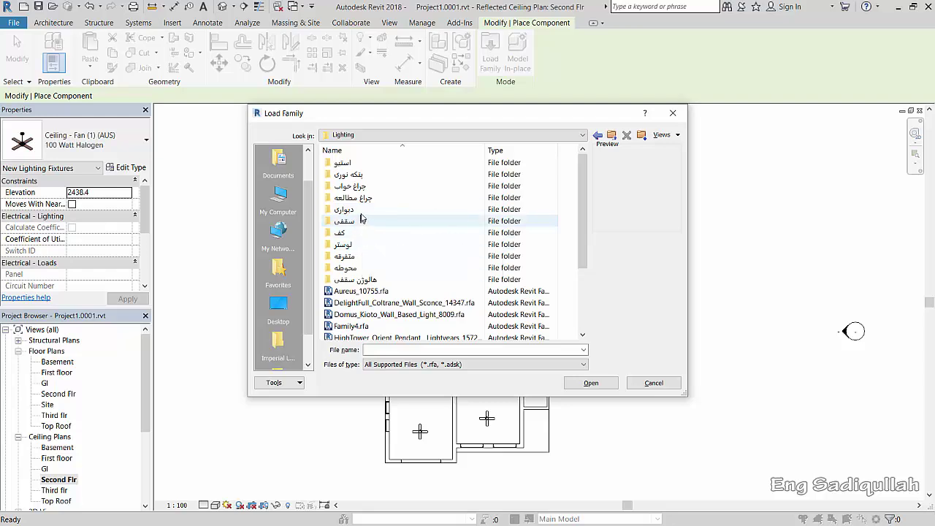
Load the Sputnik Chandelier .rfa family into the project.
click(376, 302)
scroll(376, 307, down, 2)
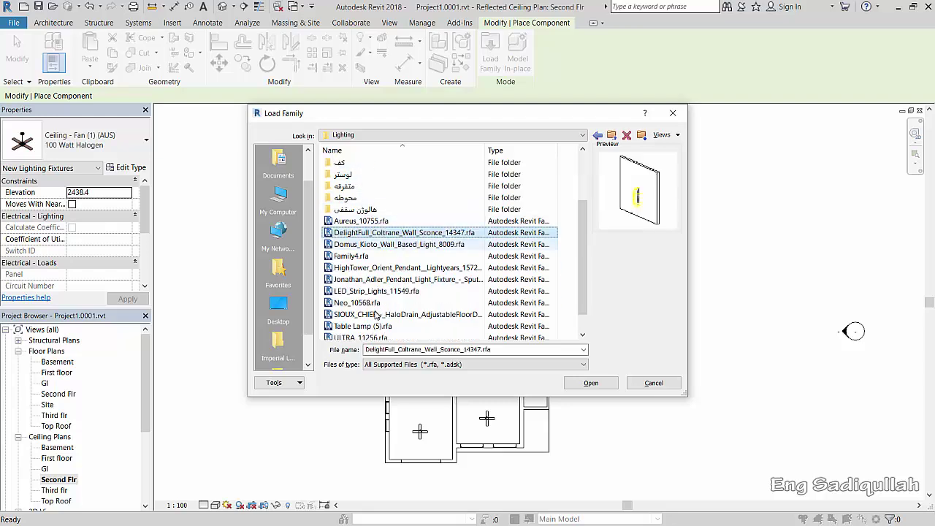
click(358, 303)
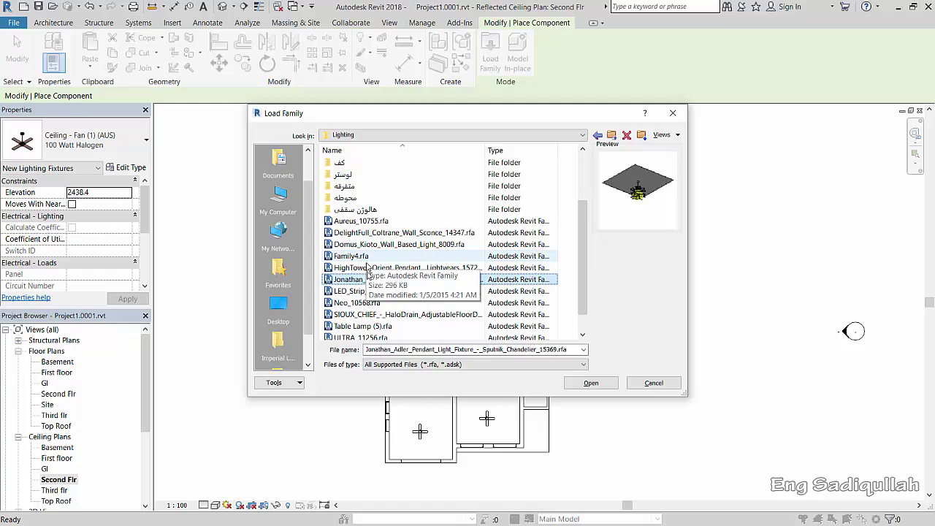
click(591, 384)
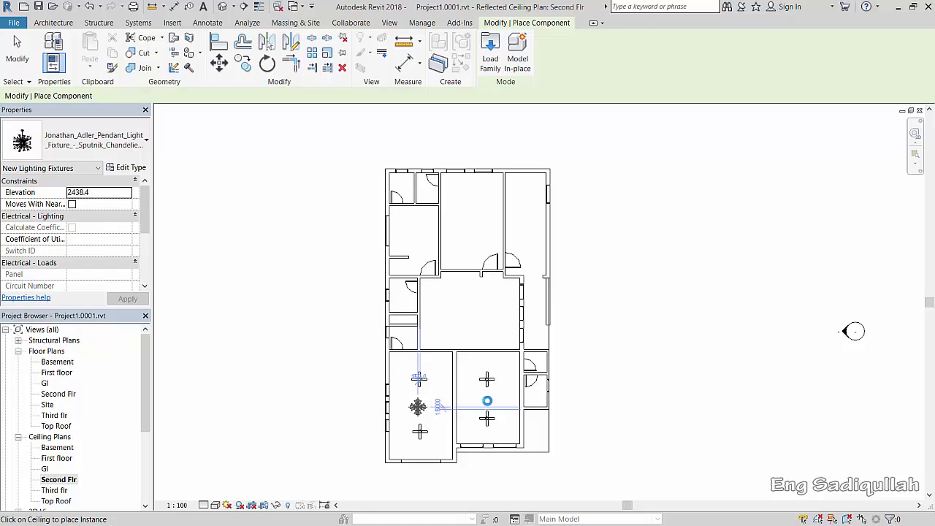
Place a second Sputnik Chandelier in the right lower room and view the house in 3D.
click(488, 401)
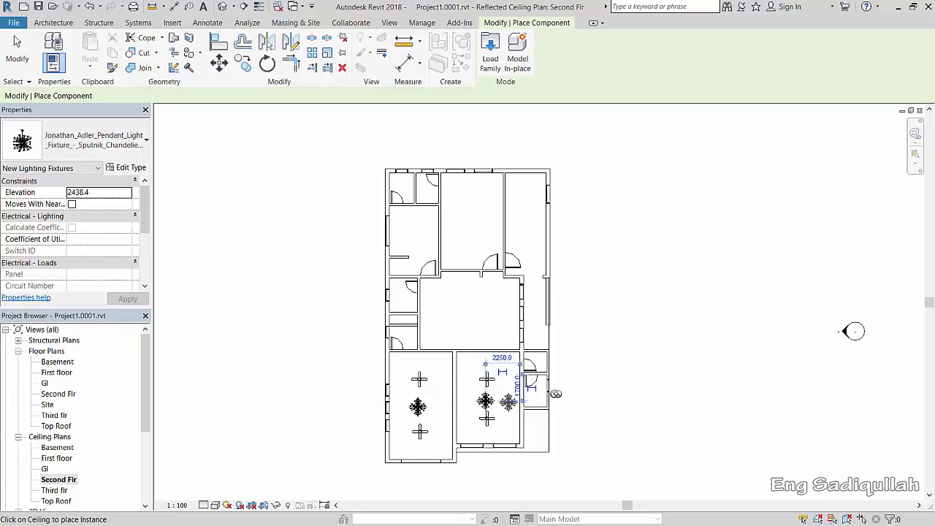
click(22, 45)
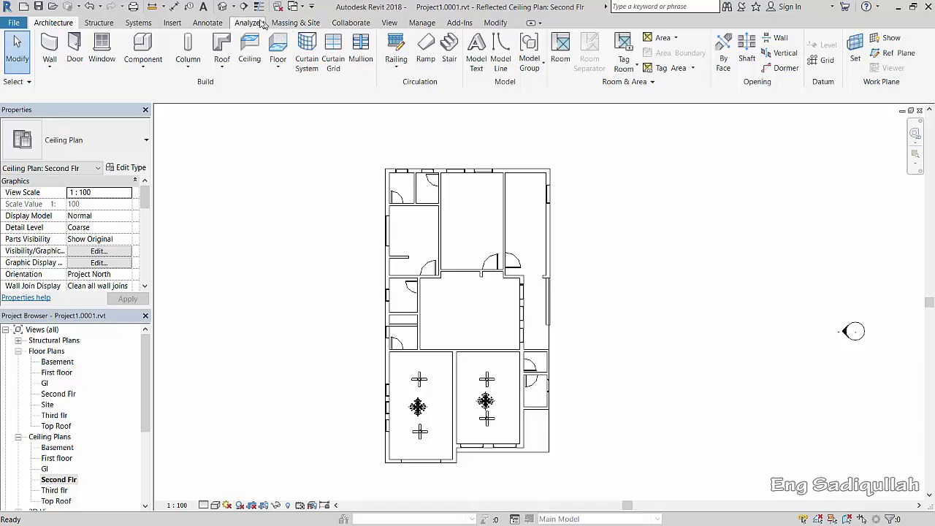
click(225, 8)
scroll(519, 338, up, 5)
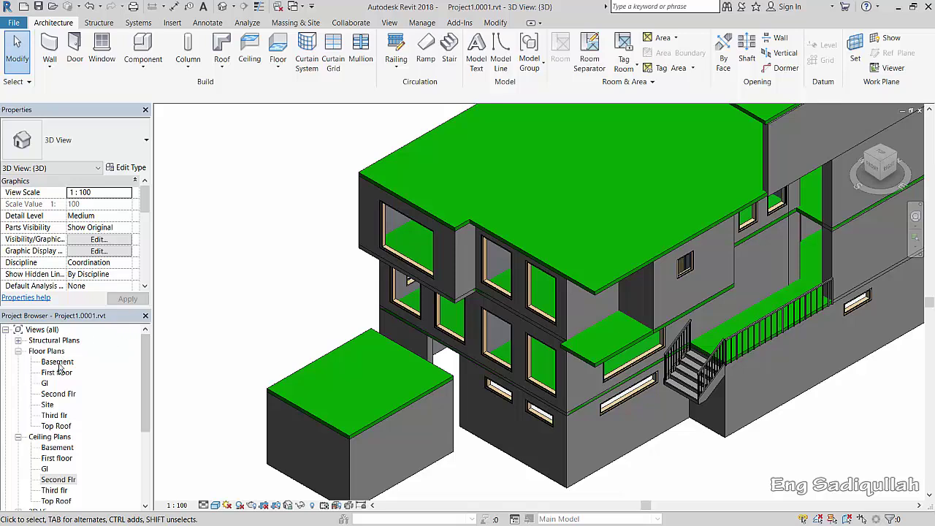
Enable the section box and drag its side inward to cut away the house's left end.
scroll(138, 277, down, 3)
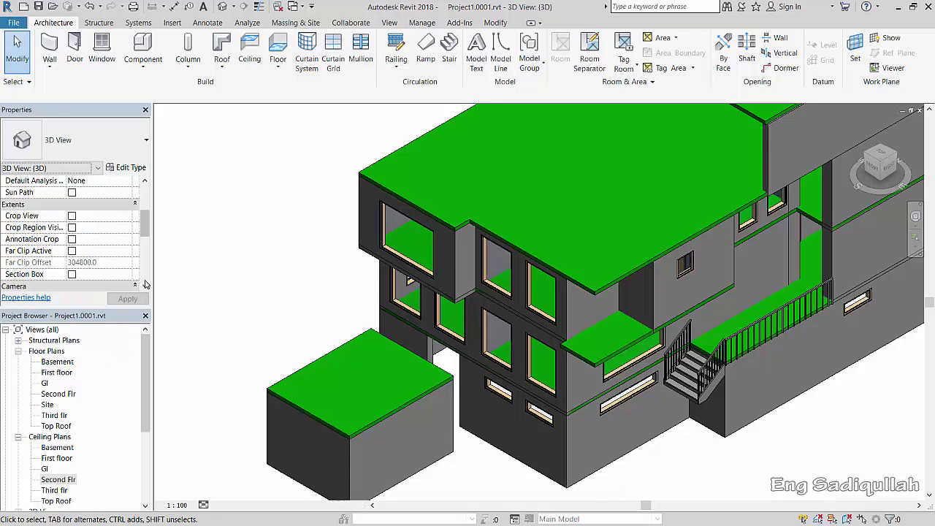
scroll(142, 284, down, 1)
scroll(145, 286, down, 1)
scroll(145, 287, down, 1)
click(145, 286)
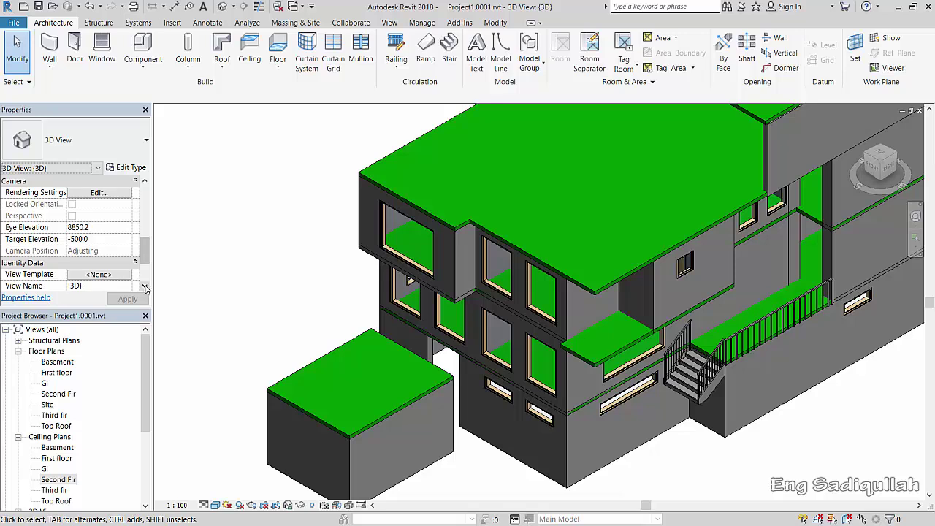
click(144, 287)
click(145, 287)
click(145, 286)
click(144, 286)
click(144, 286)
click(145, 287)
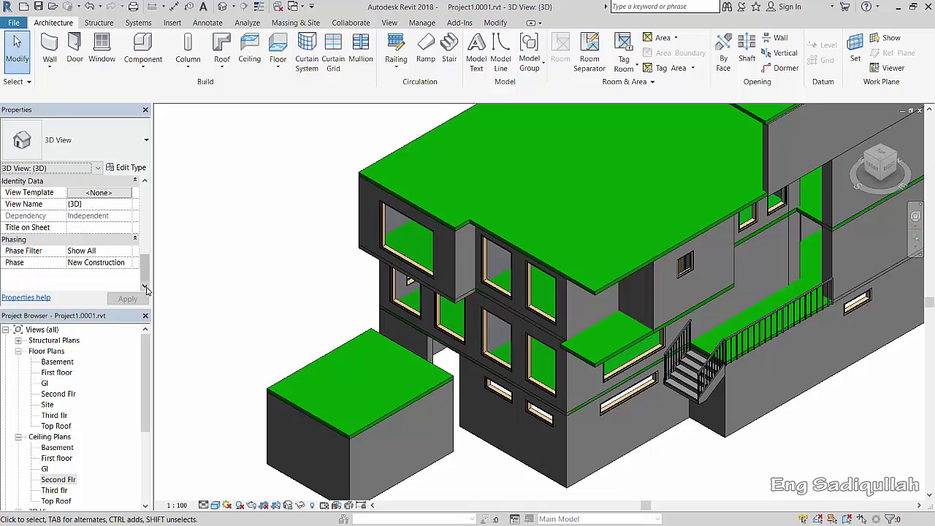
drag(146, 267, 143, 236)
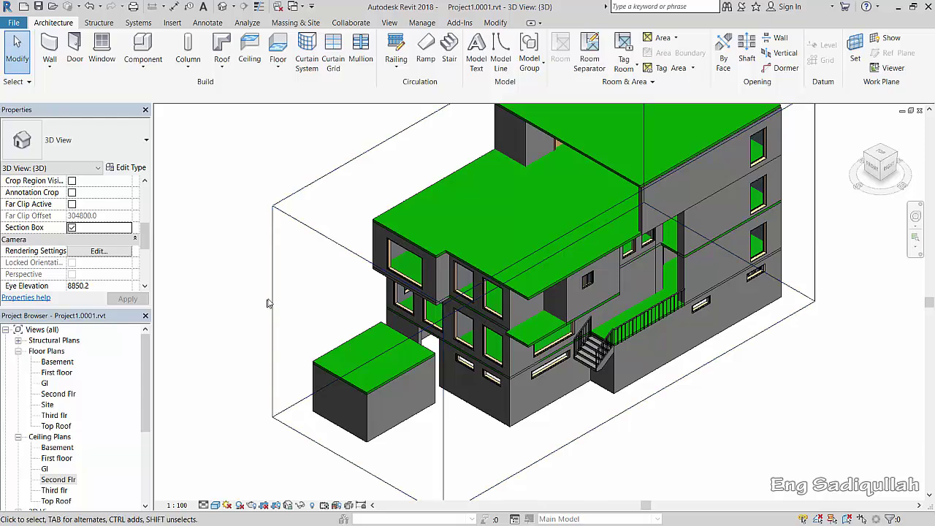
click(272, 304)
drag(357, 365, 503, 307)
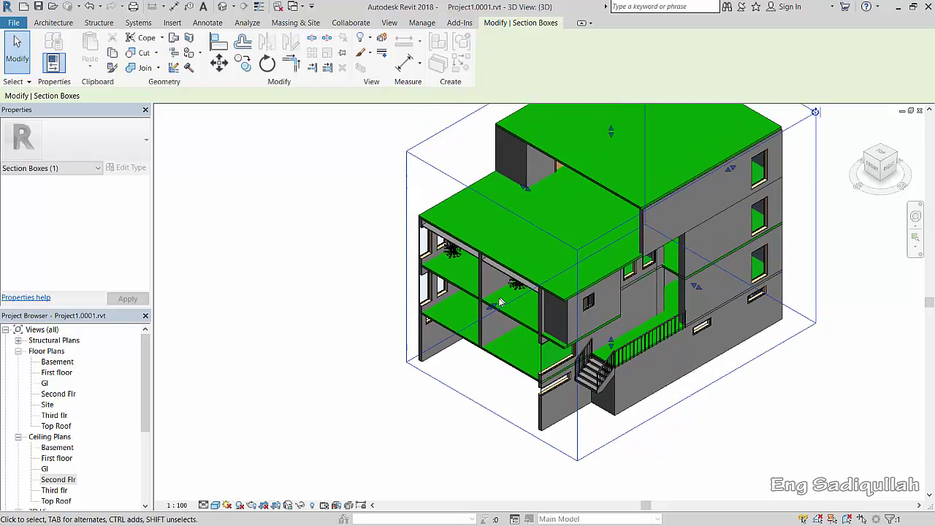
Orbit and zoom to inspect the chandeliers, then deselect the section box.
mouse_move(524, 290)
shift+middle_down()
mouse_move(666, 170)
mouse_move(573, 281)
mouse_move(687, 137)
shift+middle_up()
scroll(667, 170, up, 2)
scroll(666, 171, up, 2)
scroll(666, 171, up, 2)
scroll(666, 171, up, 2)
scroll(687, 137, up, 1)
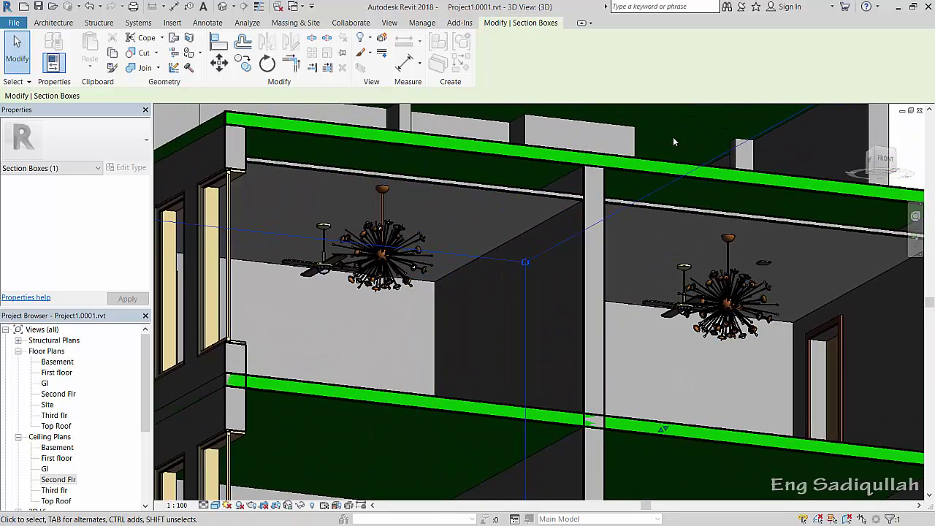
scroll(673, 137, down, 2)
mouse_move(617, 220)
middle_down()
mouse_move(741, 238)
mouse_move(692, 243)
middle_up()
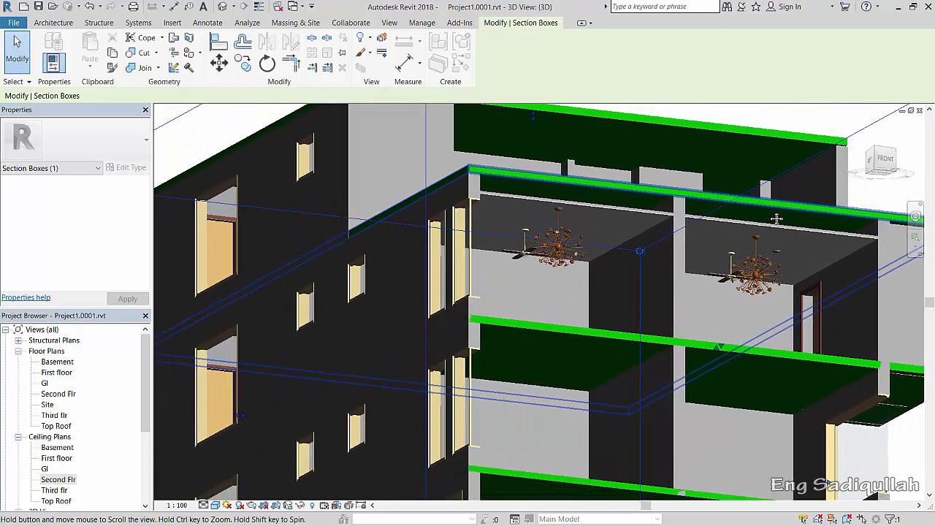
click(705, 126)
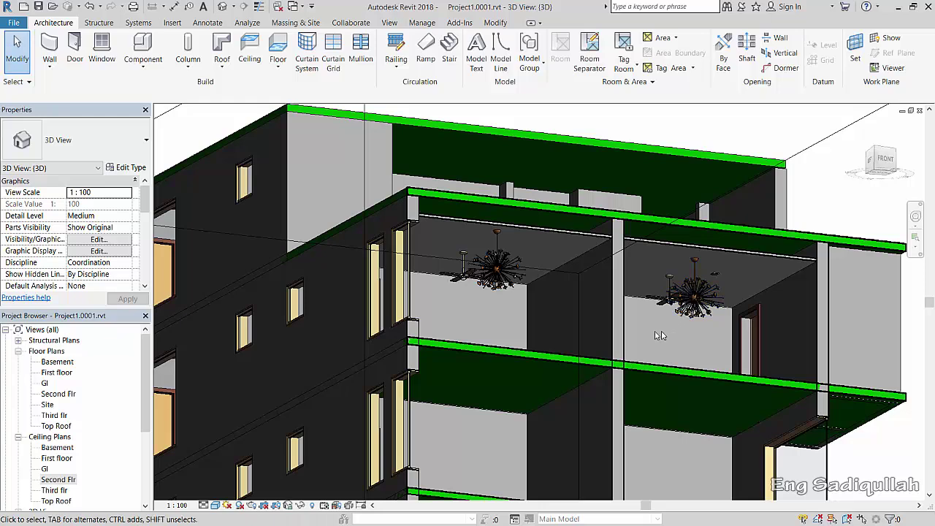
Switch from the sectioned 3D view to the Basement floor plan.
mouse_move(145, 377)
mouse_down()
mouse_move(155, 447)
mouse_move(146, 378)
mouse_up()
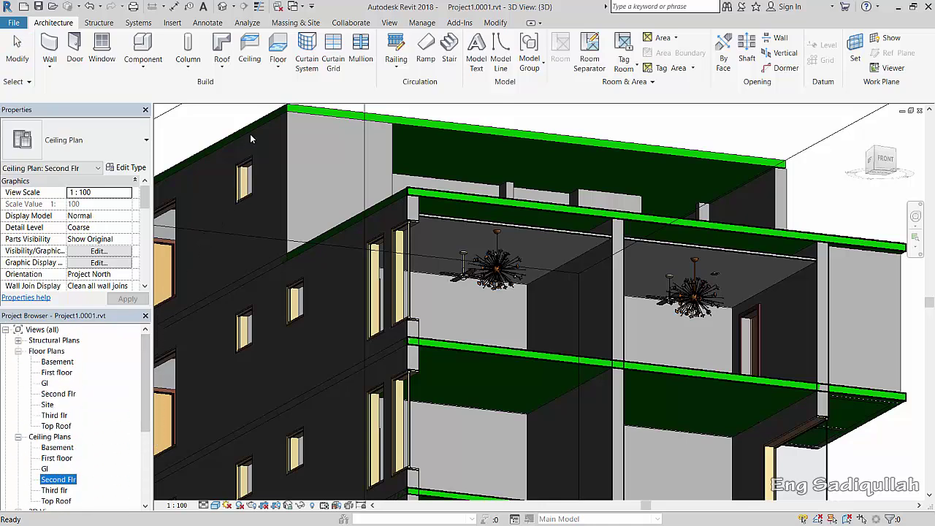
click(279, 68)
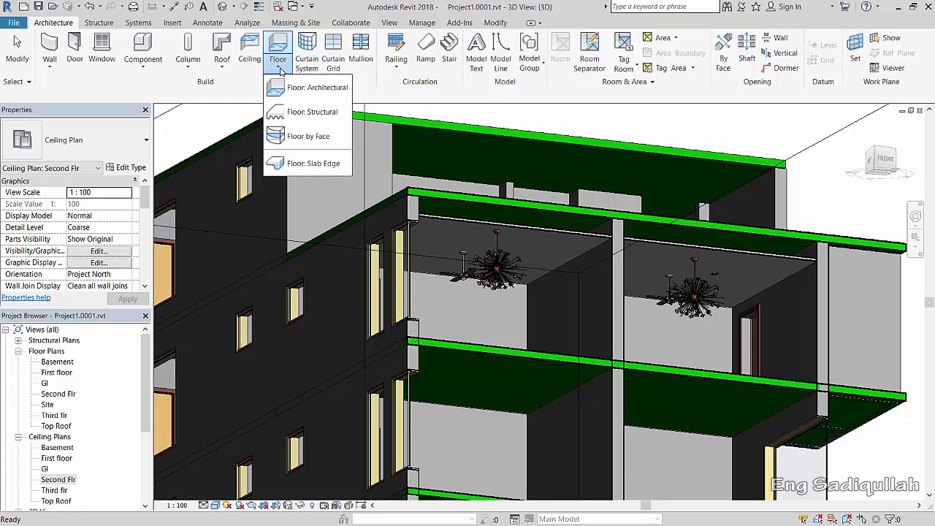
key(Escape)
scroll(543, 263, down, 5)
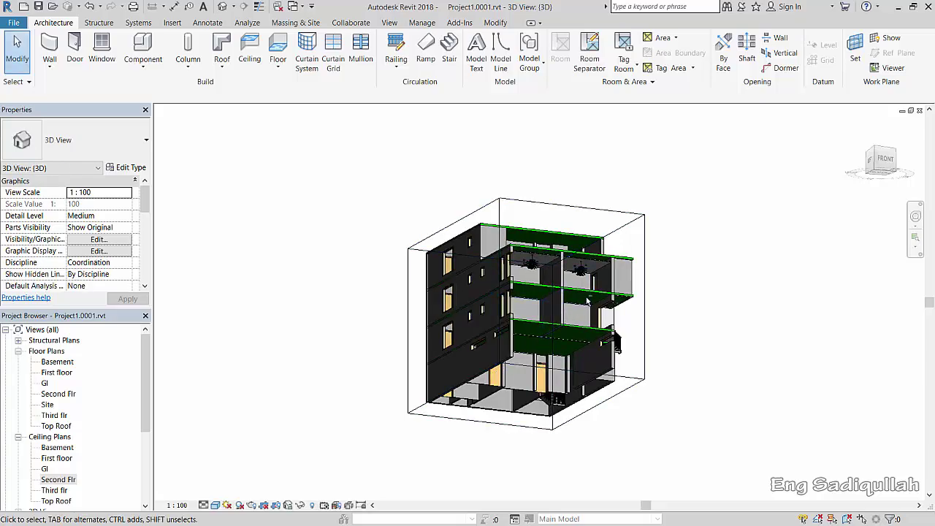
mouse_move(573, 320)
shift+middle_down()
mouse_move(449, 419)
mouse_move(604, 404)
mouse_move(547, 360)
mouse_move(588, 387)
shift+middle_up()
scroll(449, 419, up, 3)
scroll(547, 360, up, 2)
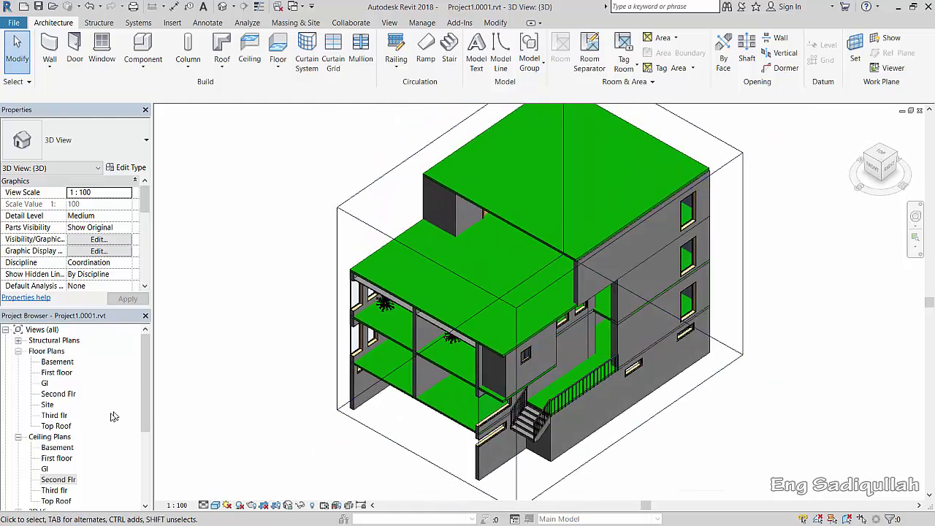
double_click(58, 363)
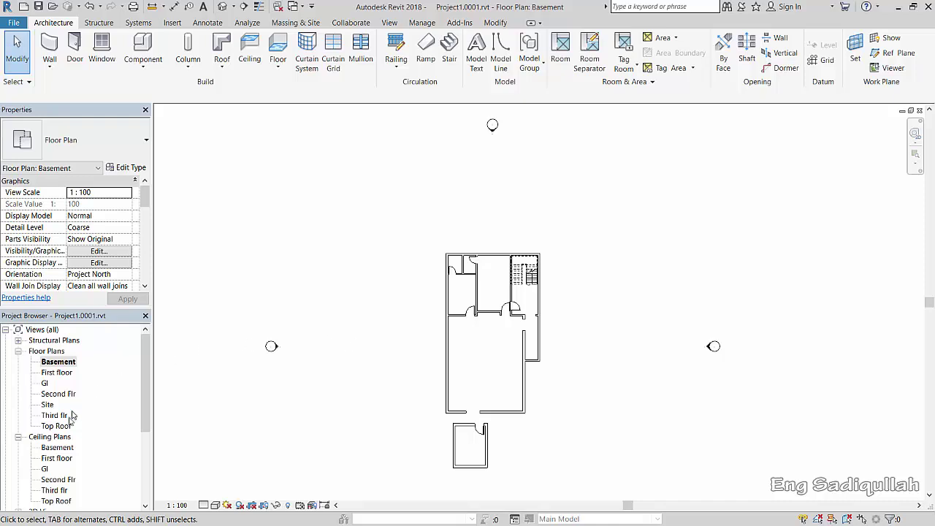
Start a new floor and sketch a rectangular boundary across the upper basement room.
click(278, 63)
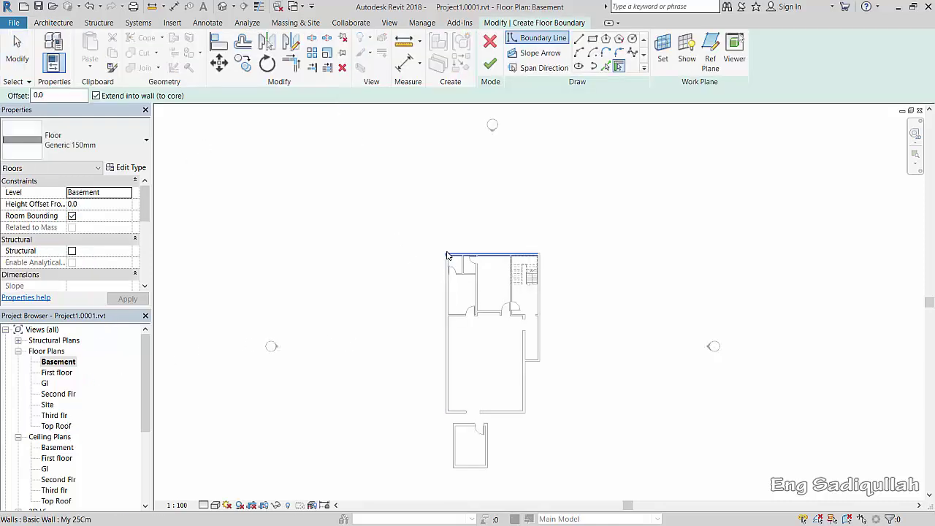
click(592, 38)
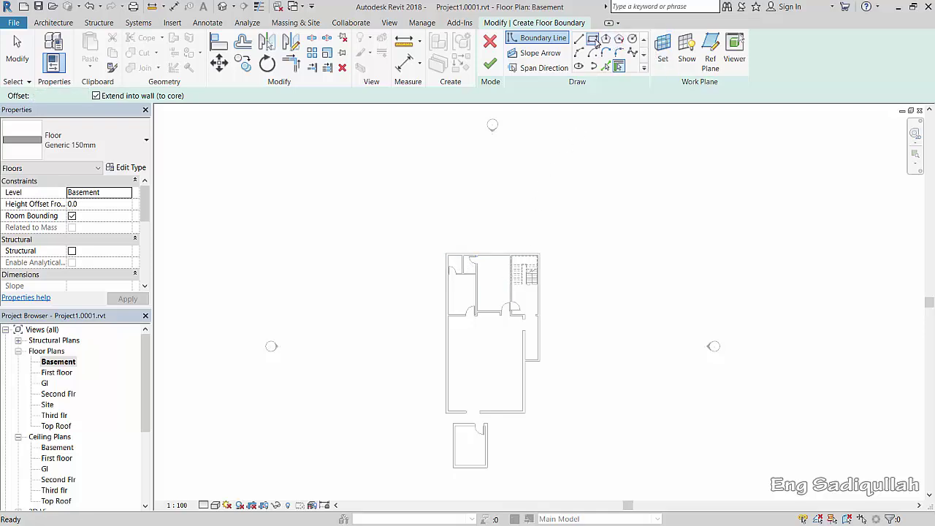
scroll(464, 234, up, 2)
click(437, 265)
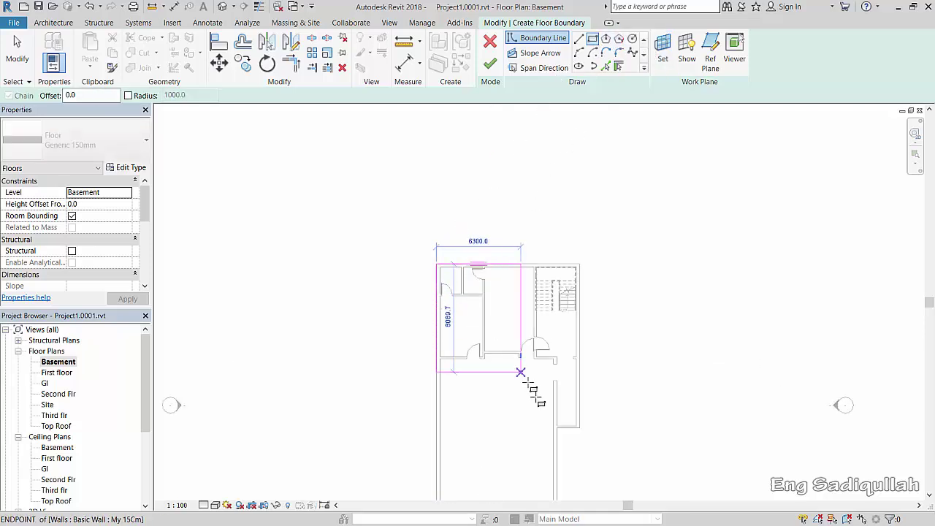
scroll(497, 192, up, 3)
scroll(534, 259, up, 2)
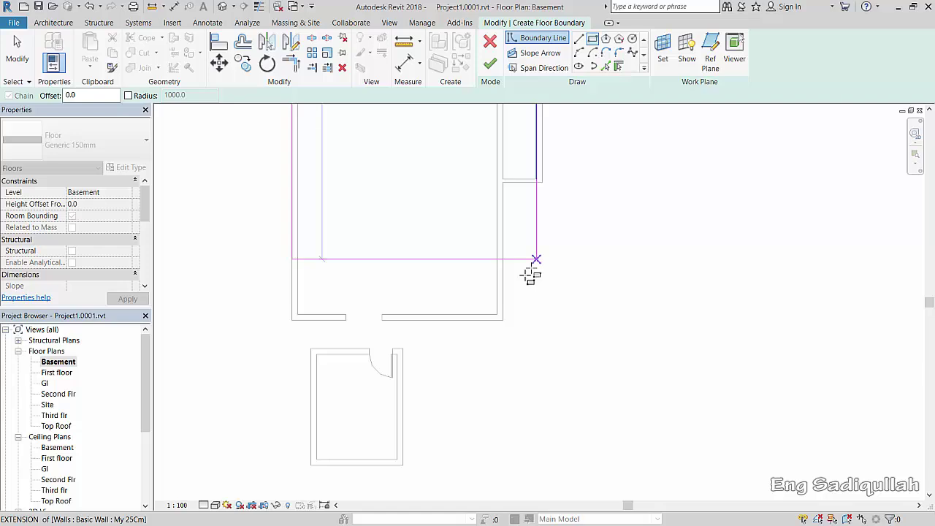
click(502, 319)
middle_drag(590, 329, 591, 364)
scroll(591, 365, down, 2)
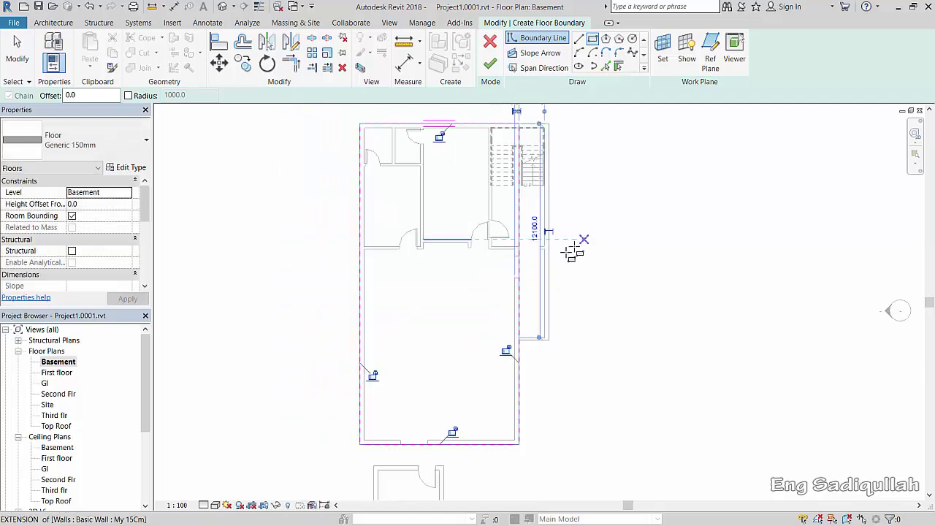
click(548, 303)
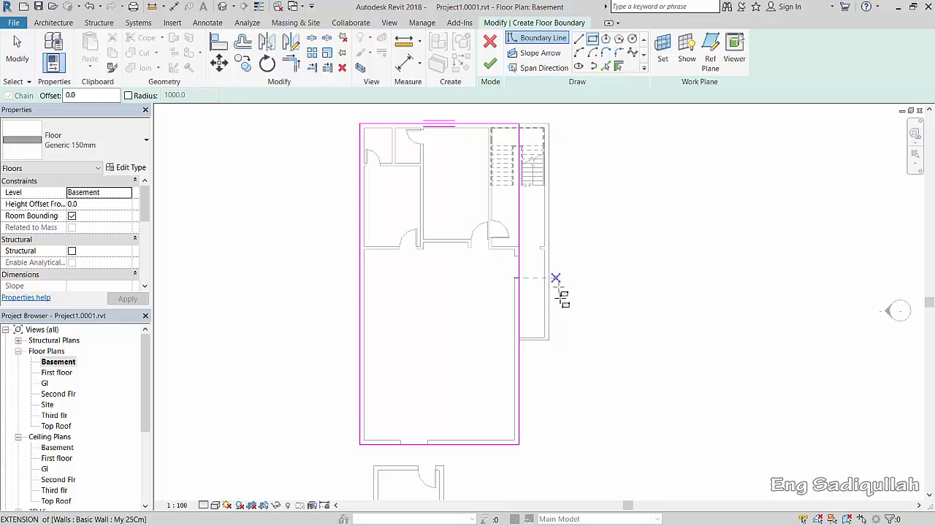
scroll(560, 307, up, 1)
middle_drag(592, 345, 578, 362)
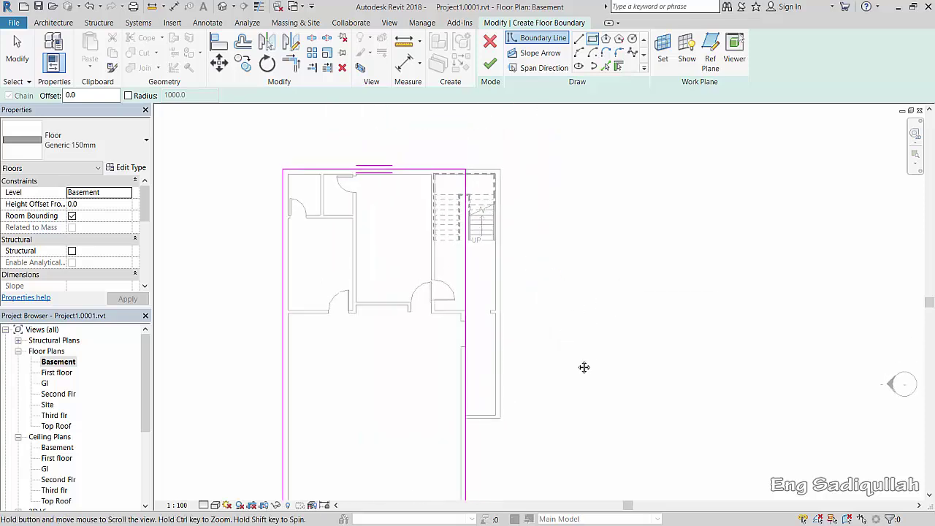
Draw straight boundary lines along the basement walls beside the stair.
click(579, 39)
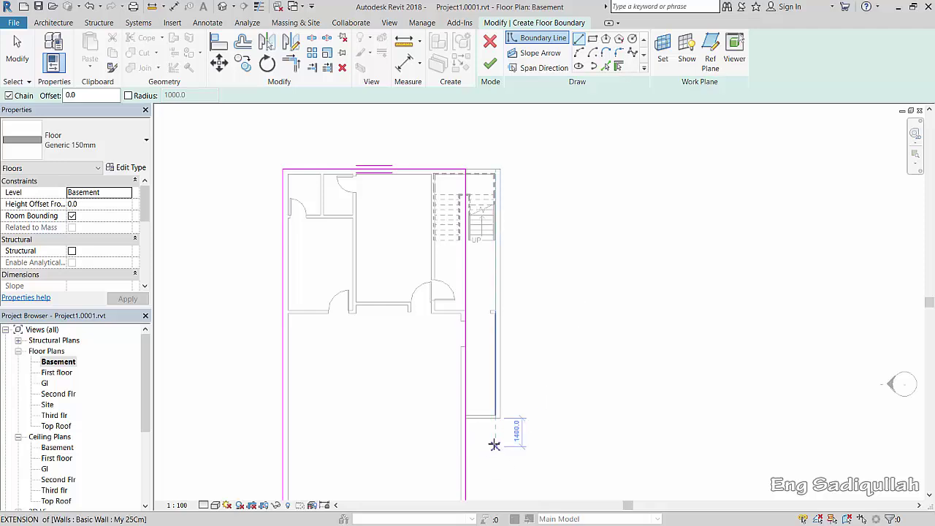
scroll(494, 444, up, 4)
click(430, 387)
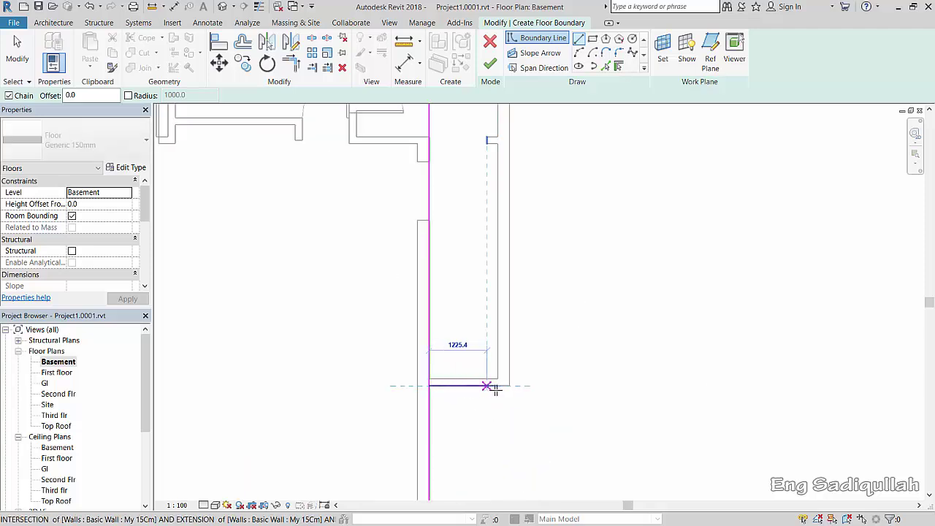
click(508, 385)
scroll(512, 395, down, 2)
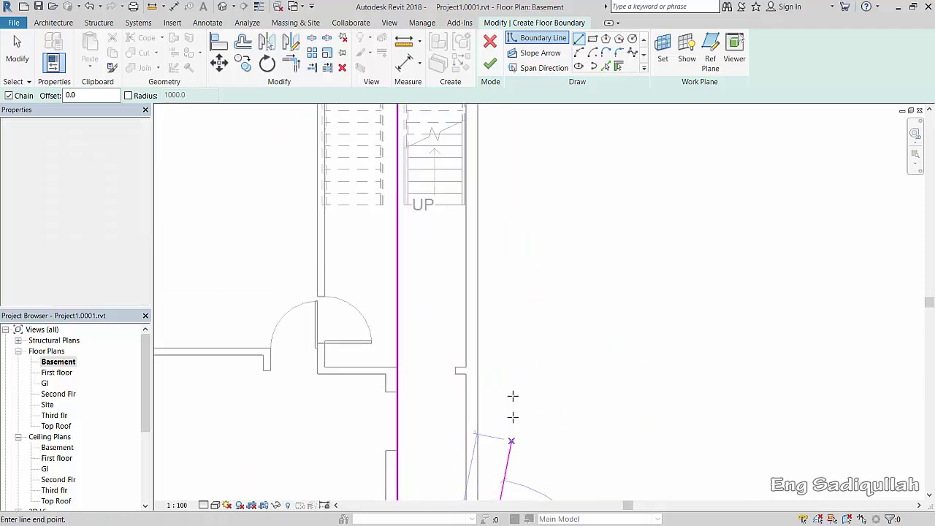
scroll(504, 302, down, 2)
click(486, 315)
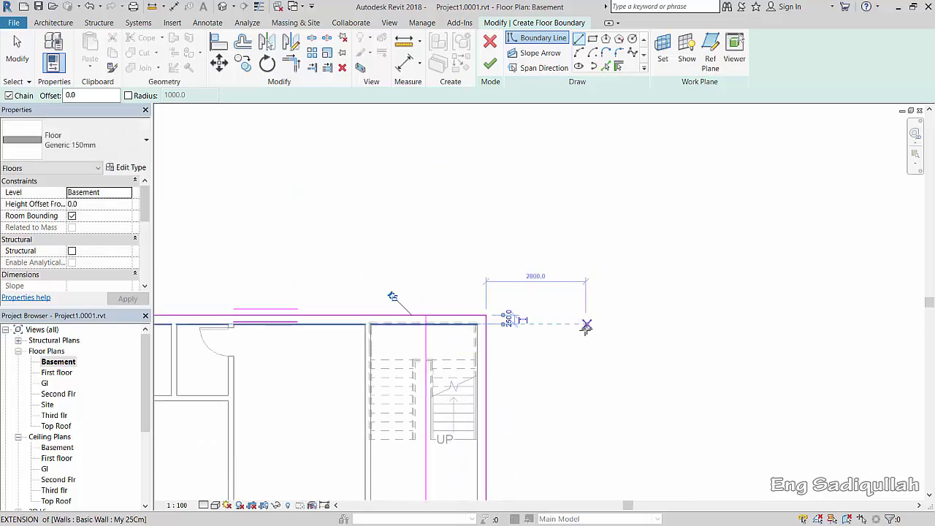
key(Escape)
key(Escape)
click(427, 343)
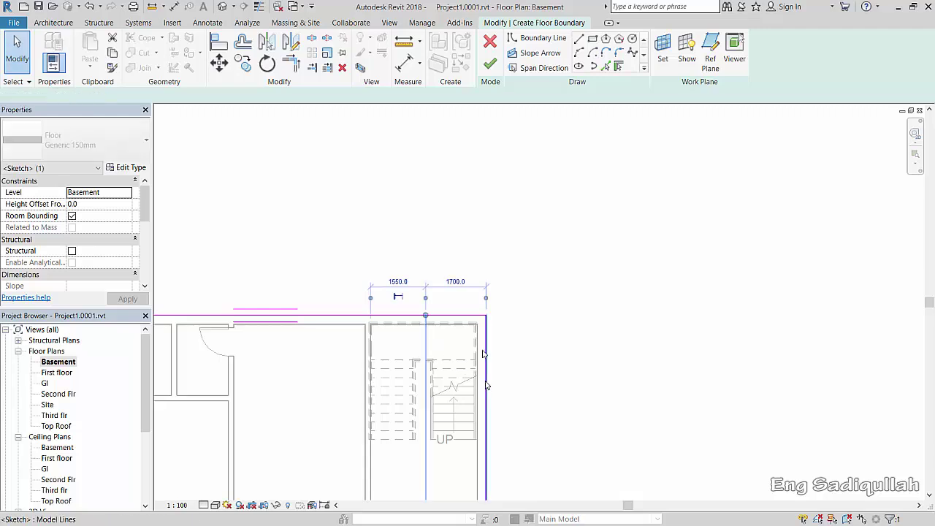
scroll(483, 354, down, 3)
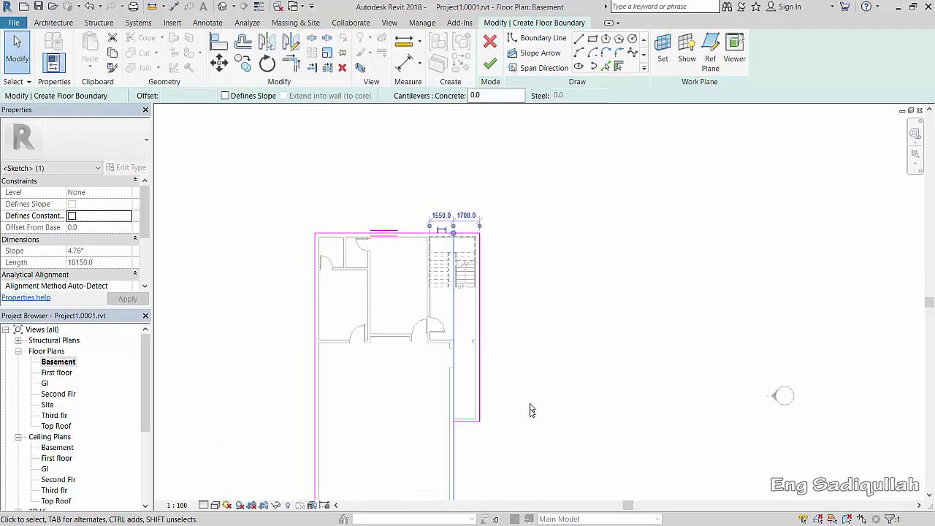
click(522, 436)
middle_drag(522, 436, 521, 314)
scroll(477, 301, up, 3)
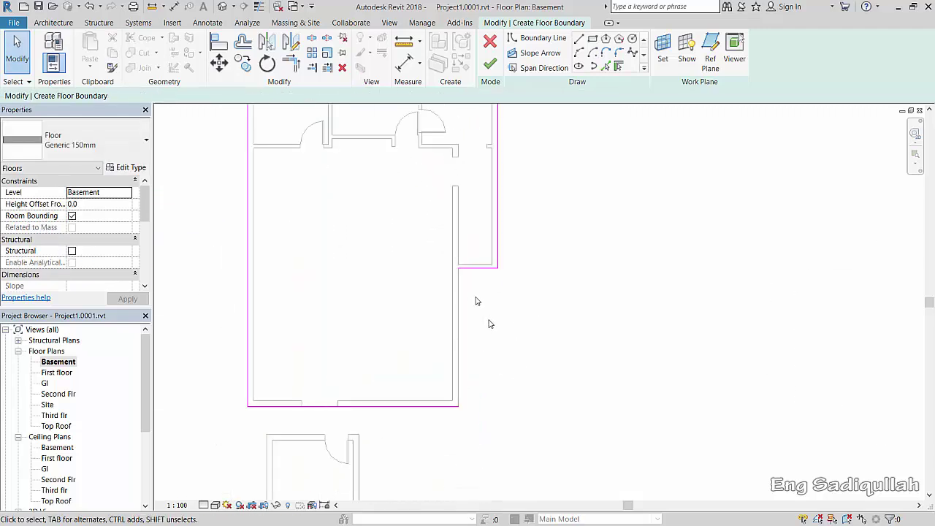
Close the boundary loop with a final line and finish the Generic 150mm floor.
click(578, 38)
click(454, 265)
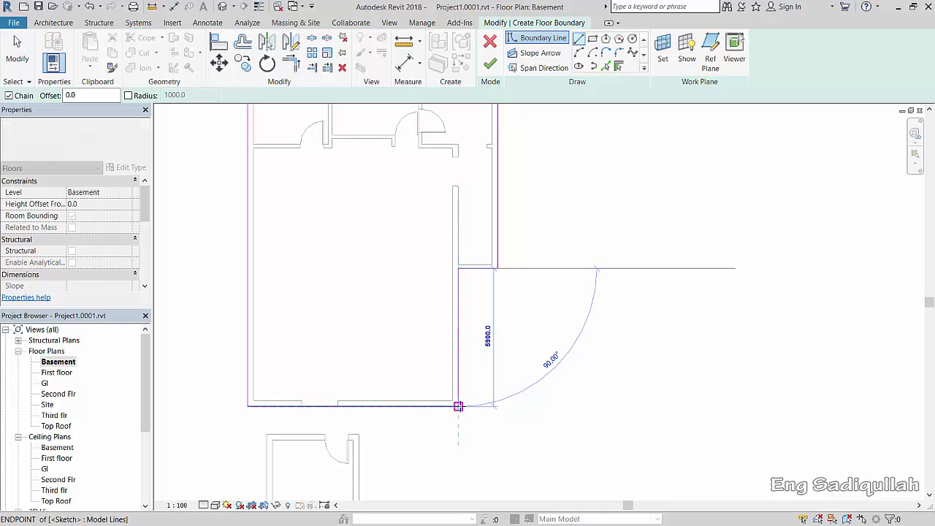
click(458, 406)
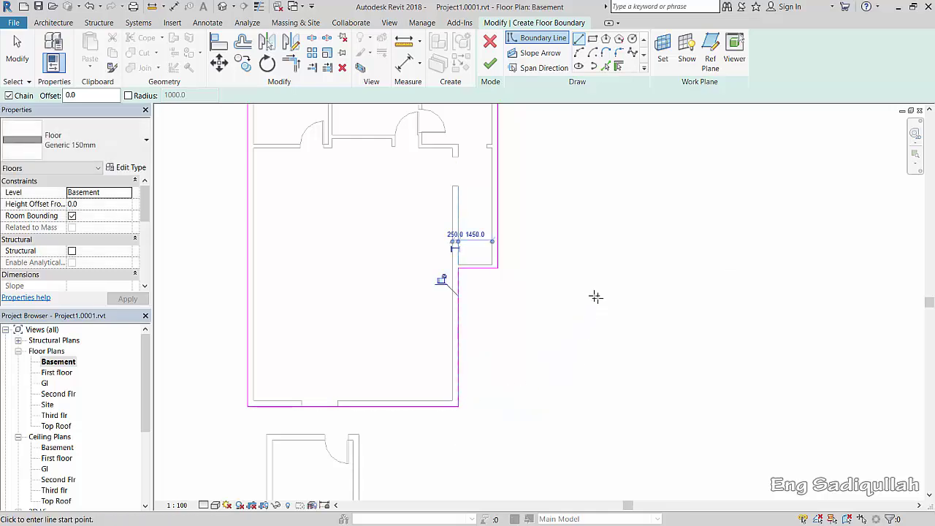
click(490, 64)
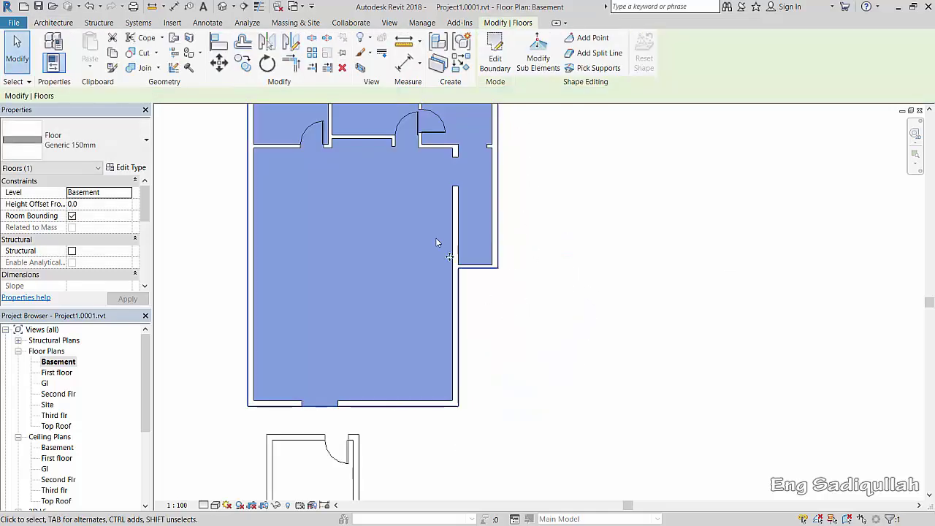
Switch to the 3D view of the house and select the new basement floor.
middle_drag(435, 238, 465, 358)
click(223, 7)
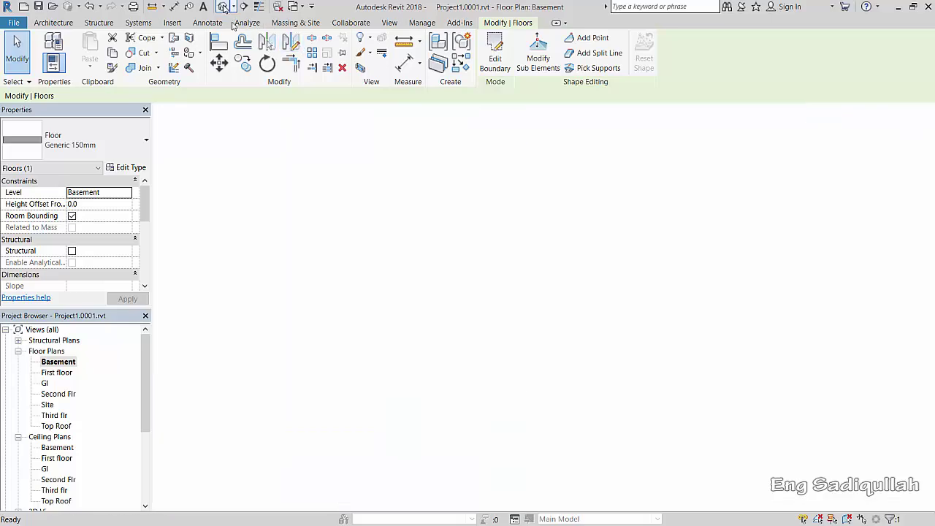
scroll(443, 441, up, 2)
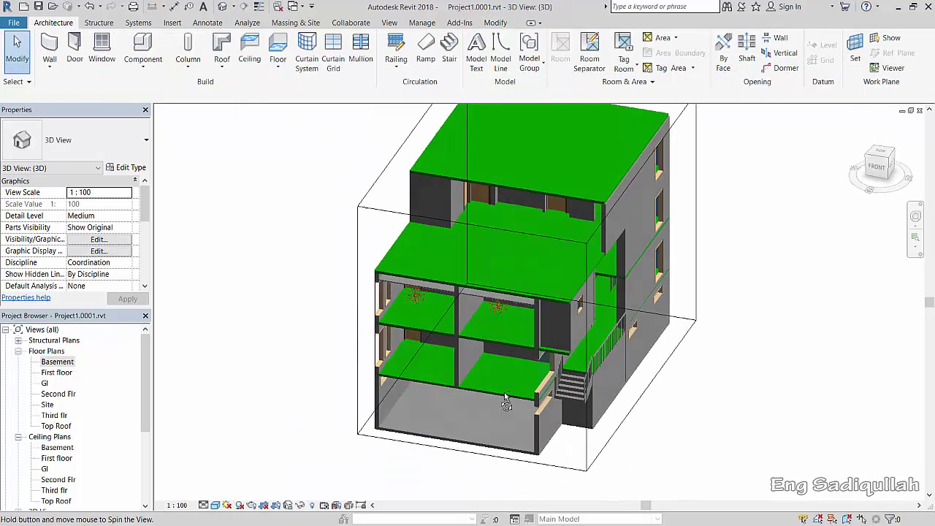
mouse_move(444, 441)
shift+middle_down()
mouse_move(511, 431)
mouse_move(463, 434)
shift+middle_up()
scroll(518, 424, up, 3)
click(511, 437)
scroll(565, 401, up, 3)
scroll(566, 401, down, 4)
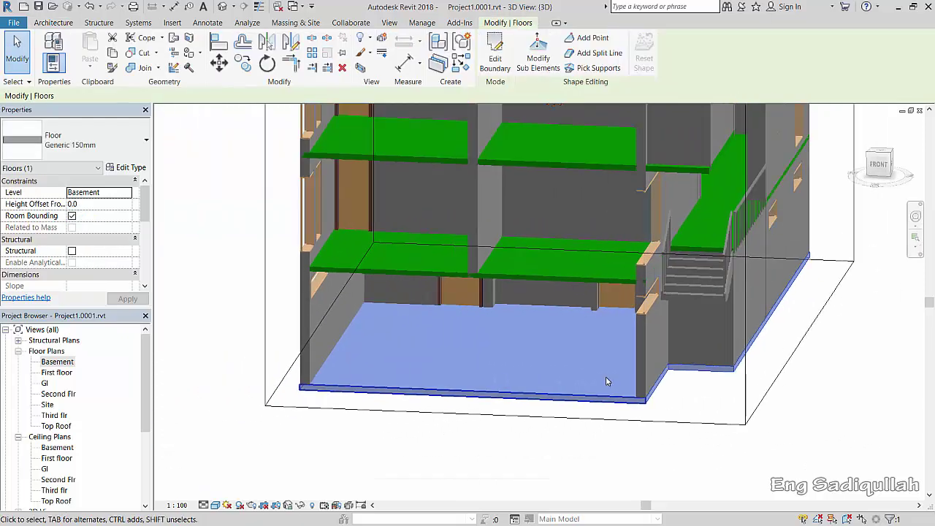
scroll(605, 376, up, 2)
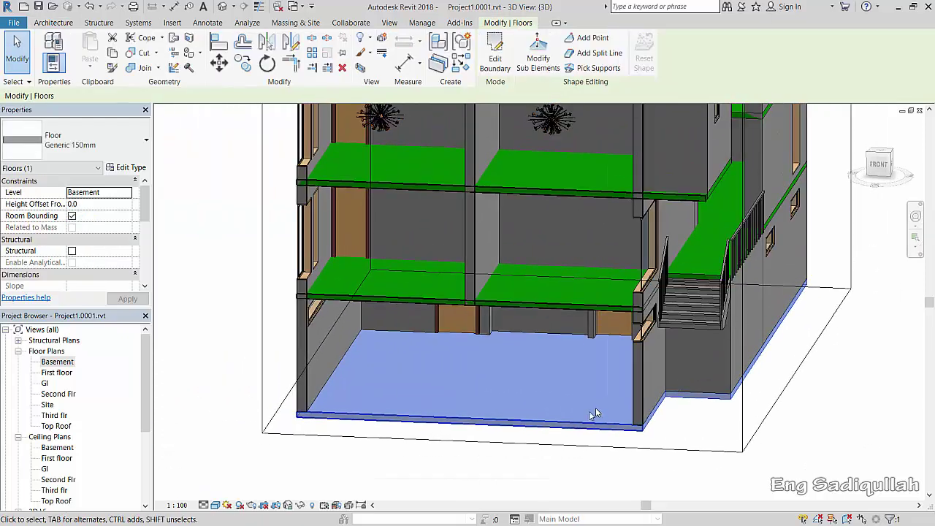
scroll(593, 415, down, 3)
Orbit around to the basement's far side and reselect the floor slab.
mouse_move(553, 429)
shift+middle_down()
mouse_move(330, 413)
mouse_move(325, 438)
mouse_move(643, 445)
mouse_move(631, 394)
shift+middle_up()
scroll(517, 435, up, 3)
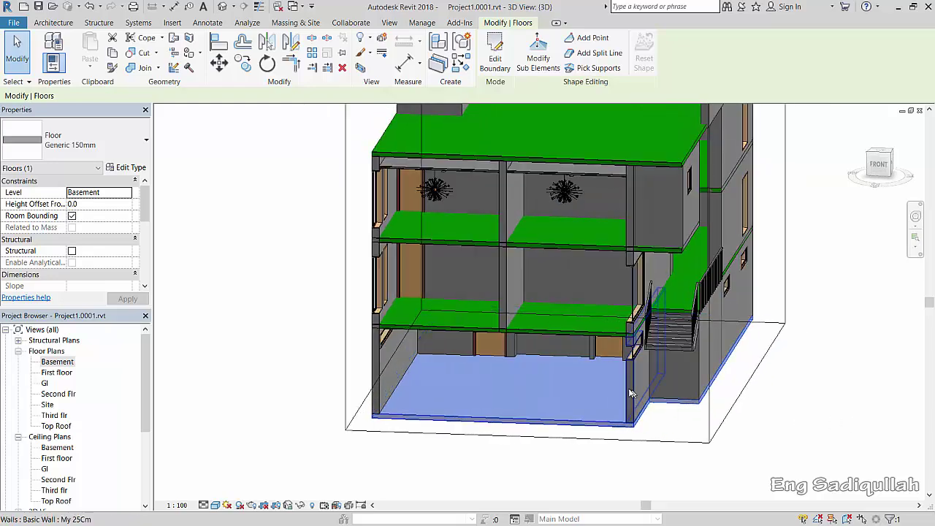
scroll(631, 394, up, 2)
scroll(595, 436, up, 2)
mouse_move(594, 437)
shift+middle_down()
mouse_move(630, 434)
mouse_move(621, 420)
mouse_move(507, 434)
mouse_move(522, 405)
shift+middle_up()
scroll(535, 385, up, 2)
scroll(601, 325, up, 1)
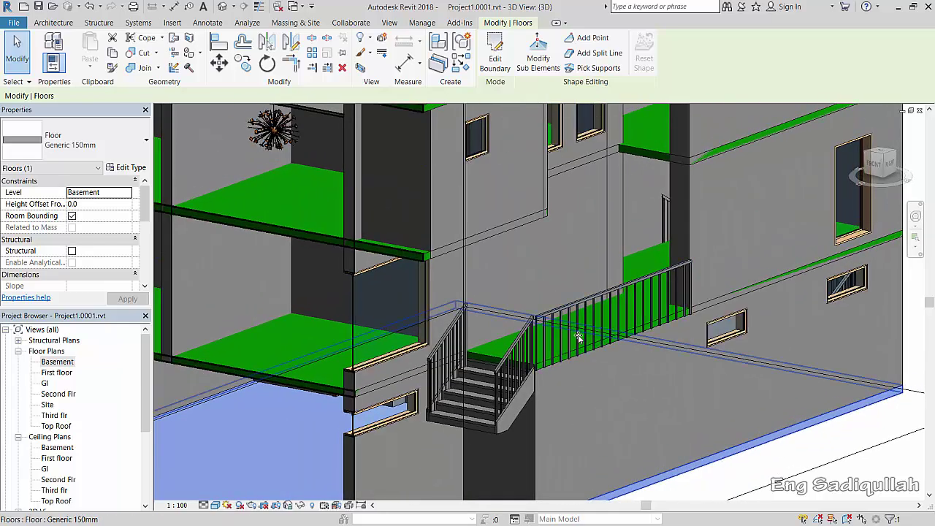
scroll(603, 316, up, 1)
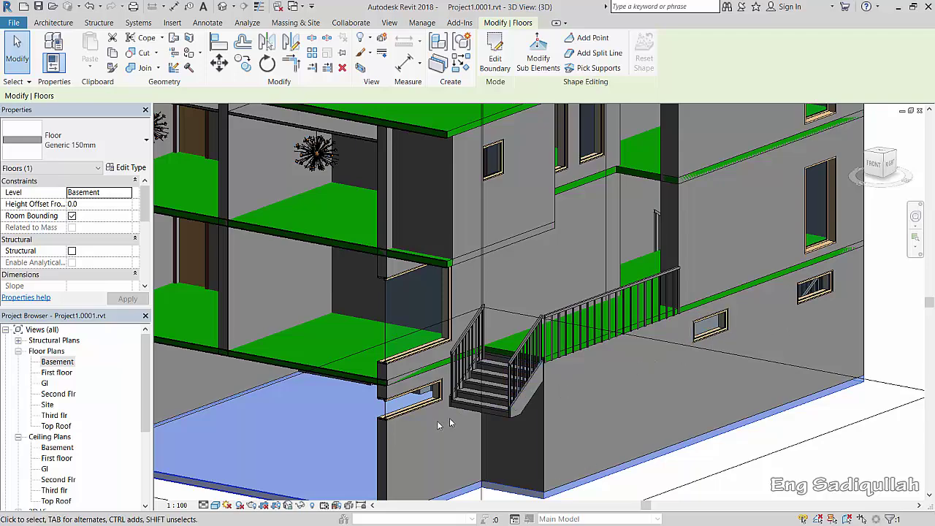
shift+middle_drag(379, 423, 589, 338)
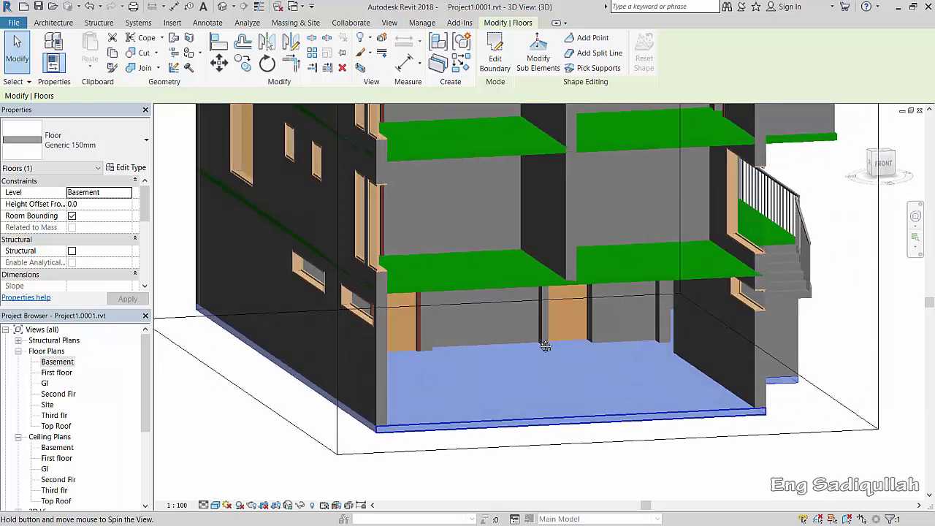
shift+middle_drag(589, 338, 676, 424)
click(663, 396)
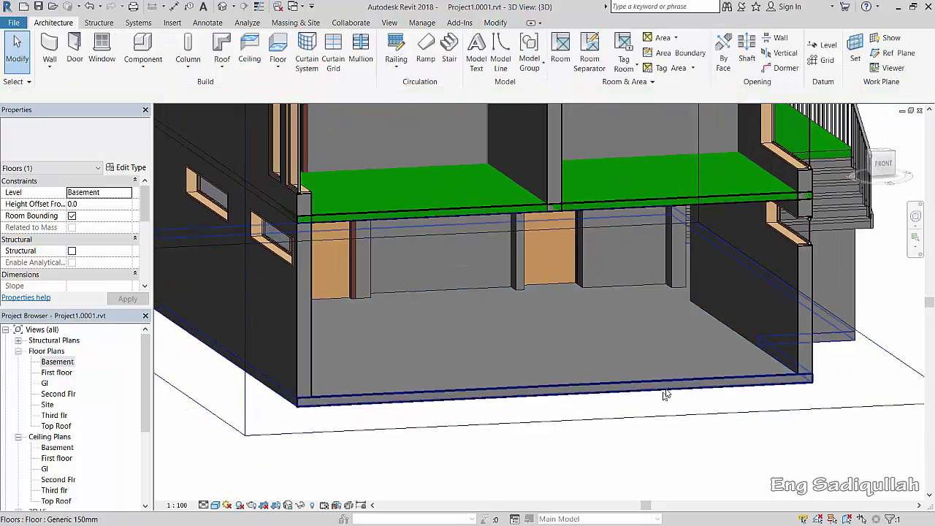
click(651, 379)
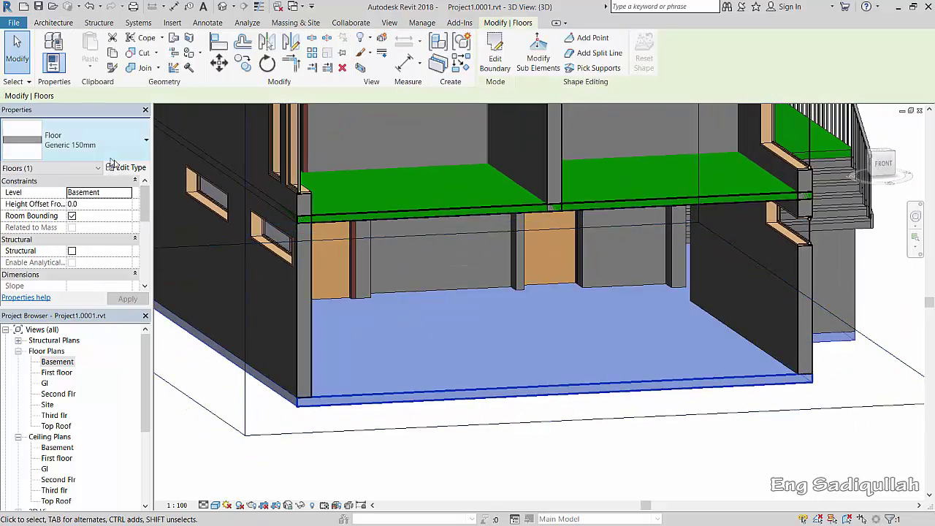
Set the Generic 150mm floor type's structure layer thickness to 100 and apply it.
click(128, 168)
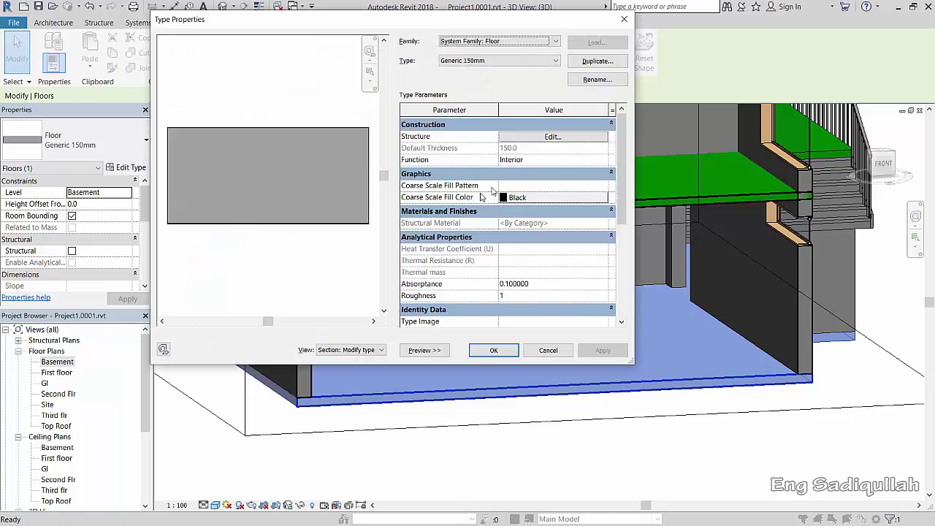
click(541, 138)
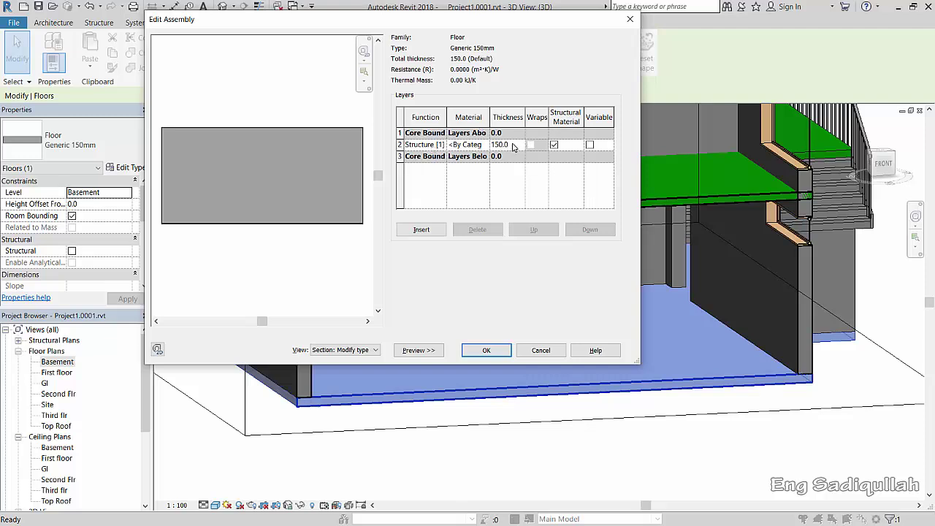
click(514, 146)
text(10)
click(487, 352)
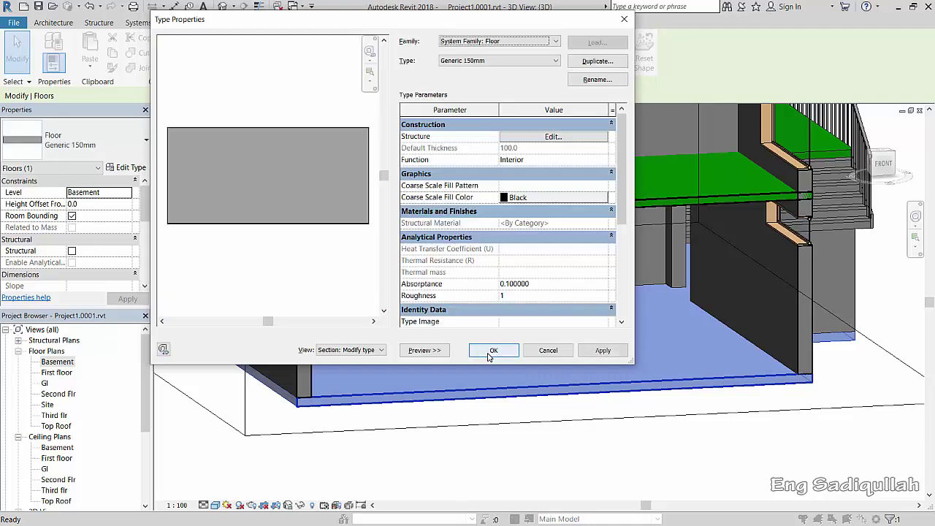
click(600, 350)
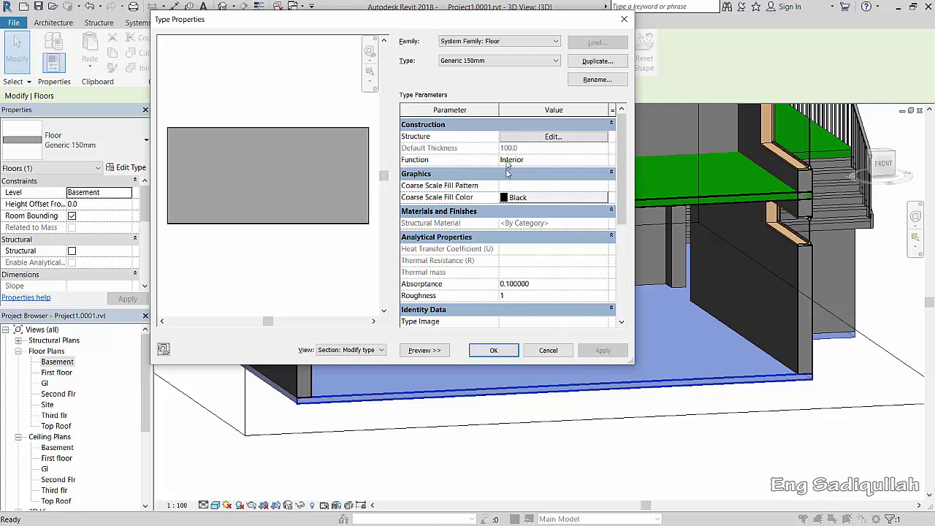
Reopen the layer structure and browse for the structure layer's material.
click(534, 139)
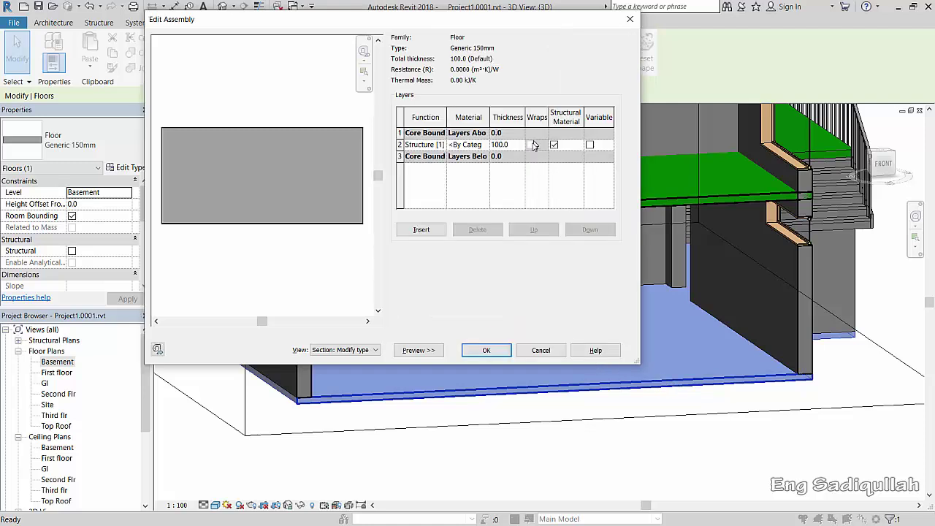
click(484, 146)
click(484, 146)
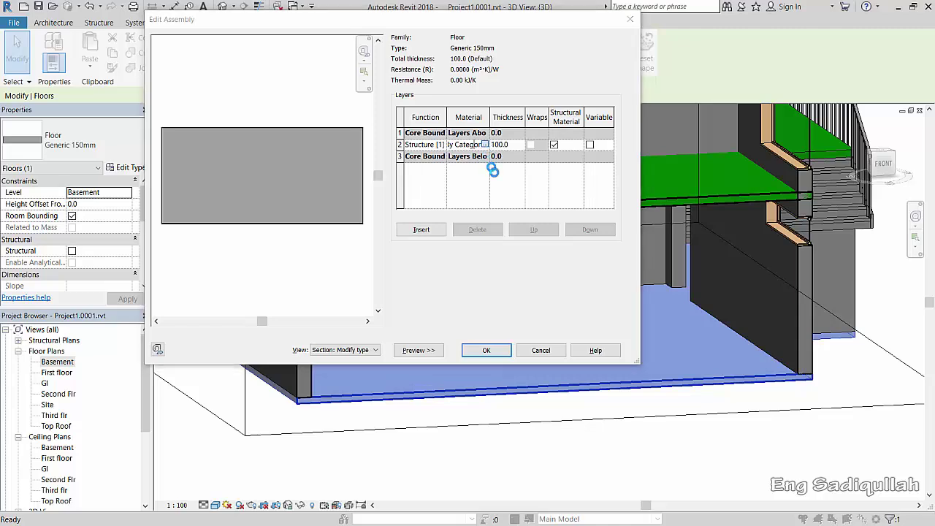
Search 'til', assign Ceiling Tile 600 x 600 to the structure layer, and confirm the dialogs.
click(326, 219)
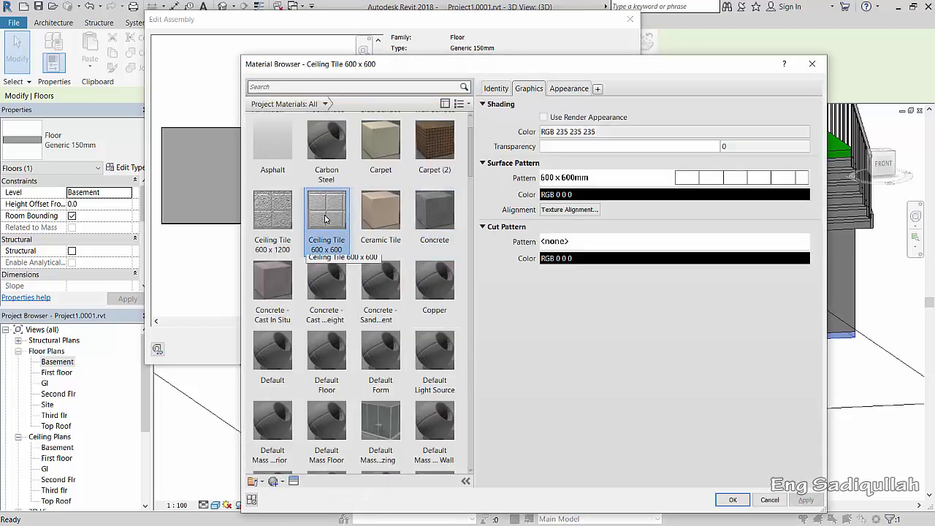
scroll(329, 205, up, 2)
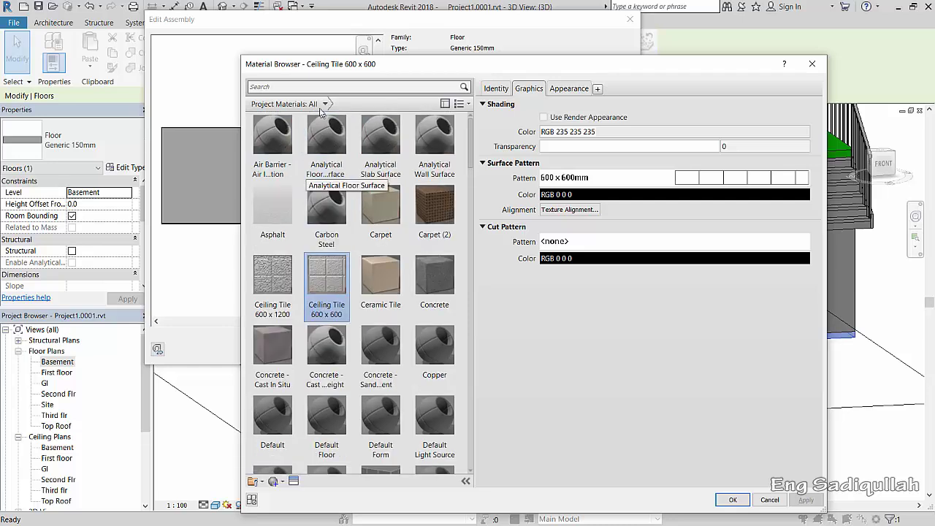
click(309, 87)
text(ti)
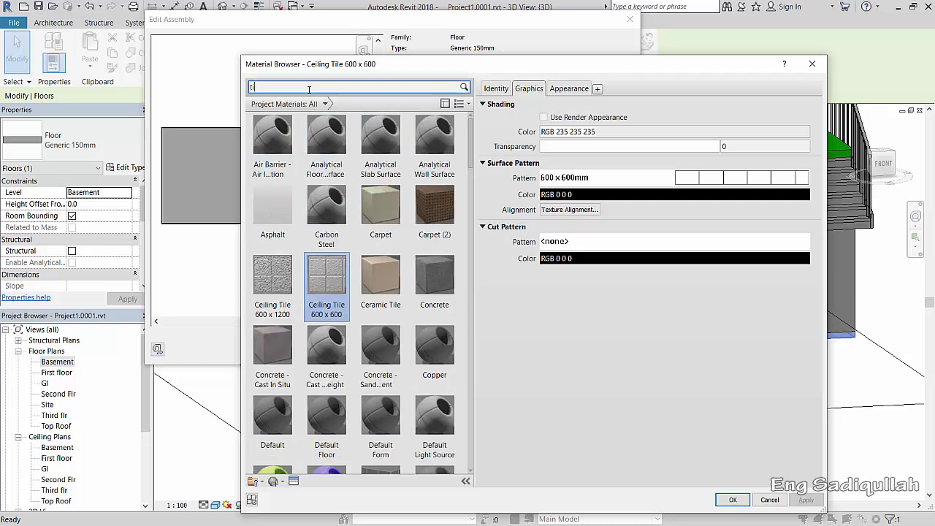
text(l)
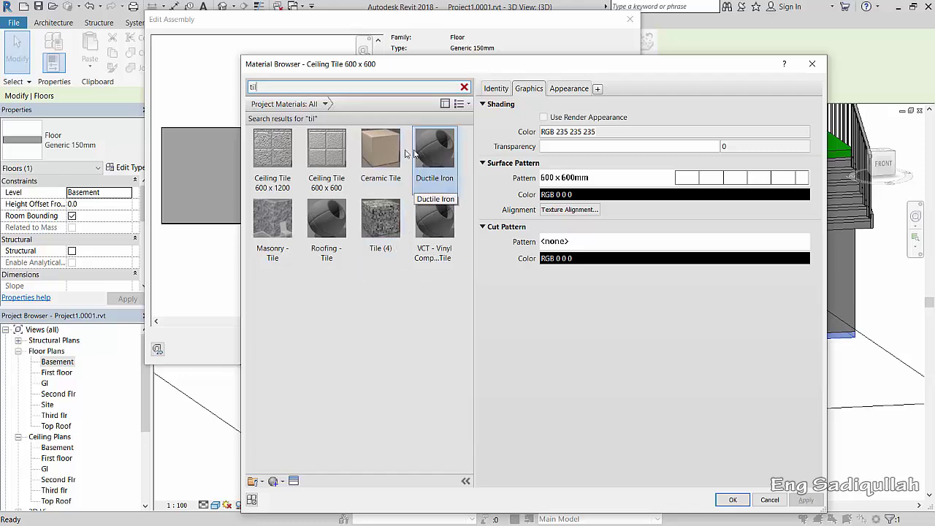
click(334, 147)
double_click(336, 148)
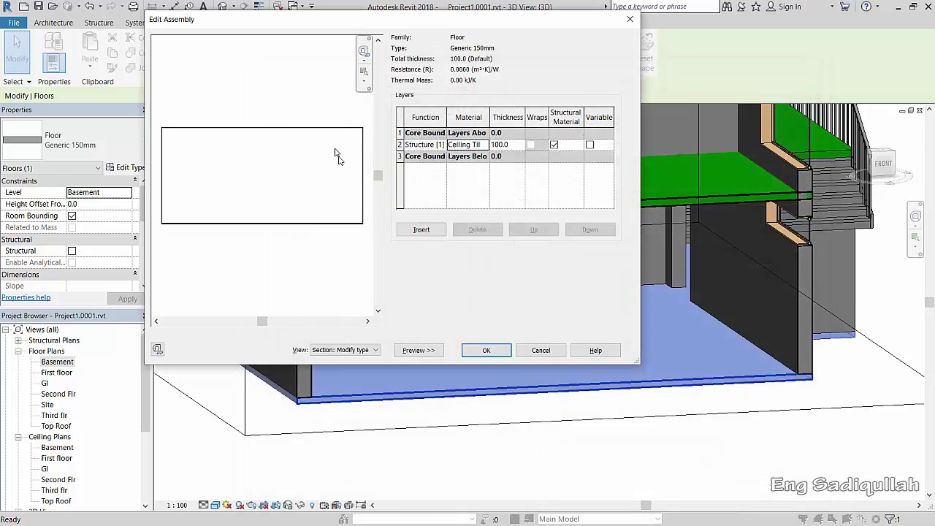
click(501, 355)
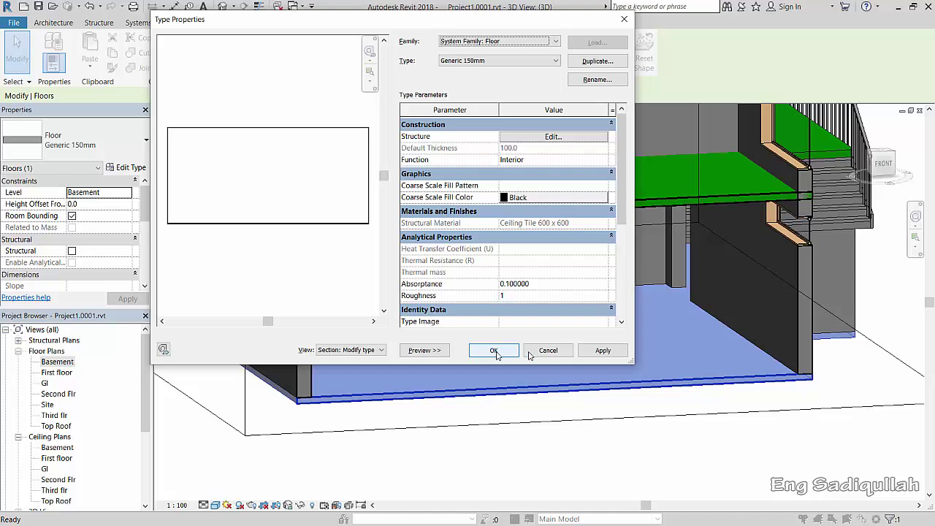
click(603, 351)
click(494, 350)
Set the 3D view's visual style to Realistic.
scroll(504, 358, up, 3)
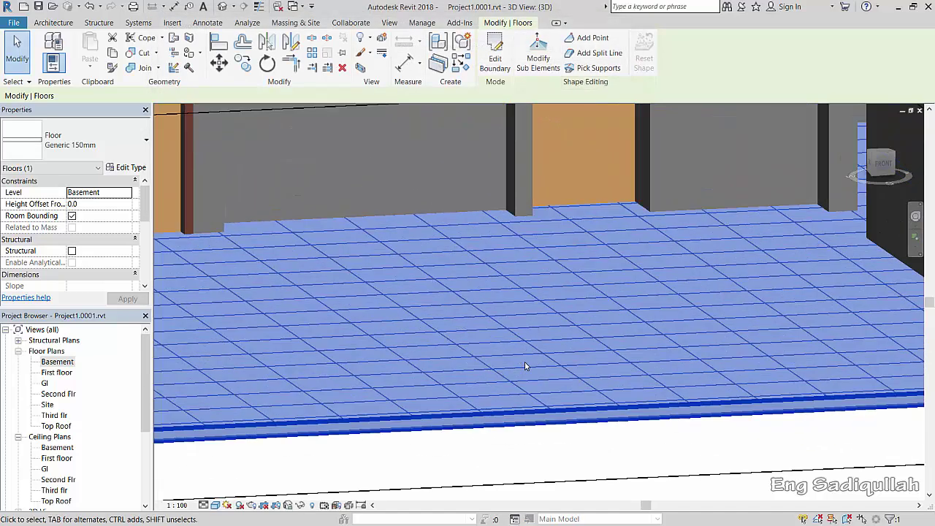
scroll(540, 362, up, 3)
scroll(558, 363, down, 3)
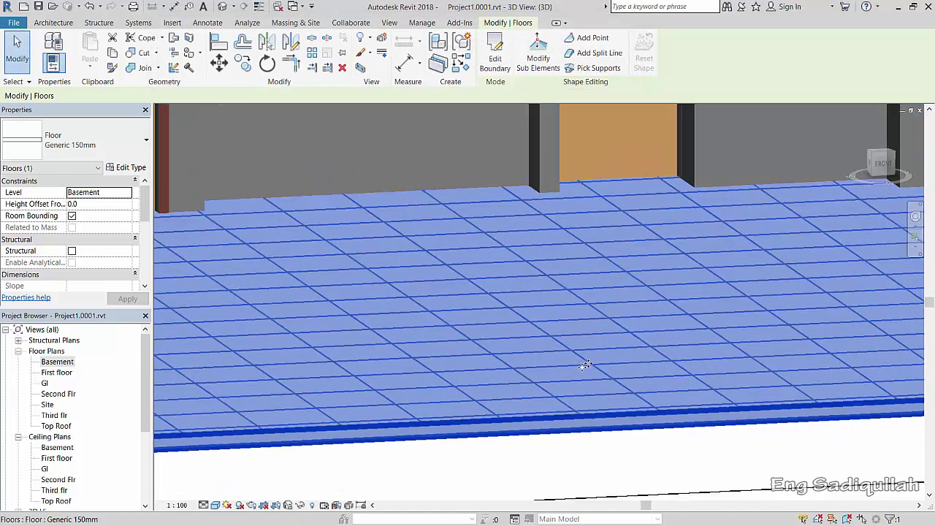
click(216, 507)
click(248, 482)
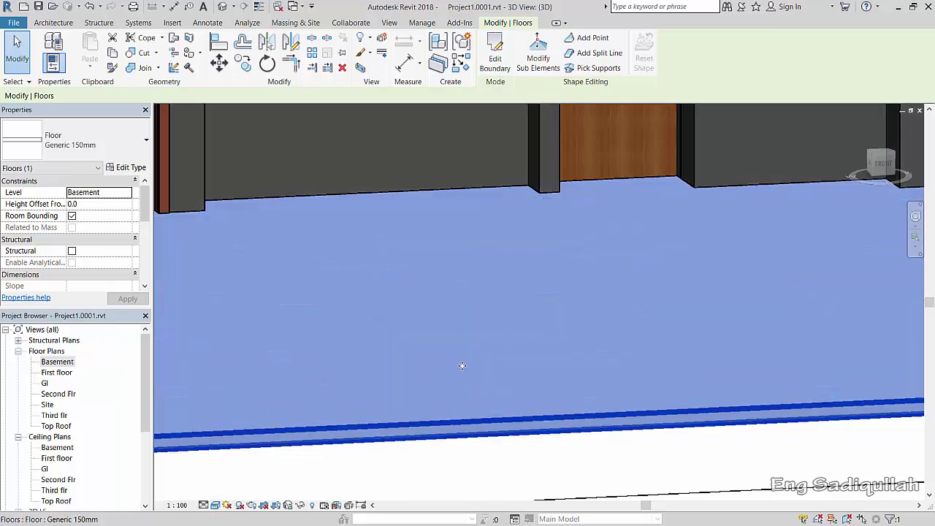
click(217, 507)
click(249, 480)
Deselect the floor and orbit and zoom to inspect the 600 x 600 tile grid.
click(689, 438)
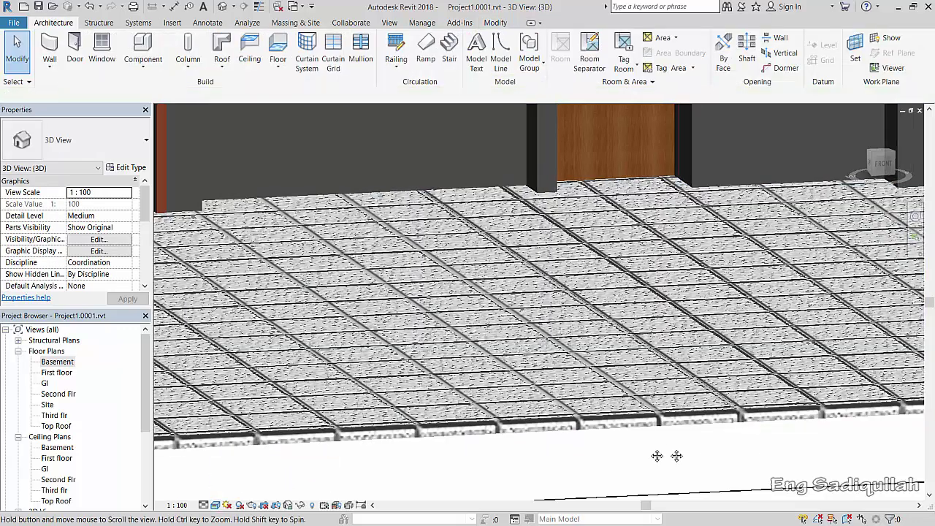
mouse_move(657, 455)
middle_down()
mouse_move(649, 451)
mouse_move(683, 485)
mouse_move(651, 336)
mouse_move(586, 413)
mouse_move(628, 313)
middle_up()
scroll(650, 451, up, 2)
scroll(650, 336, down, 2)
scroll(586, 414, down, 2)
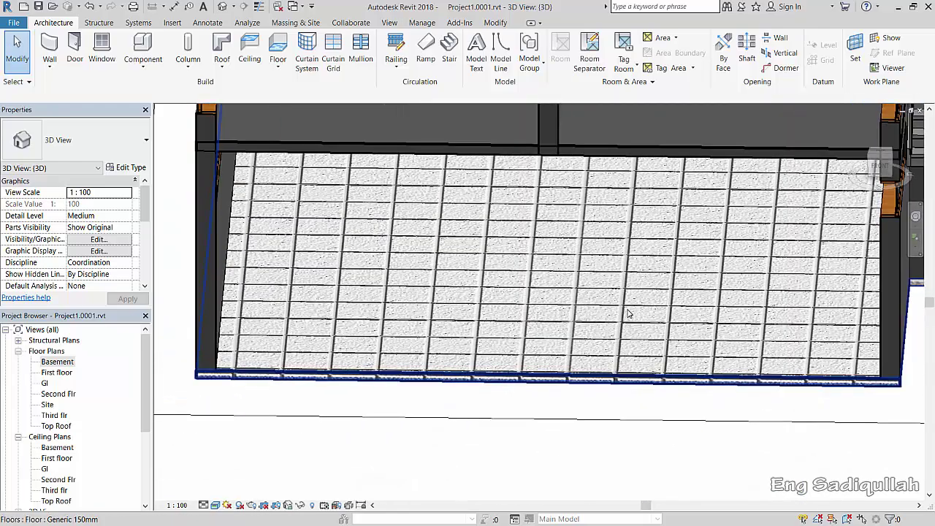
scroll(629, 313, up, 2)
scroll(658, 314, down, 2)
mouse_move(705, 317)
shift+middle_down()
mouse_move(786, 286)
mouse_move(660, 368)
mouse_move(748, 454)
shift+middle_up()
scroll(692, 355, up, 3)
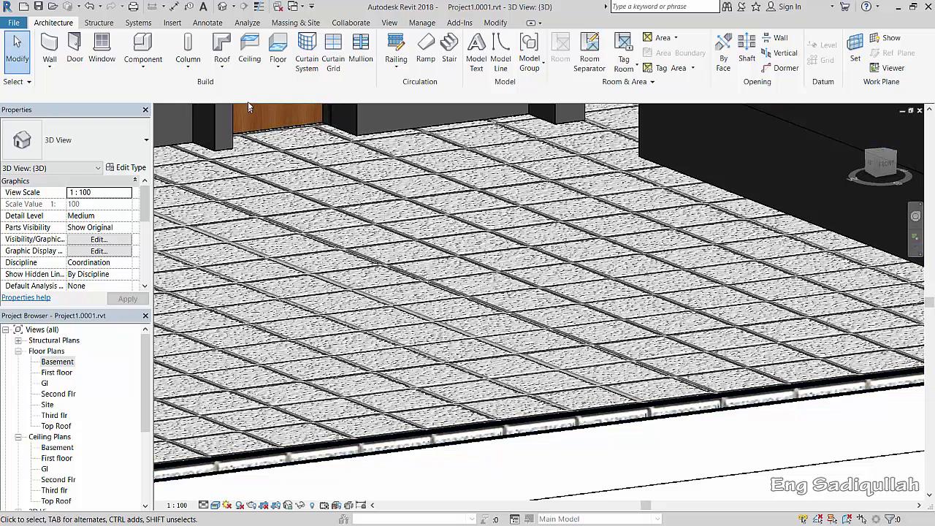
Start a Floor: Slab Edge from the Architecture tab's Floor dropdown.
click(278, 65)
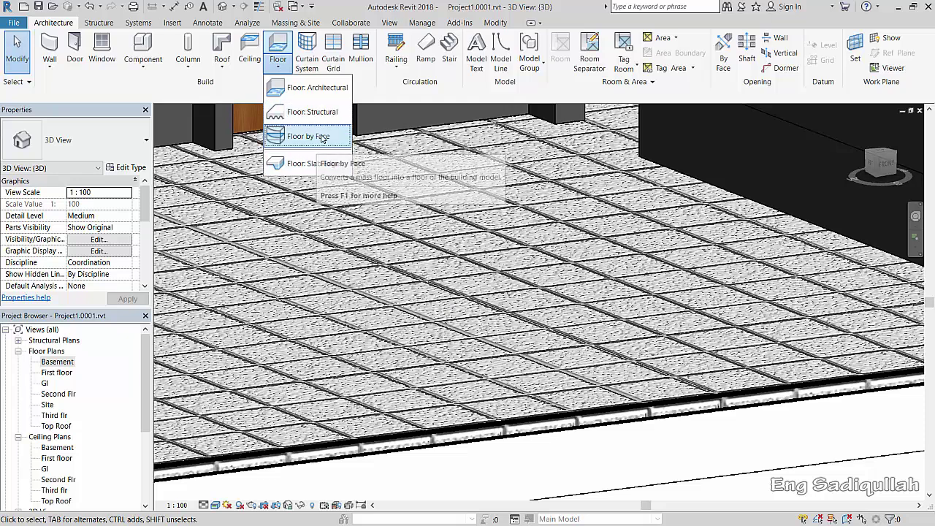
mouse_move(308, 136)
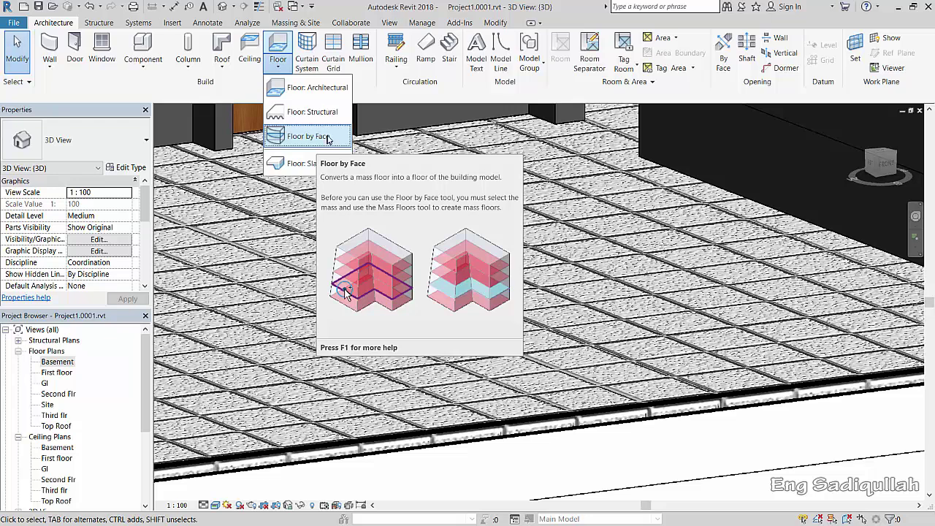
click(301, 163)
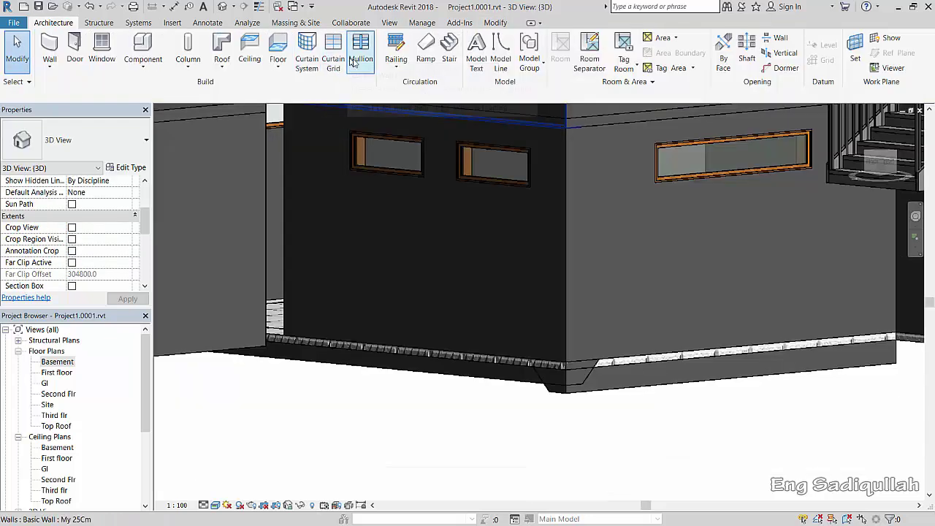